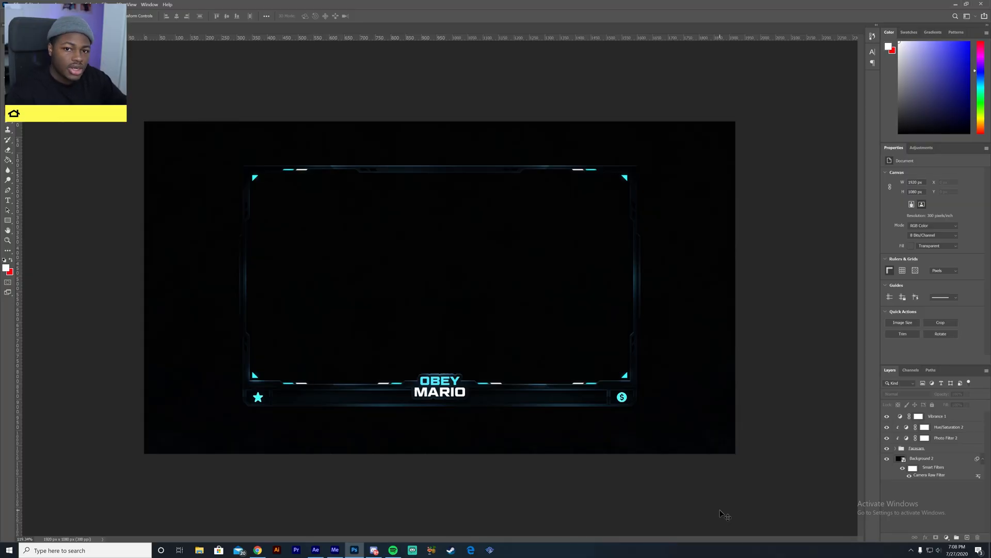
Expand the Facecam layer group and enlarge the layer list so that its sublayers and groups are in view
click(7, 241)
click(240, 17)
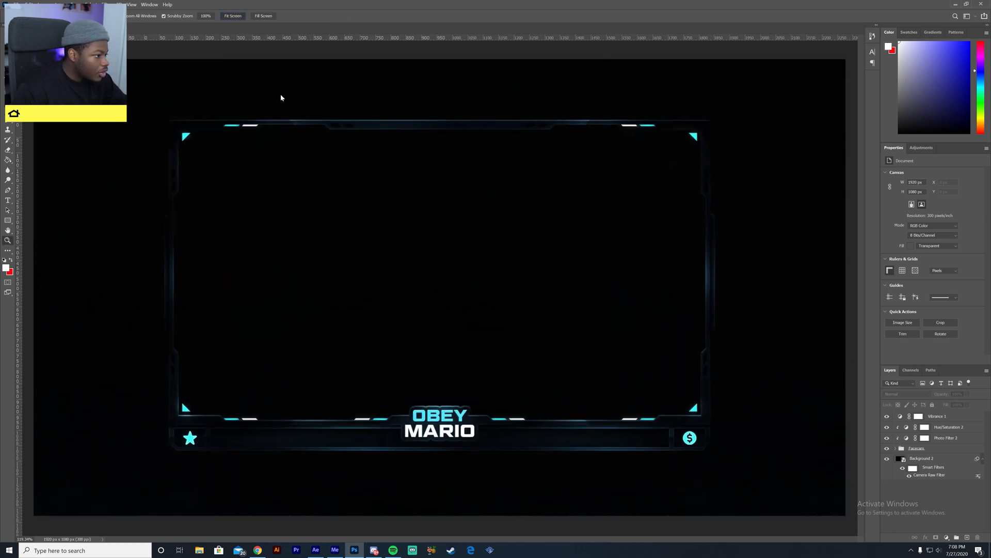
key(v)
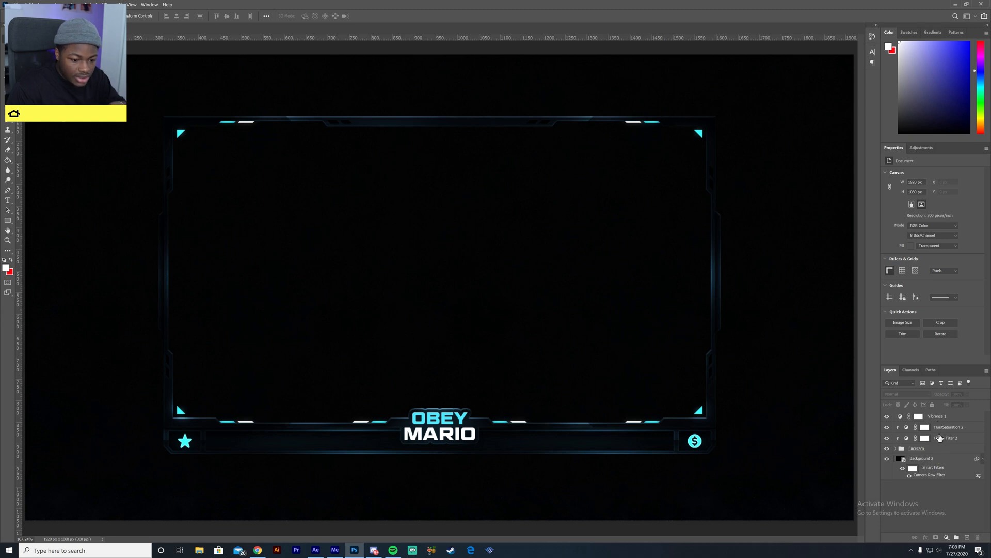
click(897, 448)
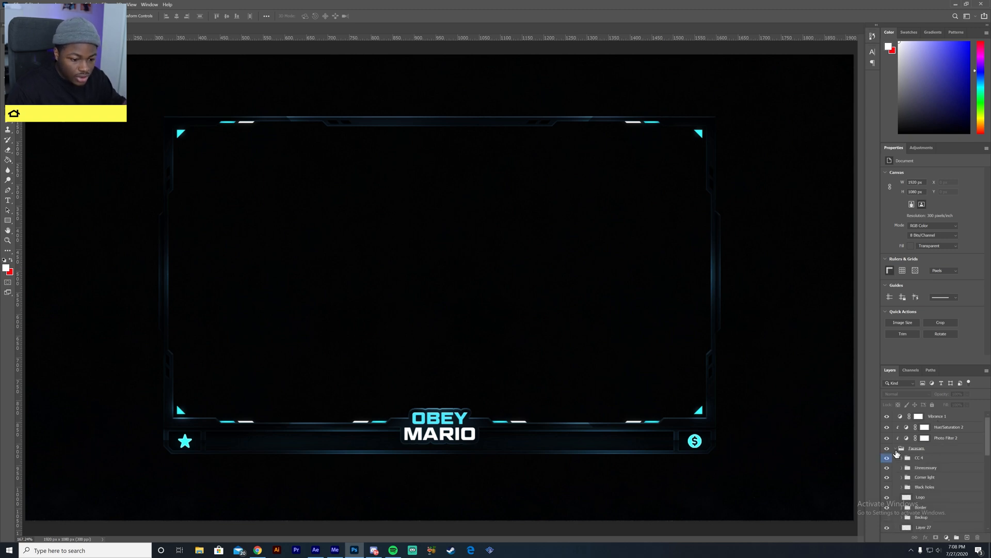
scroll(951, 485, down, 1)
scroll(951, 486, down, 1)
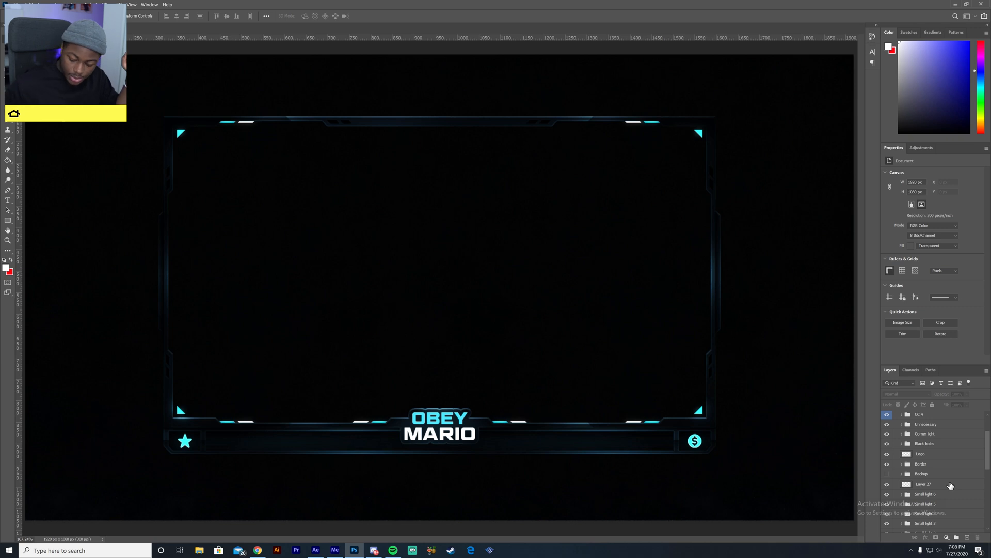
scroll(950, 485, down, 10)
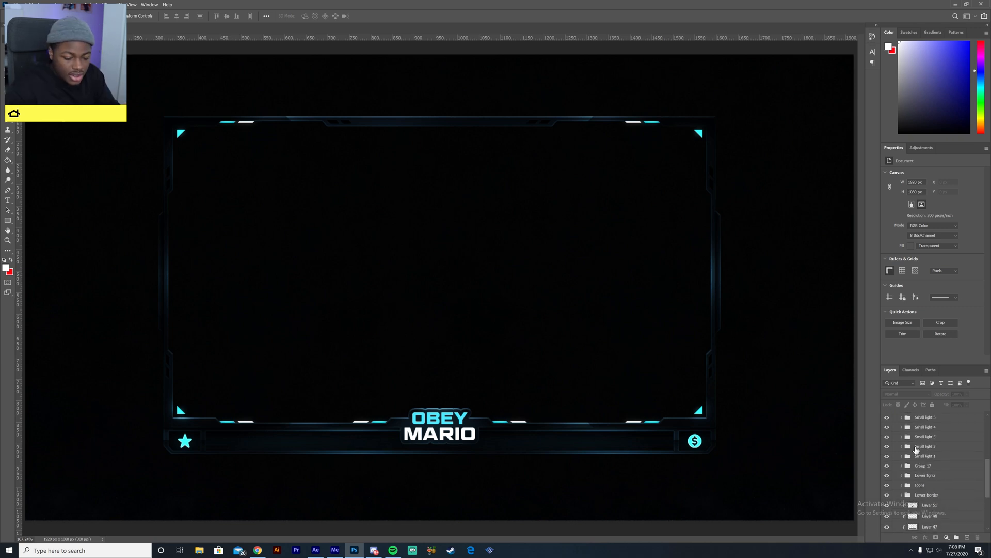
scroll(916, 450, down, 1)
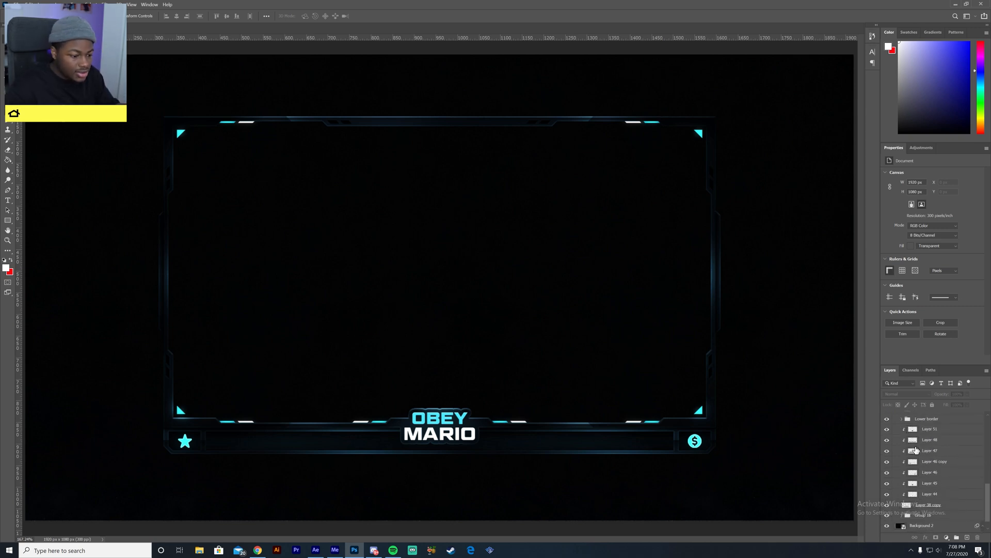
scroll(947, 433, up, 2)
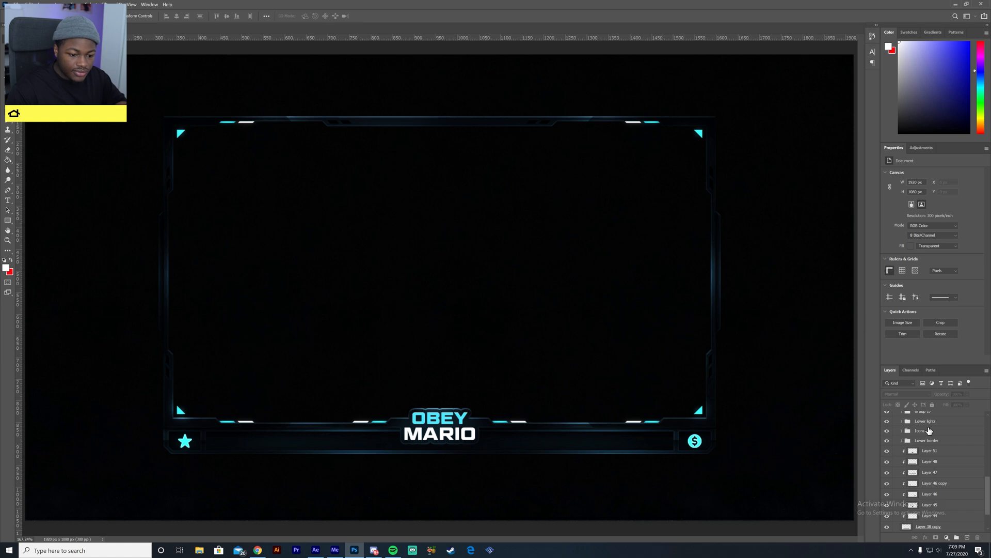
drag(909, 366, 909, 159)
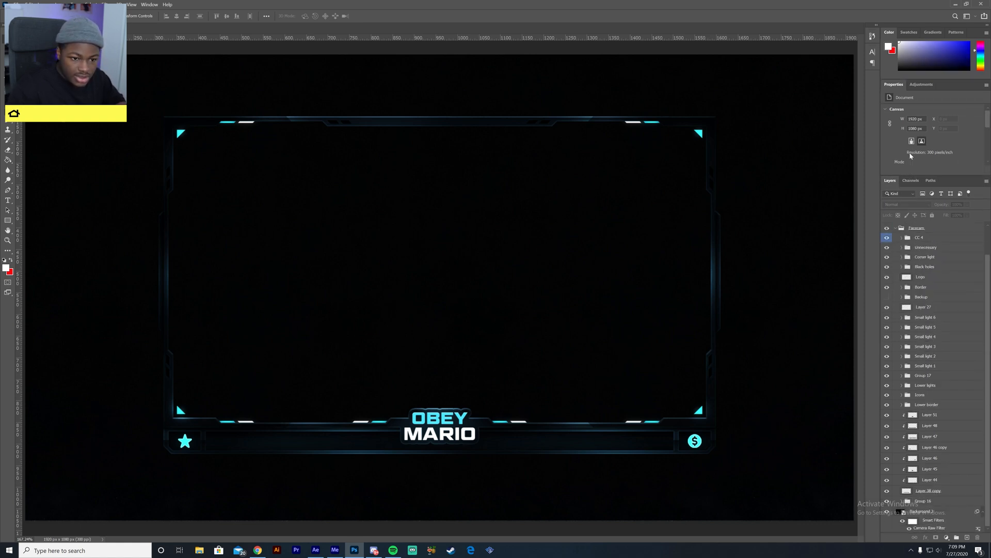
Hide and reshow the Logo layer to check which part of the webcam overlay it holds
click(439, 425)
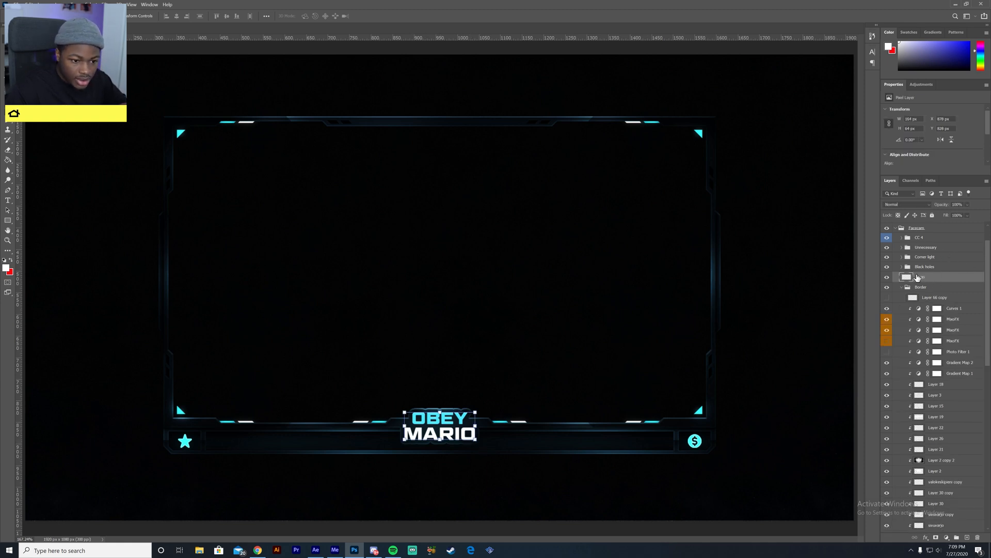
click(887, 278)
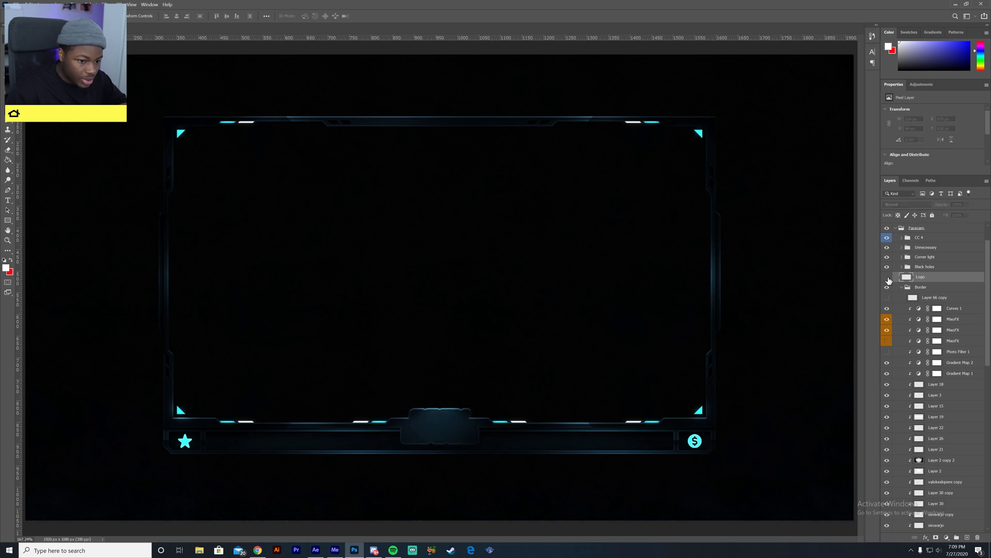
click(887, 278)
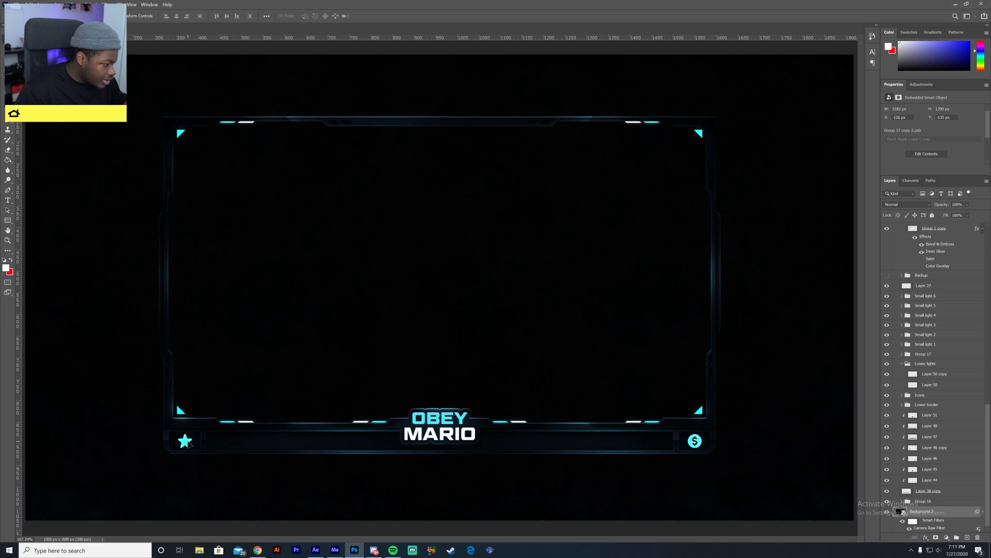
Hide and reshow Layer 50 in the Lower lights group to check the light around the star icon
click(187, 442)
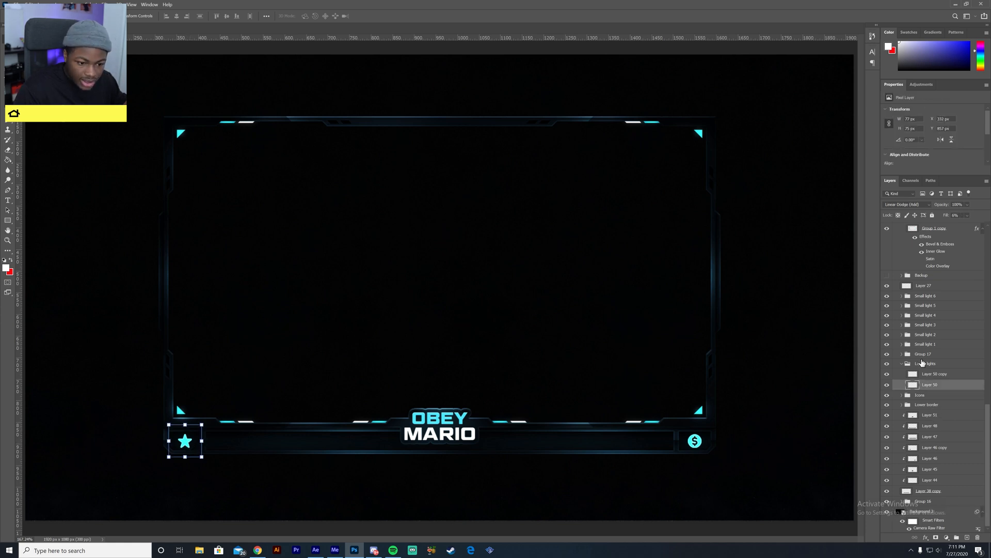
click(888, 386)
click(887, 385)
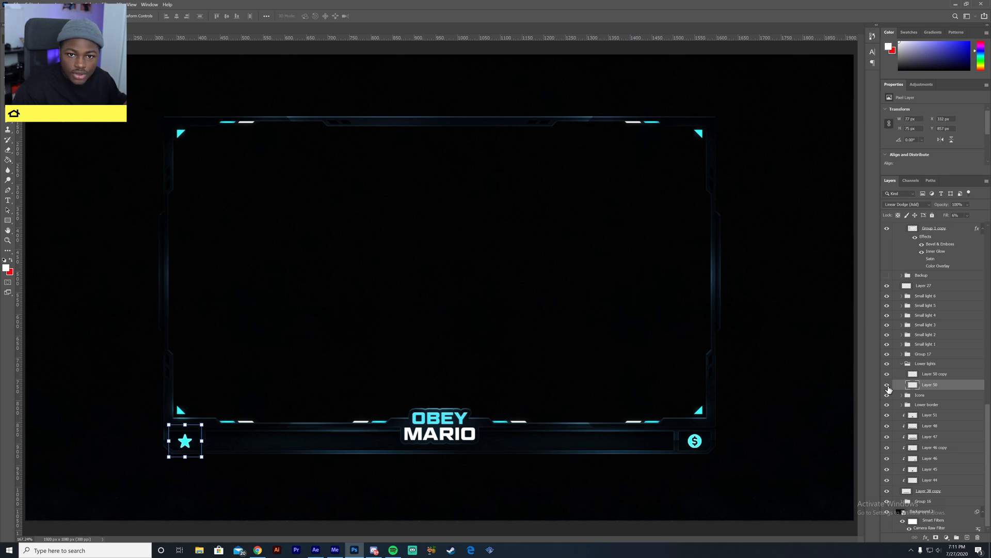
Expand the Icons group and toggle the dollar and star icon layers off and on to check their separation
click(921, 395)
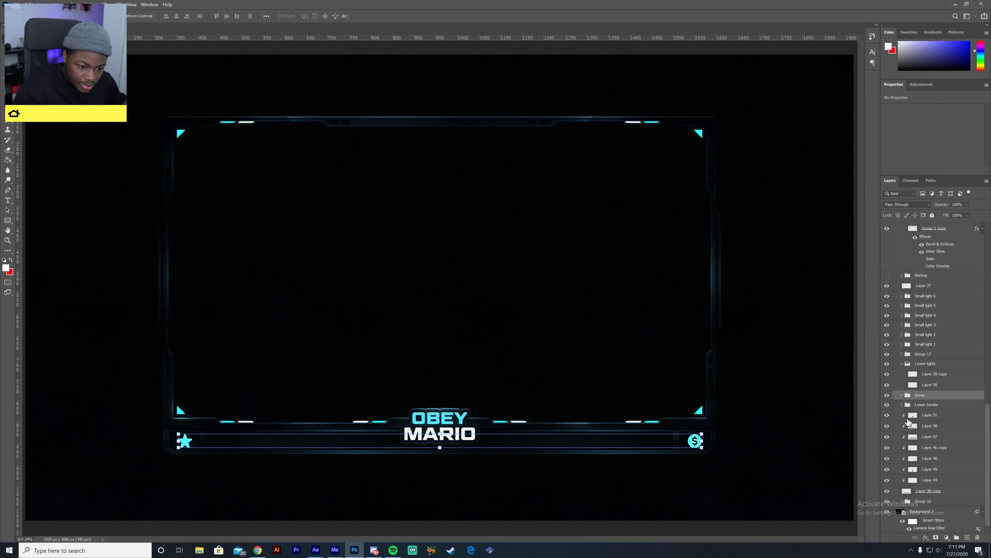
click(901, 396)
click(887, 410)
click(887, 411)
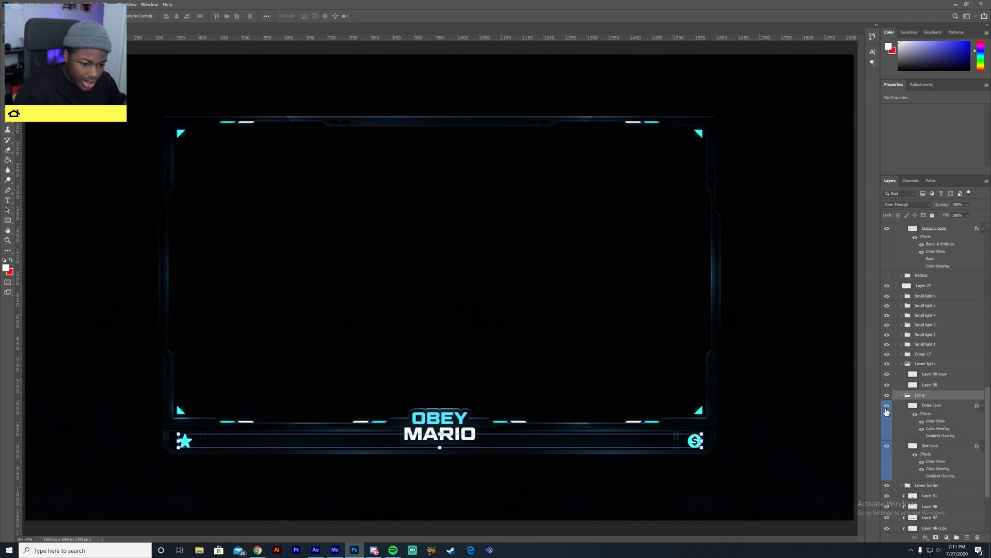
click(886, 447)
click(886, 447)
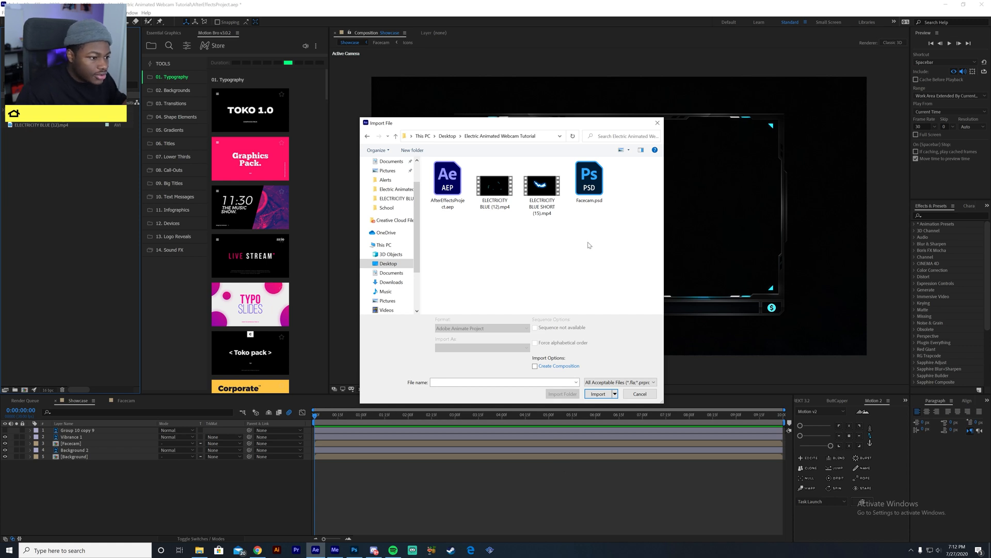
Import Facecam.psd as a Composition with editable layer styles
click(603, 181)
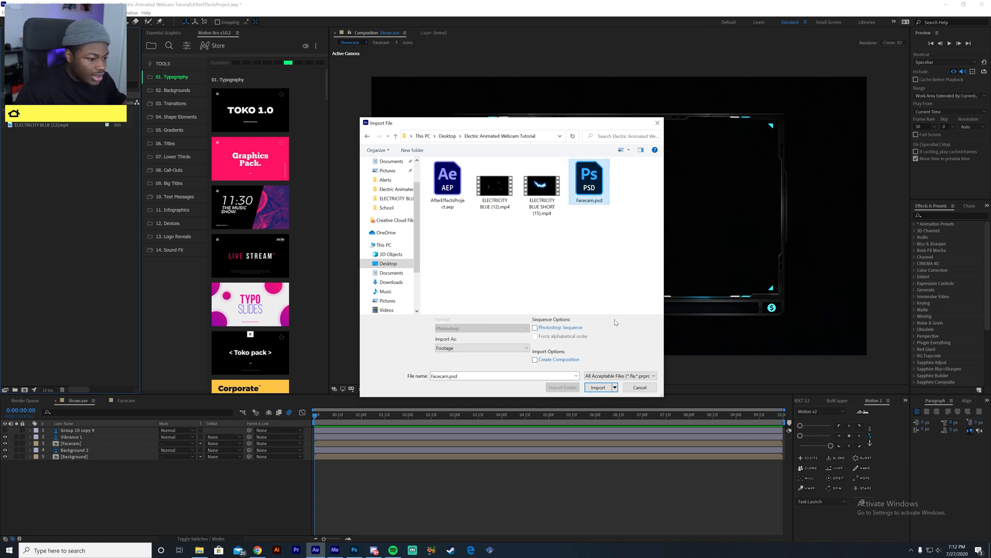
click(599, 387)
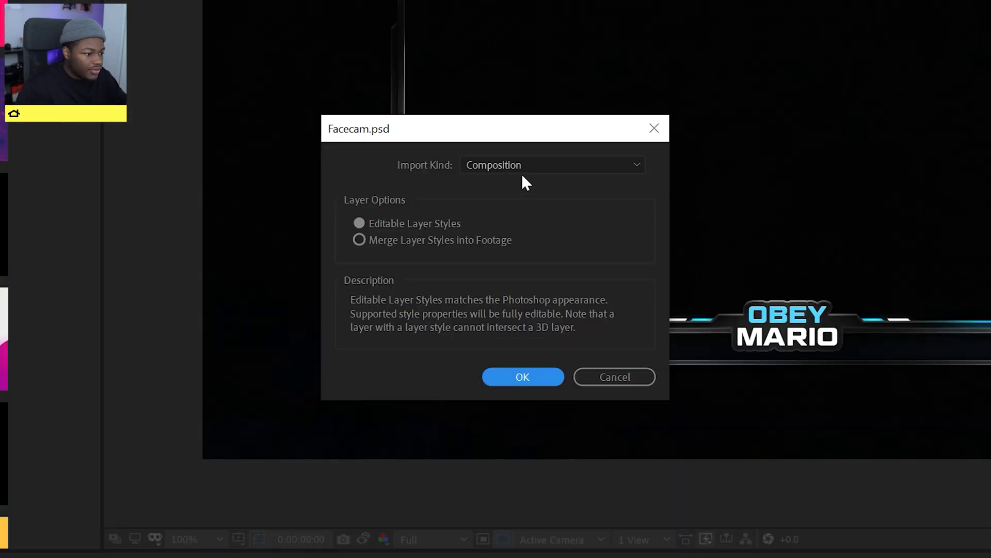
click(522, 172)
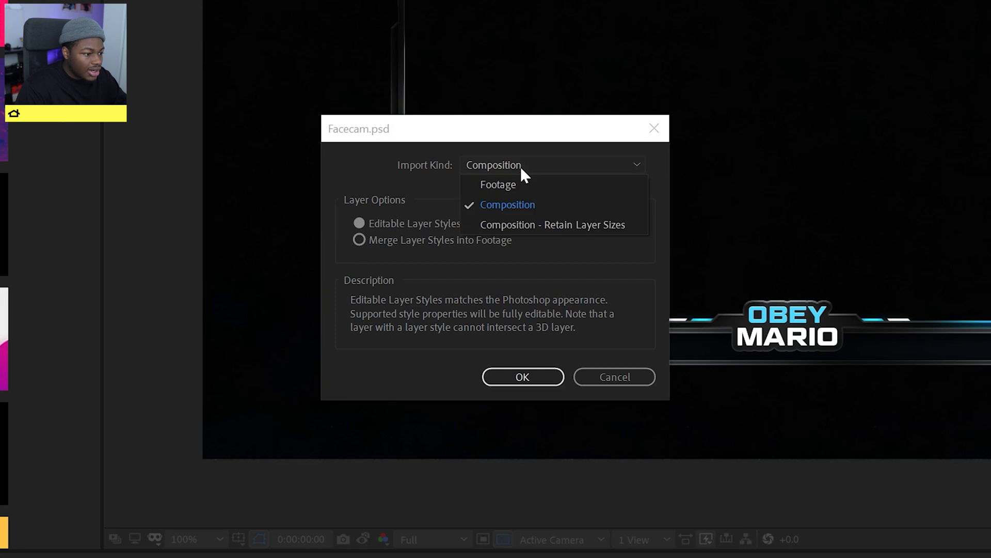
click(519, 182)
click(515, 172)
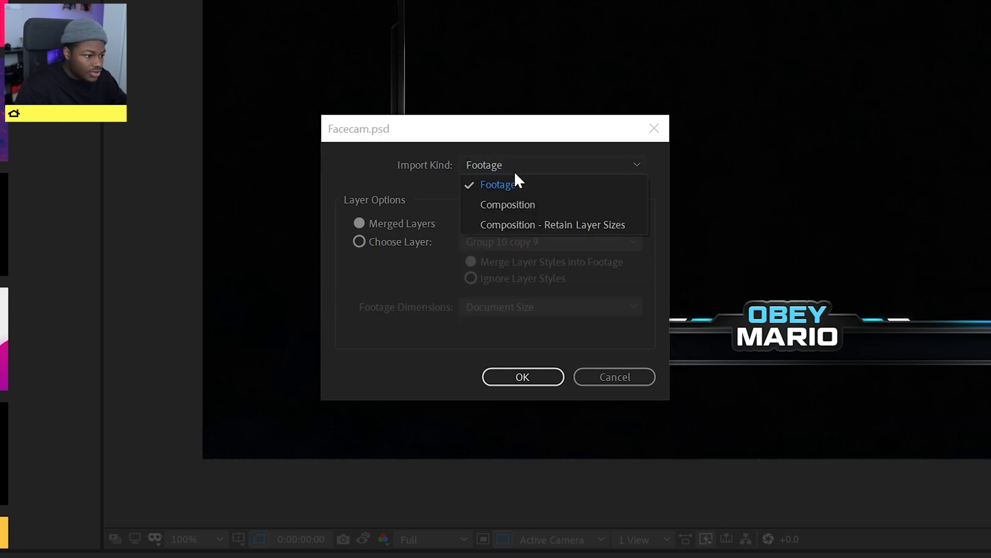
click(549, 207)
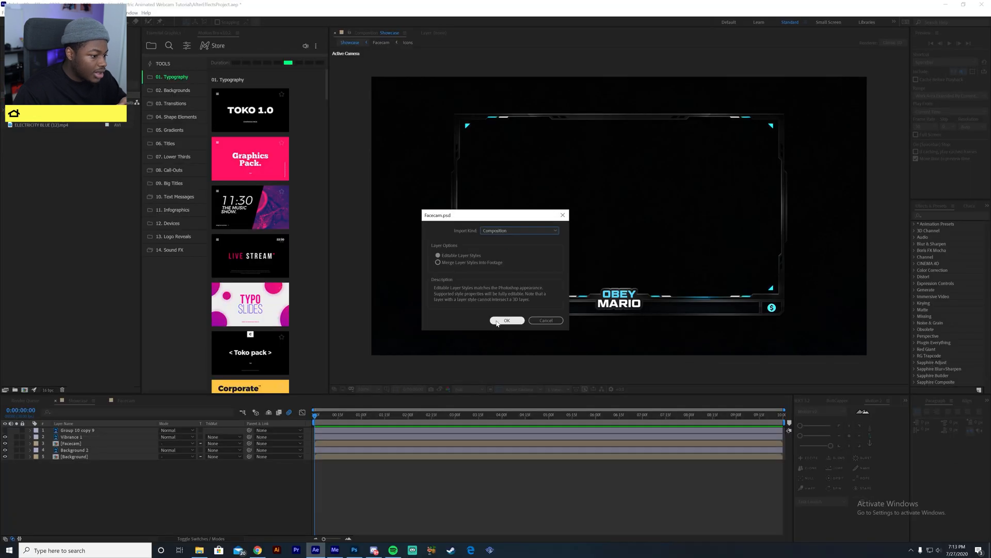
click(523, 377)
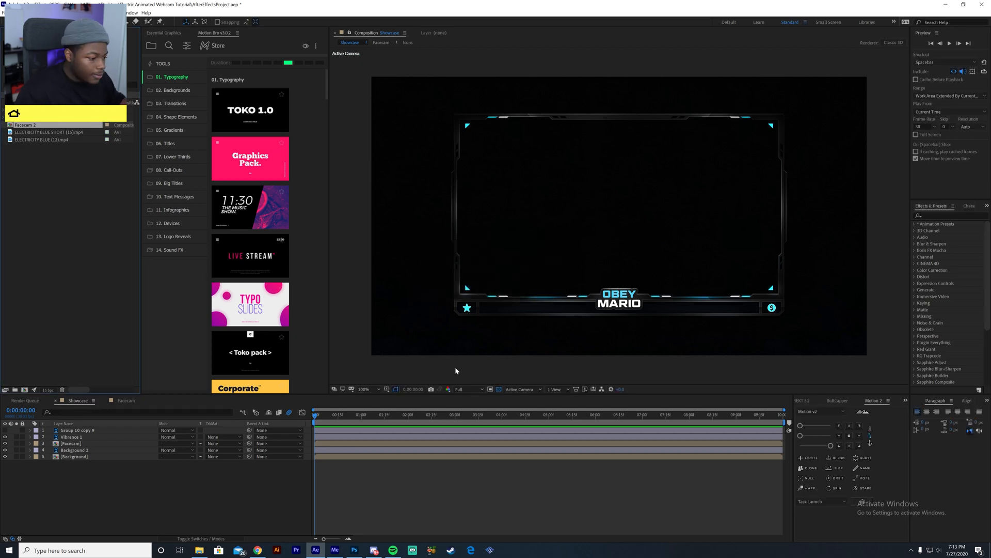
Preview the Showcase and Facecam 2 compositions
click(273, 492)
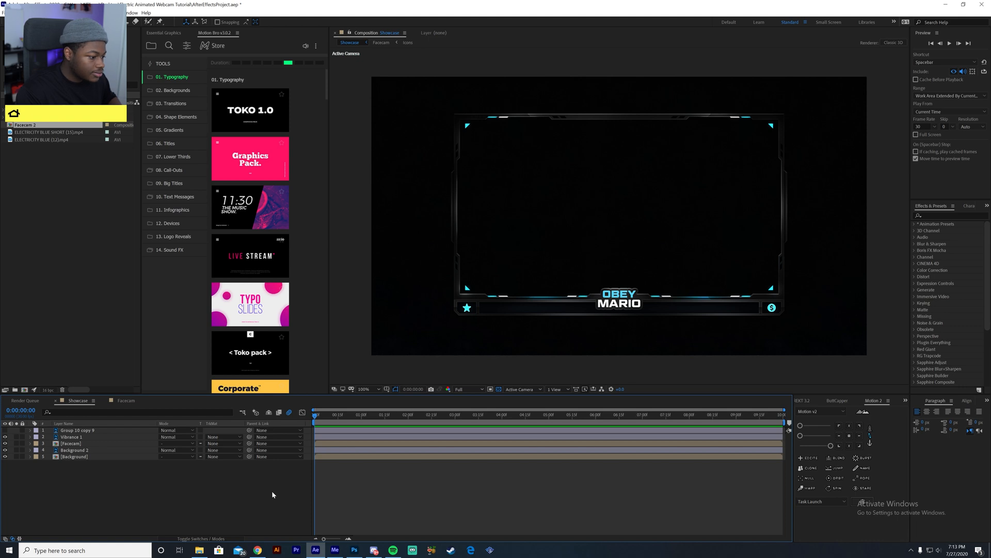
key(space)
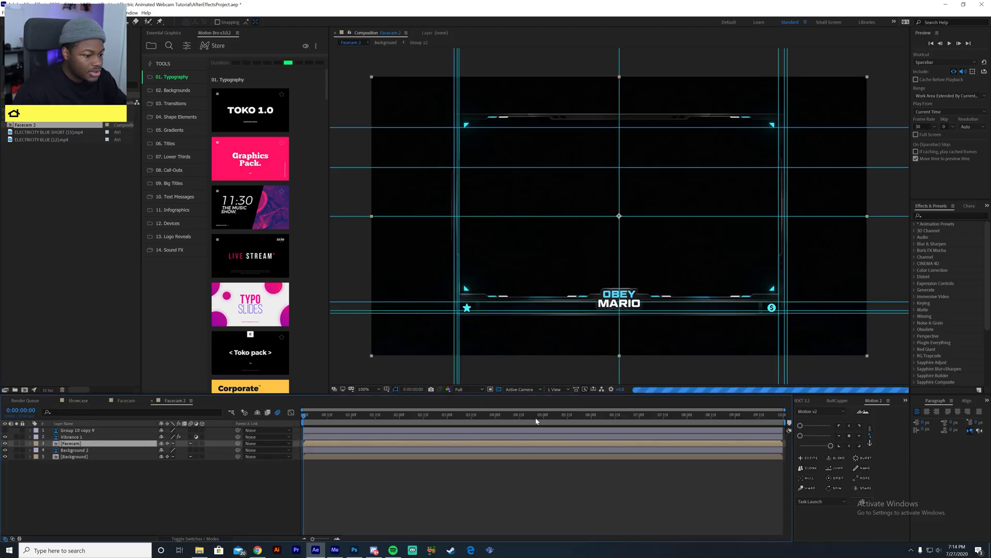
key(space)
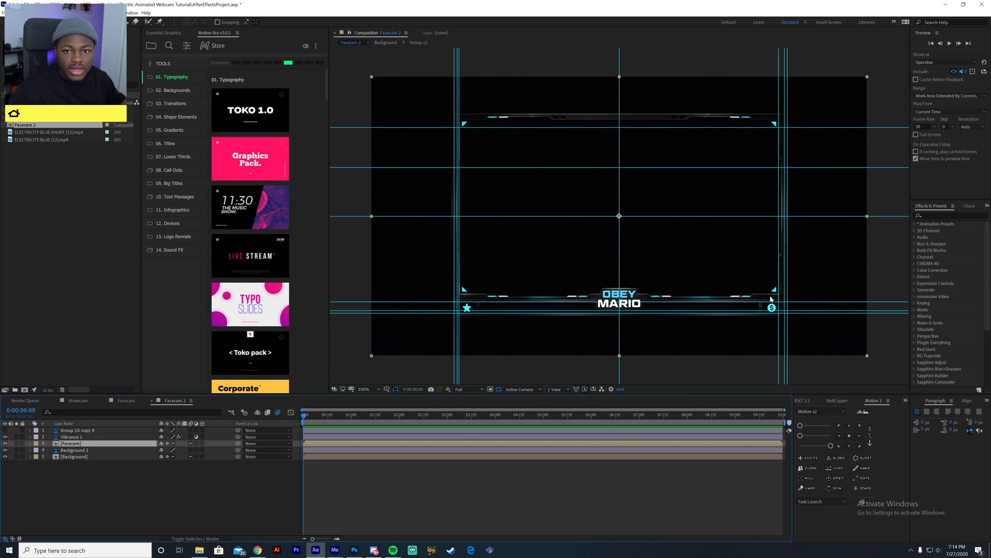
Remove the guides from the Facecam 2 composition view by pulling them off the canvas
click(620, 274)
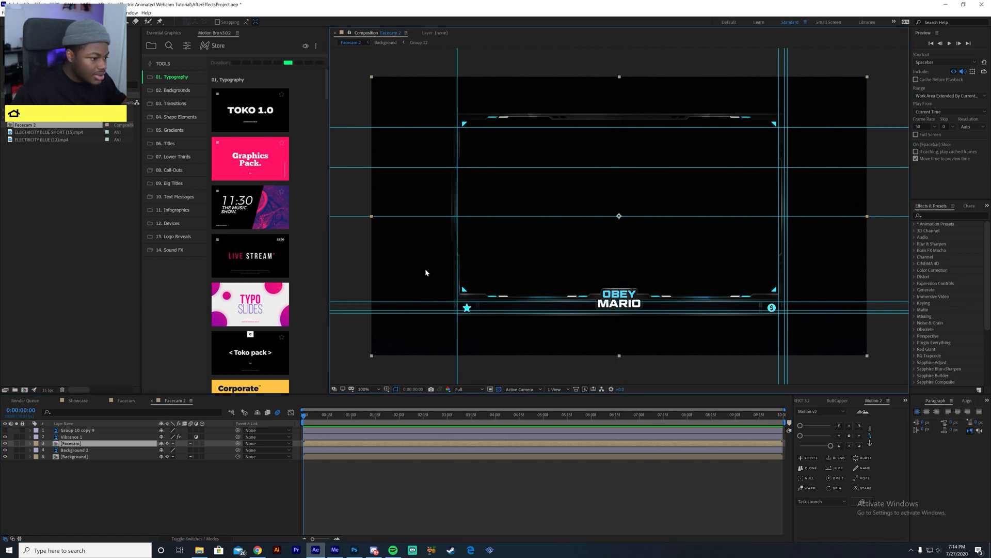
drag(456, 269, 266, 262)
drag(463, 216, 509, 39)
drag(538, 127, 562, 39)
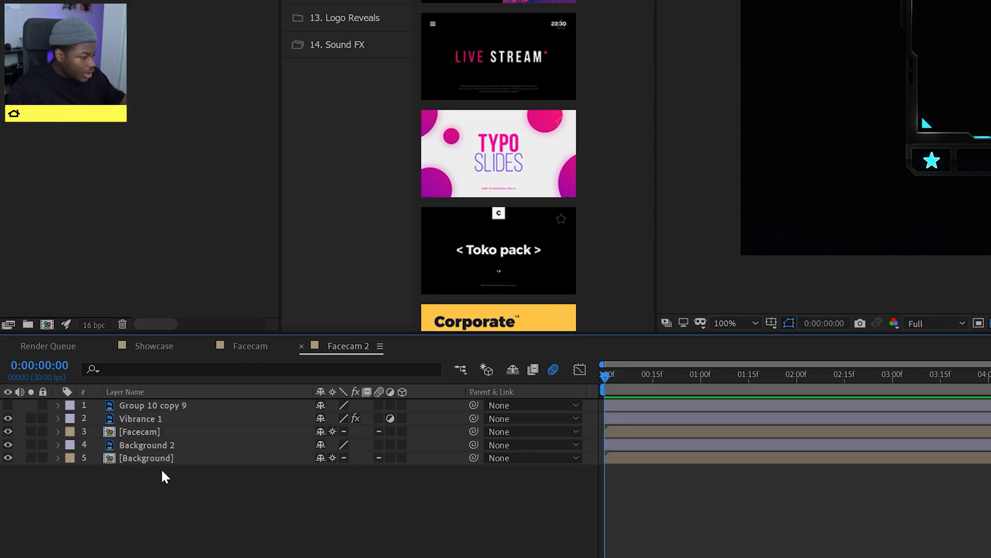
Open the nested Facecam composition from the Facecam 2 timeline
click(157, 432)
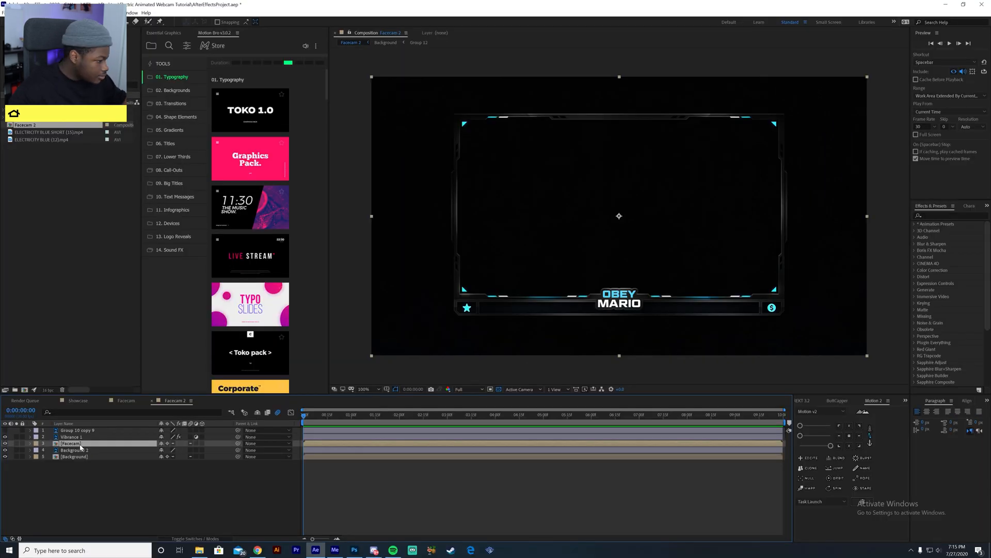
click(92, 457)
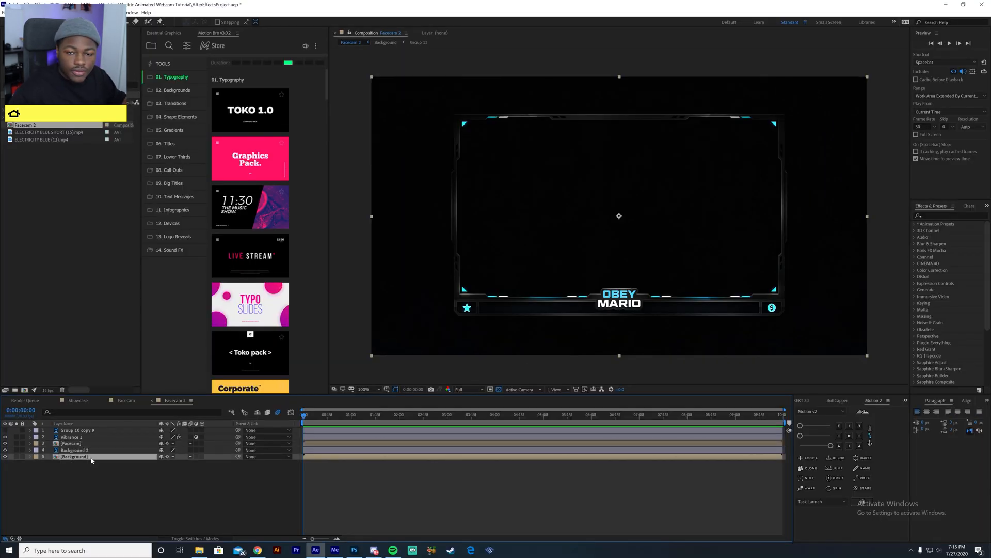
click(96, 443)
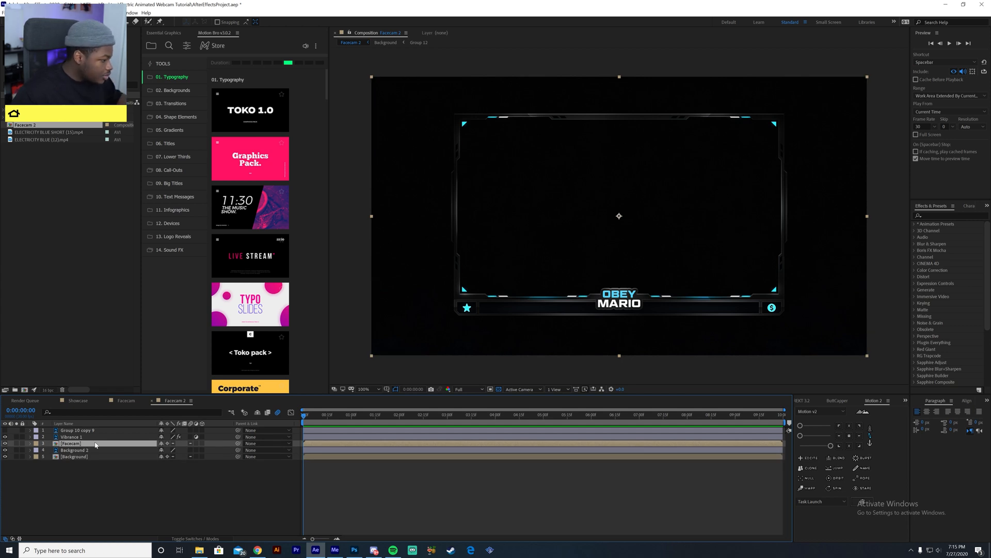
double_click(95, 443)
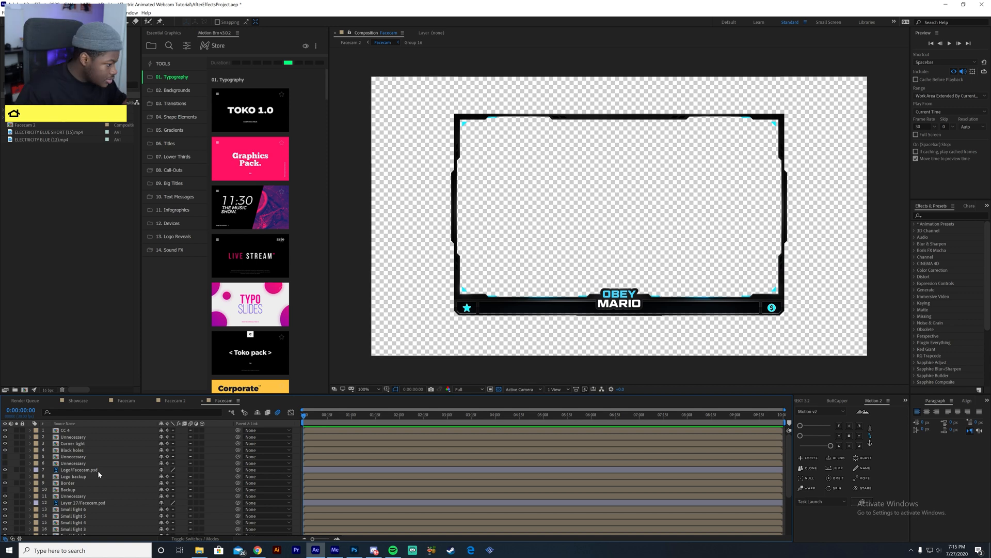
Hide and reshow the Logo layer to check what it contains, and turn off the transparency grid
click(130, 470)
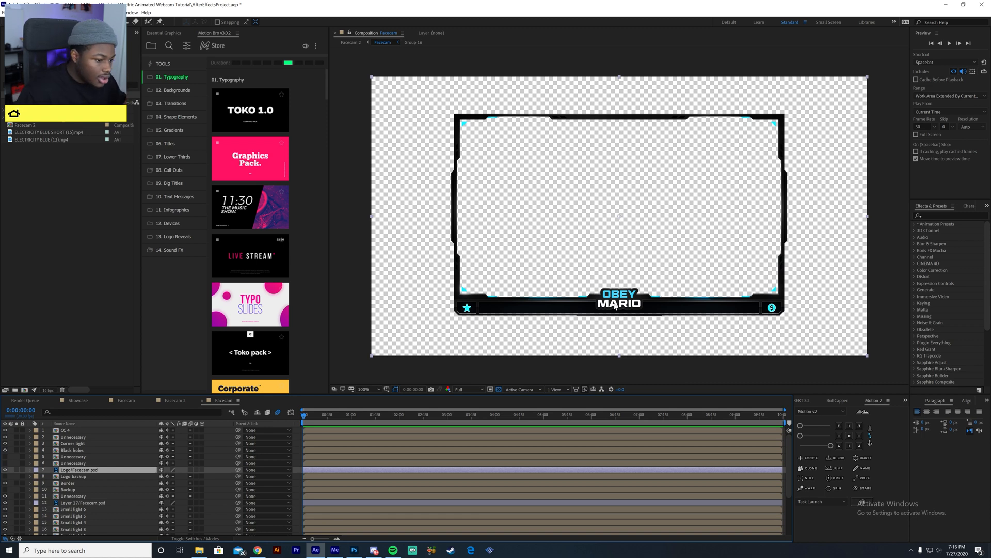
click(6, 471)
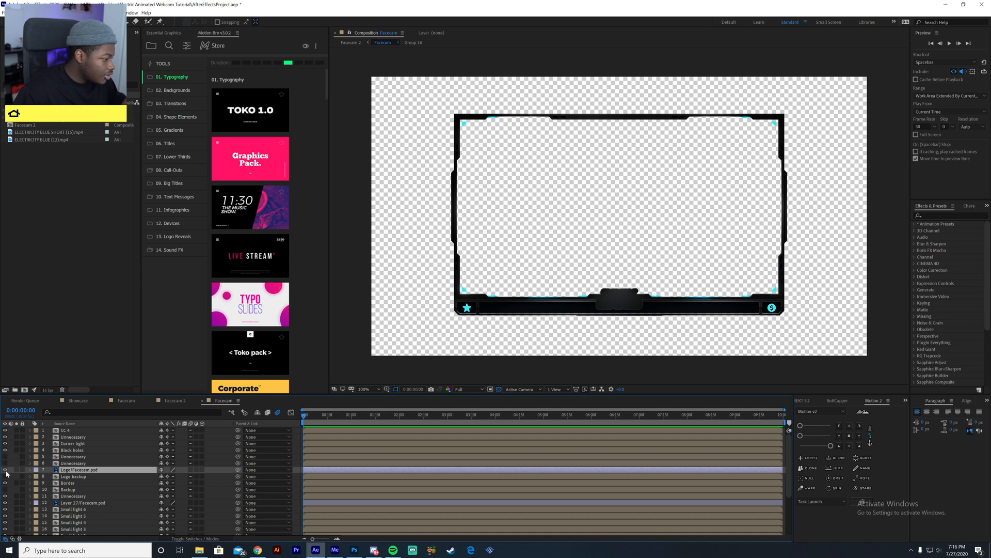
click(6, 471)
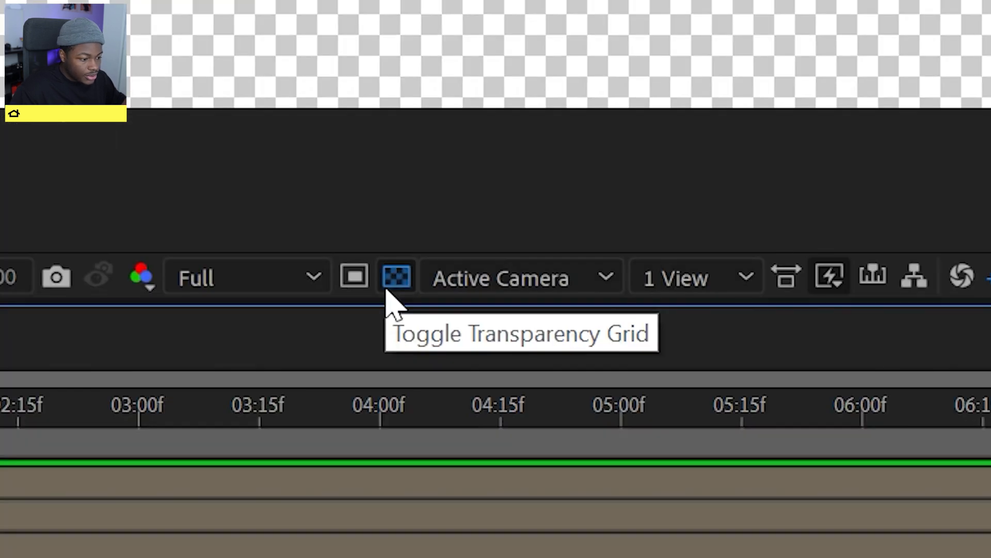
click(497, 391)
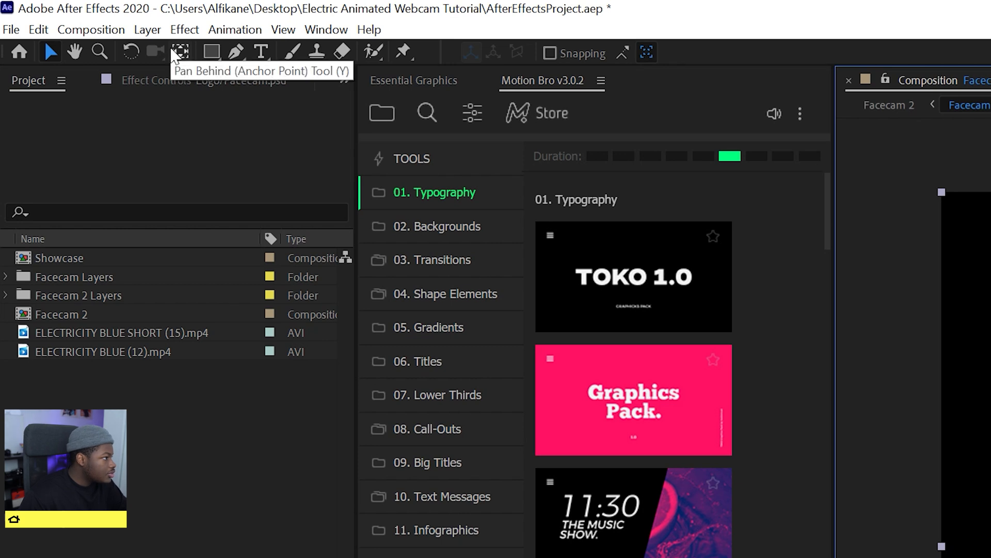
Move the Logo layer's anchor point down onto the centre of the logo text with the Pan Behind tool
click(179, 53)
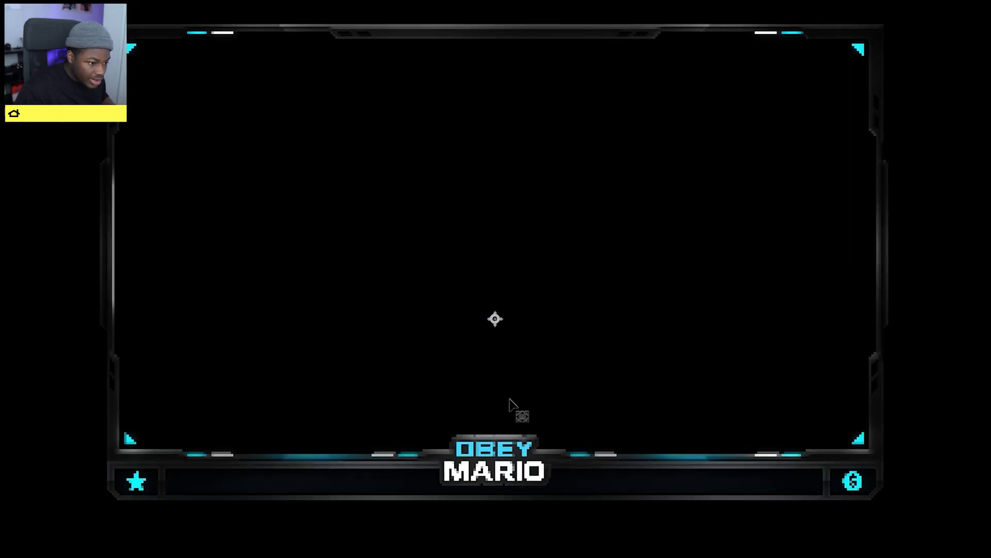
drag(510, 406, 509, 468)
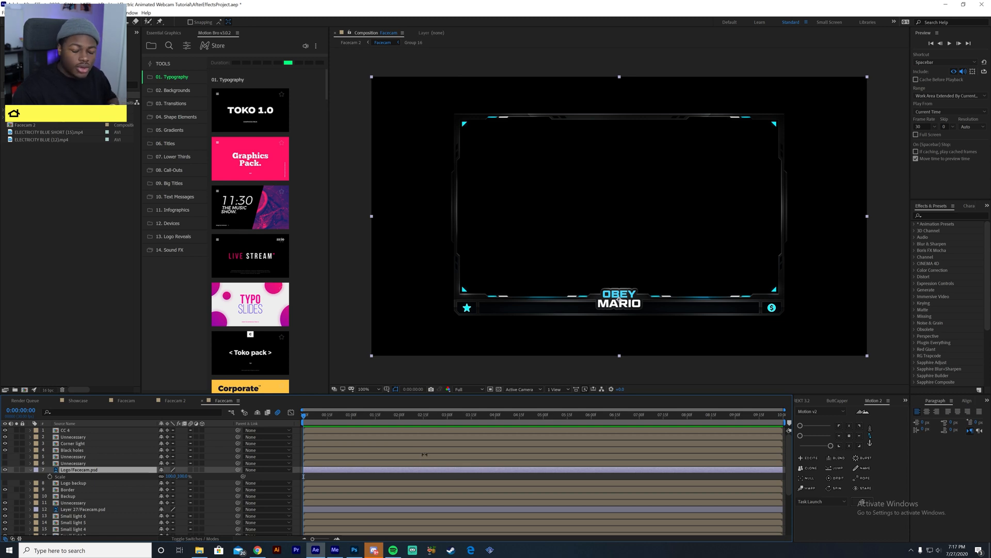
Keyframe the Logo layer's Scale at the start of the composition and set it to 95% at 1 second
click(116, 483)
click(116, 477)
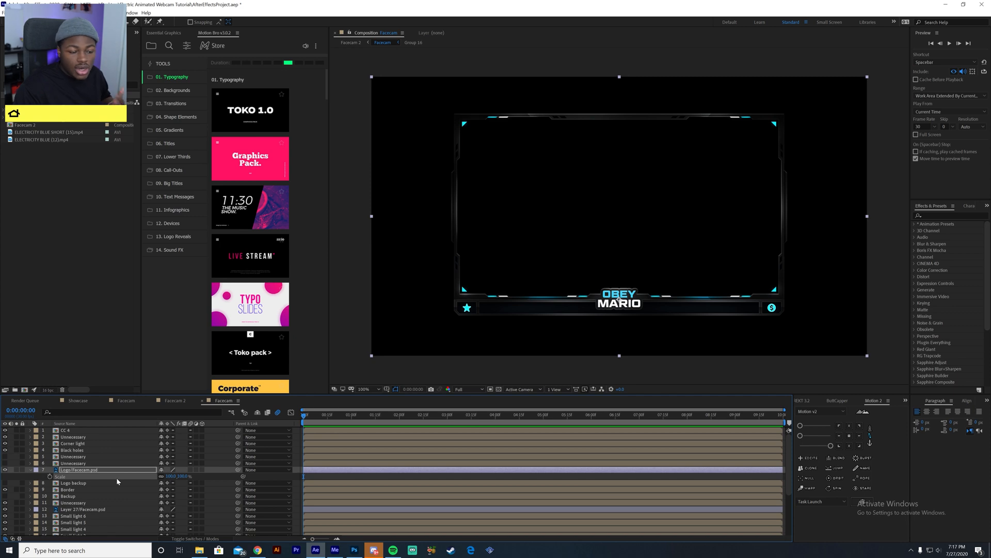
click(76, 472)
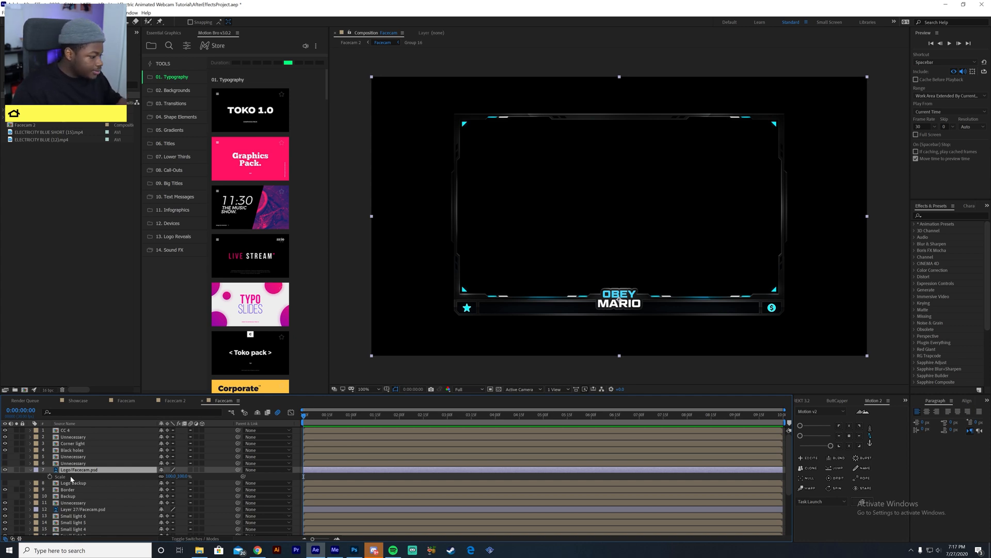
key(Return)
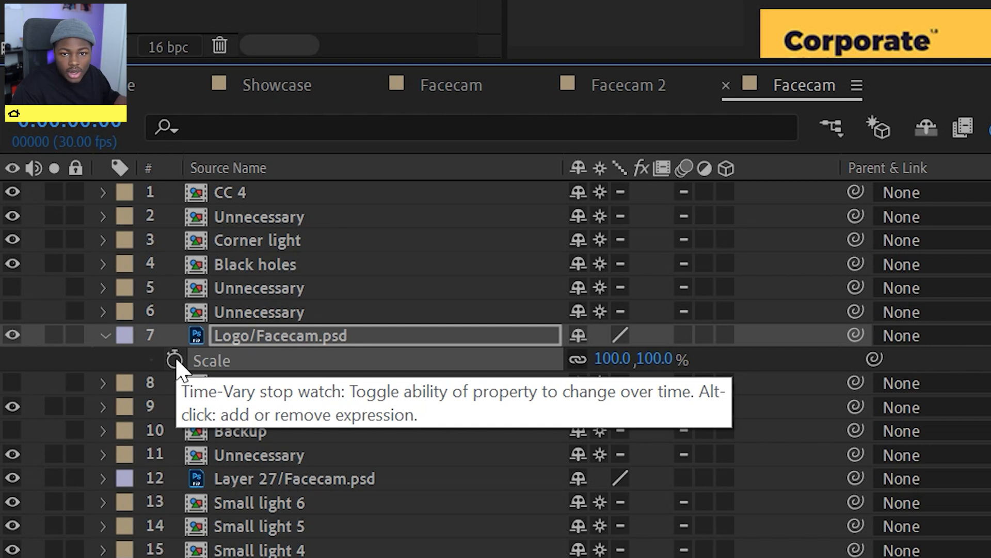
click(174, 359)
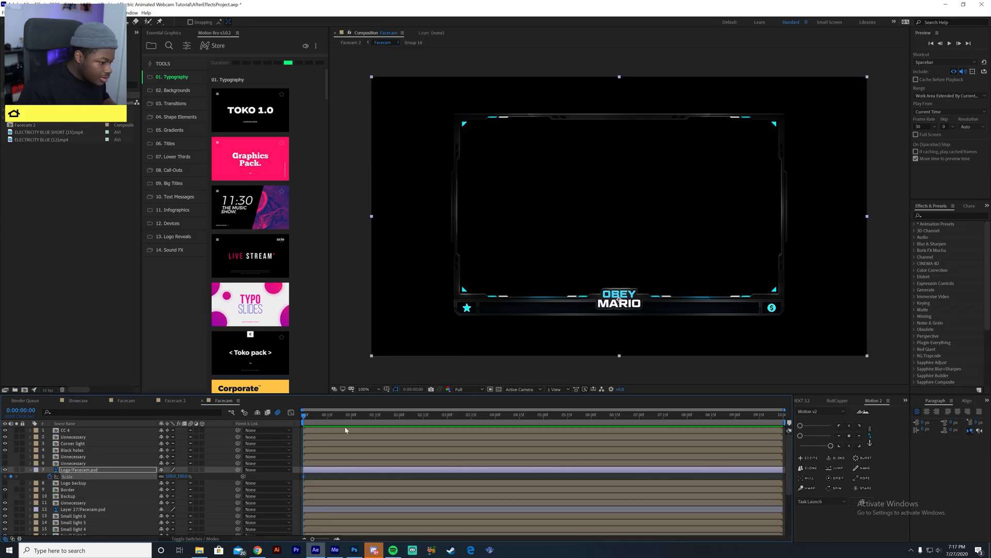
click(352, 416)
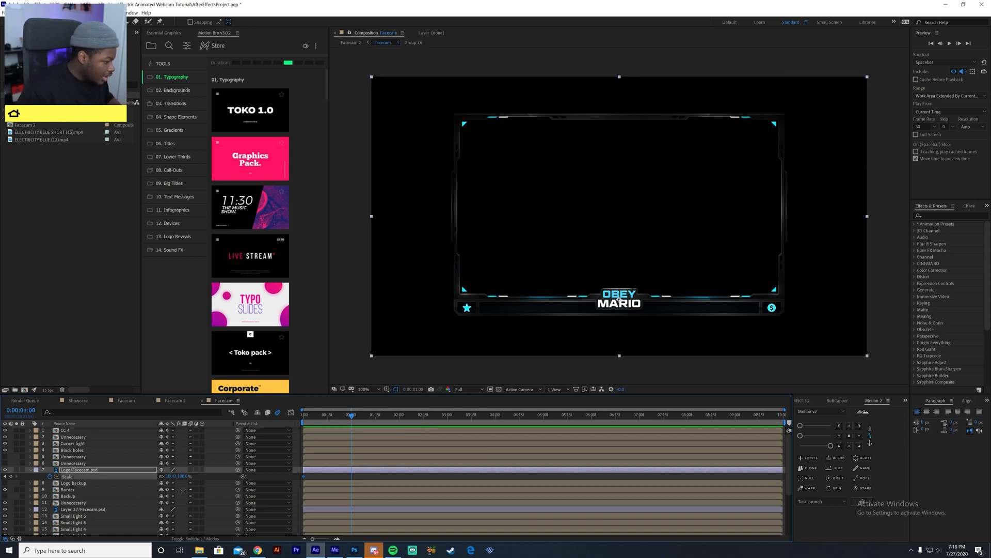
click(170, 476)
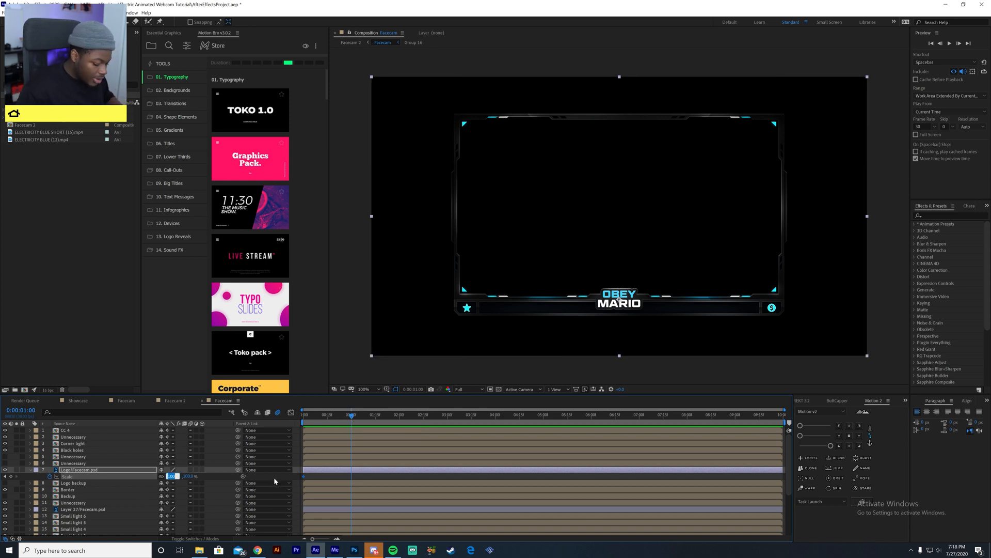
text(95)
key(Return)
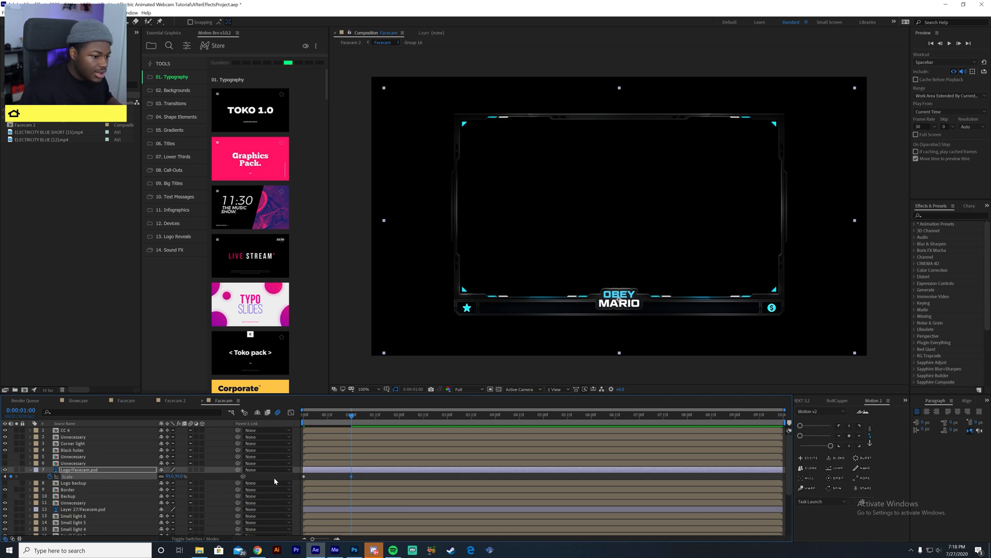
Deselect the layer and scrub back through the logo's scale animation to near the start
key(Home)
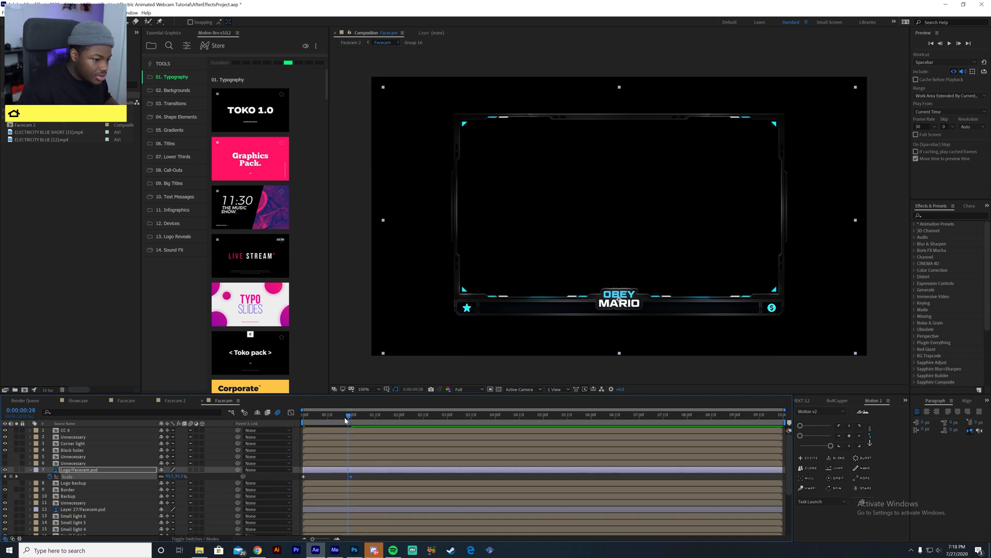
key(F2)
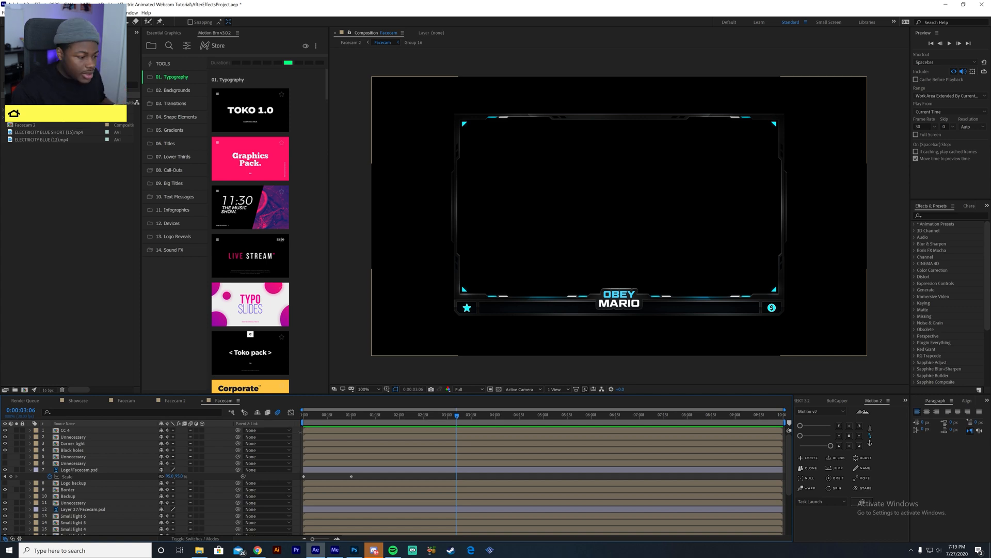
drag(350, 419, 305, 422)
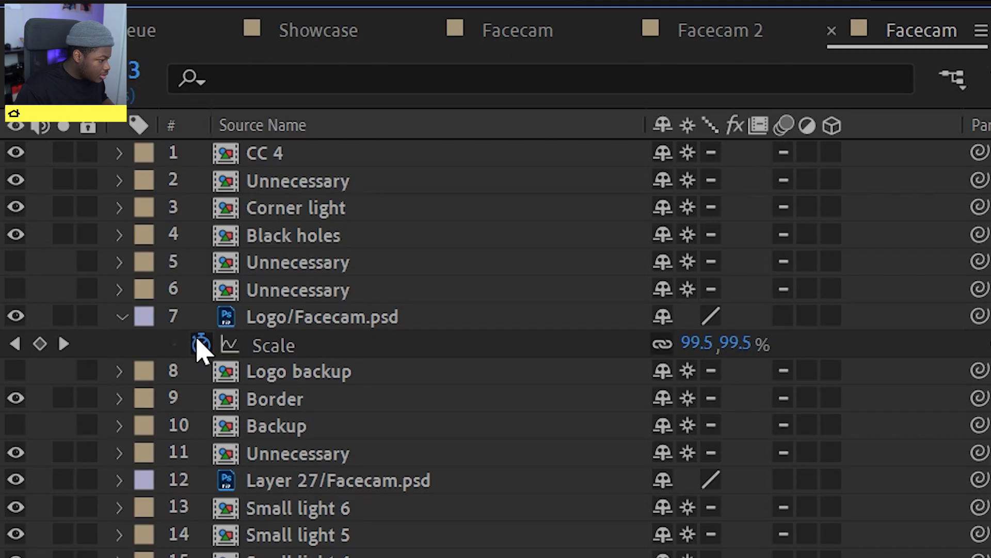
Add the expression loopOut("pingpong") to the Logo layer's Scale property
alt+click(49, 476)
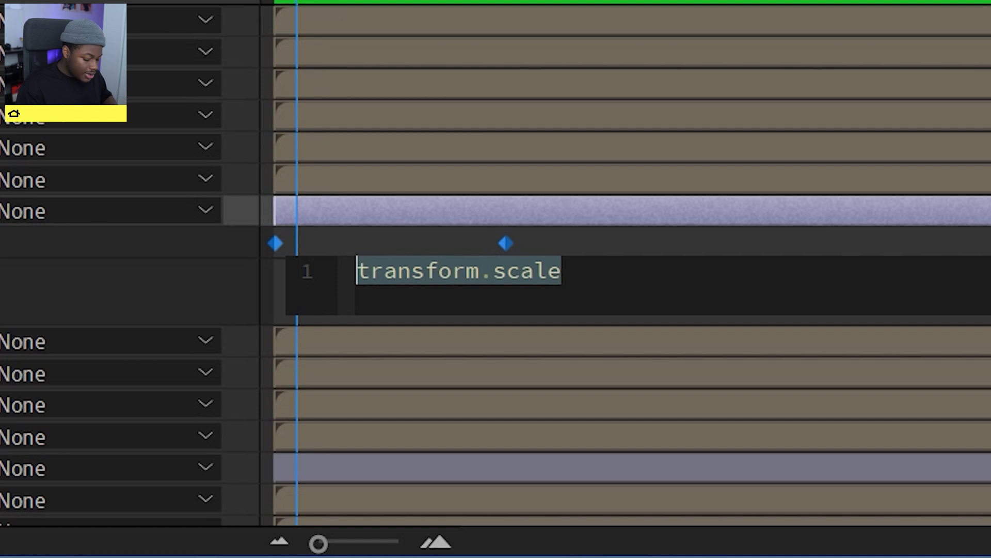
text(loop)
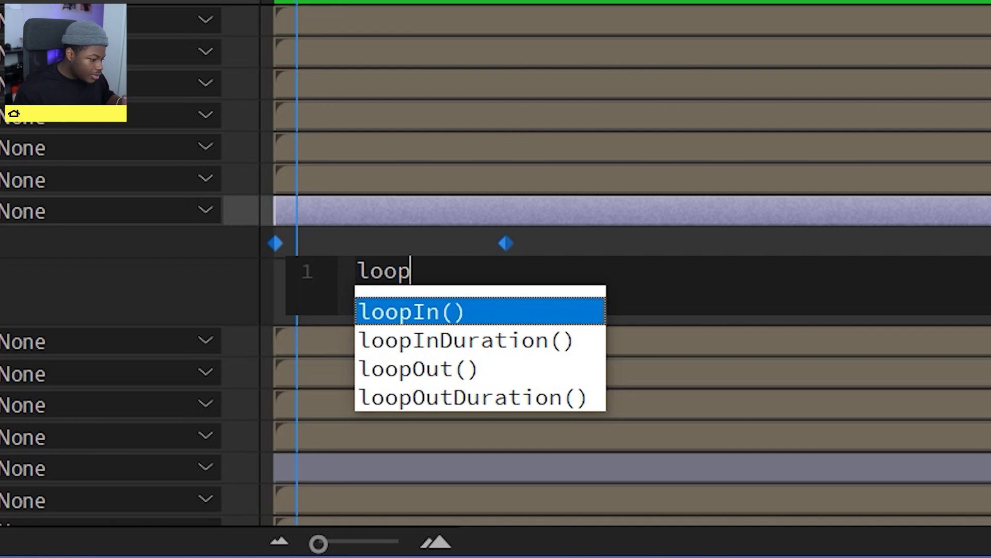
key(Down)
key(Down)
key(Return)
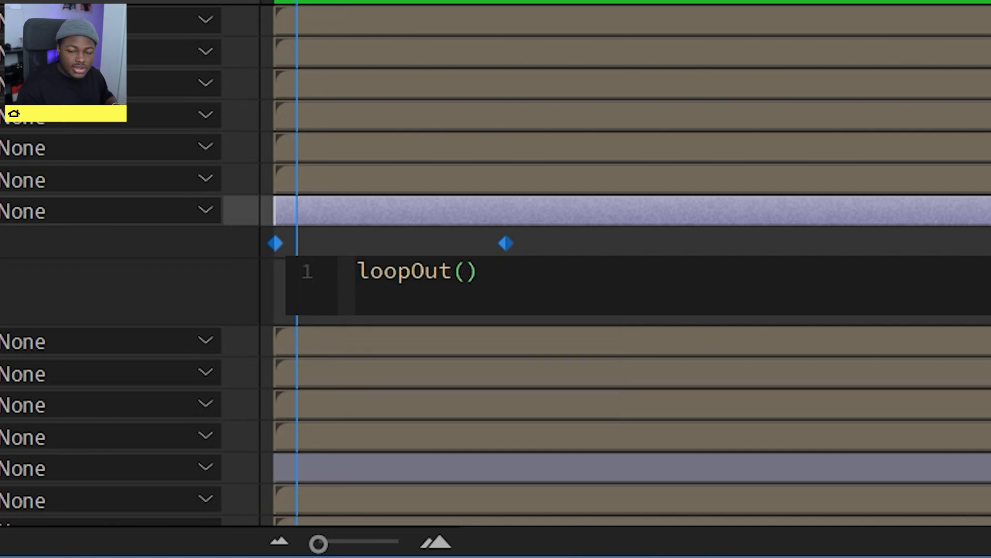
text(")
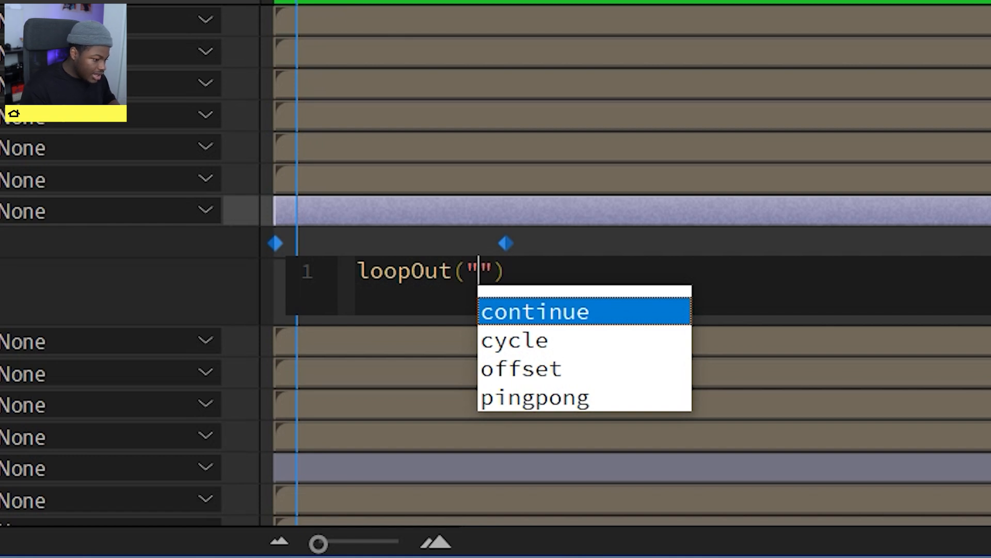
key(Down)
key(Down)
key(Down)
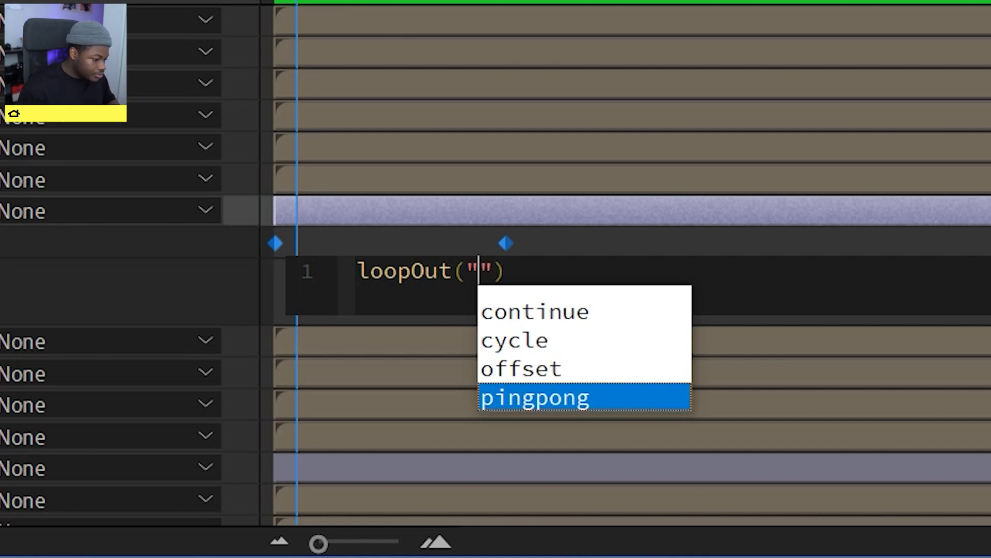
key(Return)
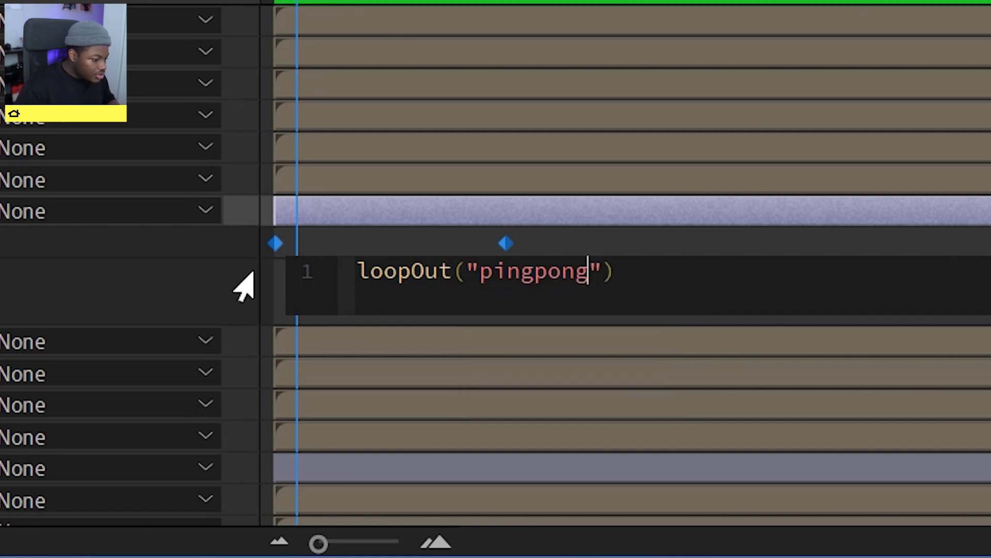
click(192, 316)
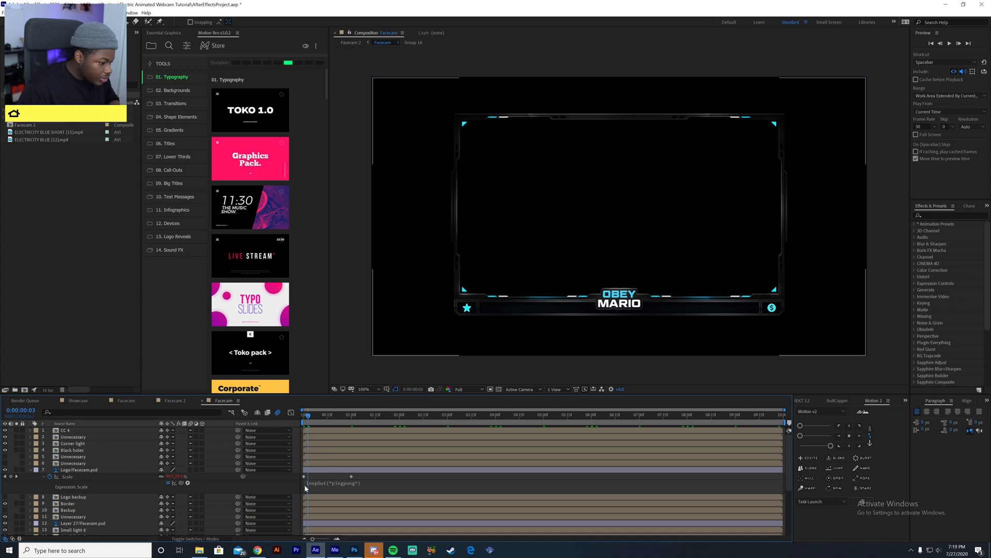
Save the project and preview the looping logo scale animation from the start
click(355, 477)
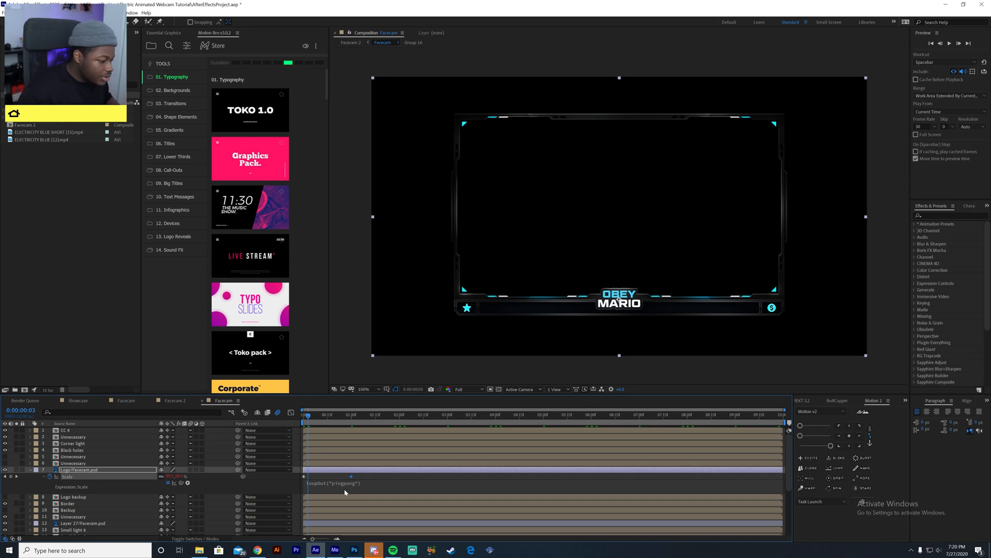
key(space)
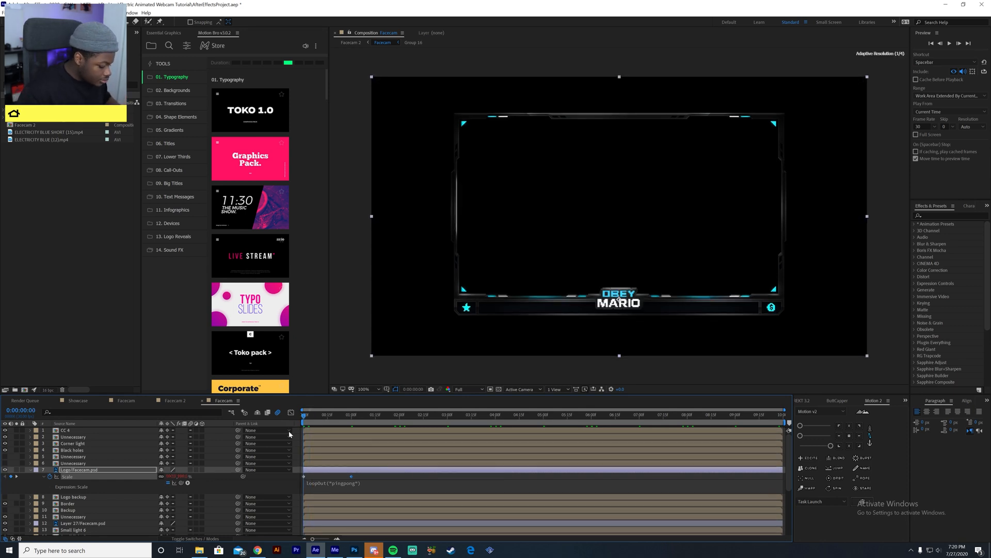
key(ctrl+s)
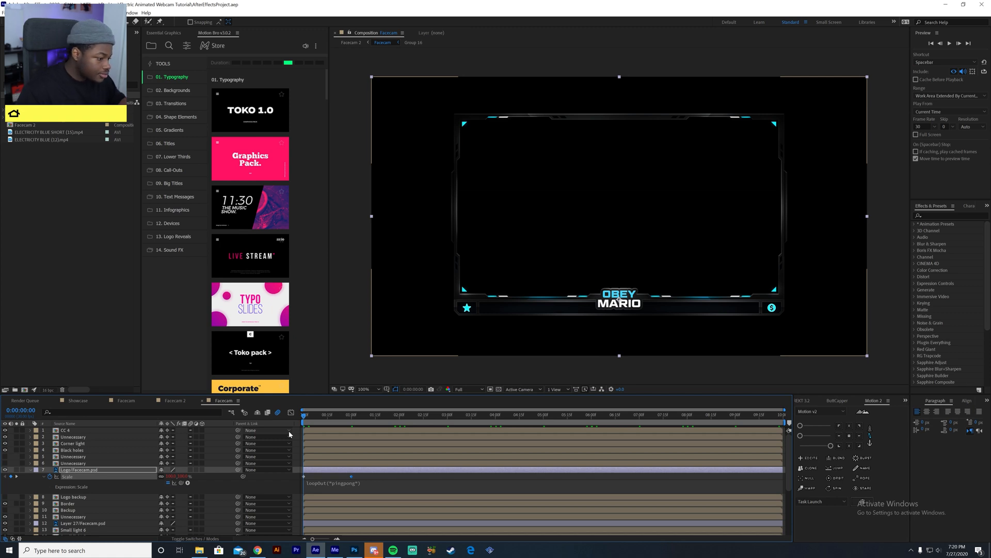
click(281, 485)
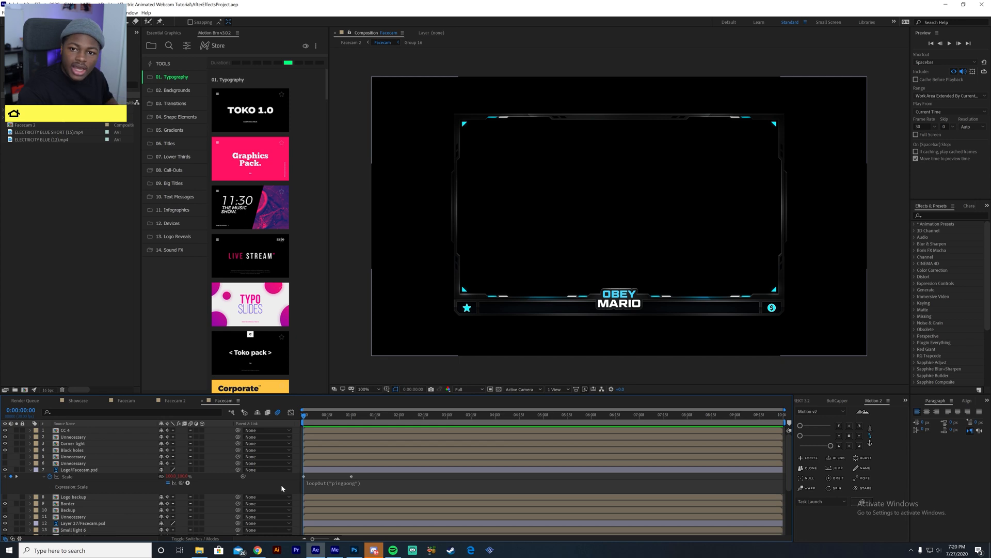
key(space)
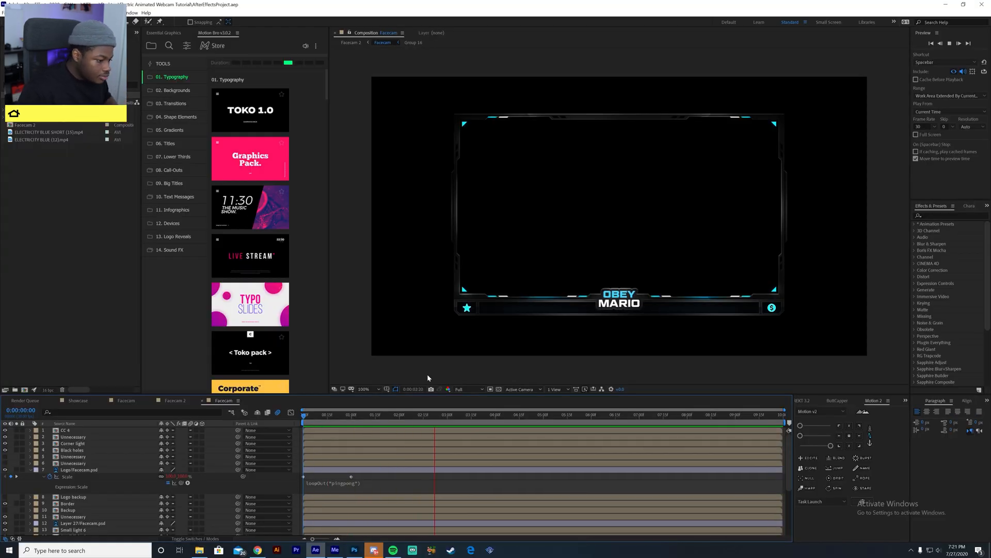
key(space)
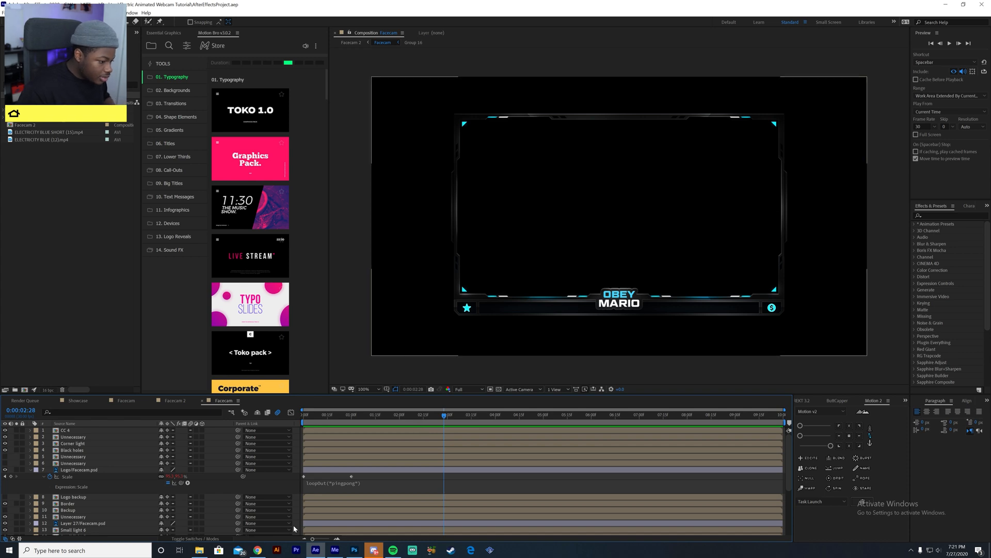
Apply Easy Ease to both of the Logo layer's Scale keyframes and check their speed curve in the Graph Editor
drag(371, 474, 287, 480)
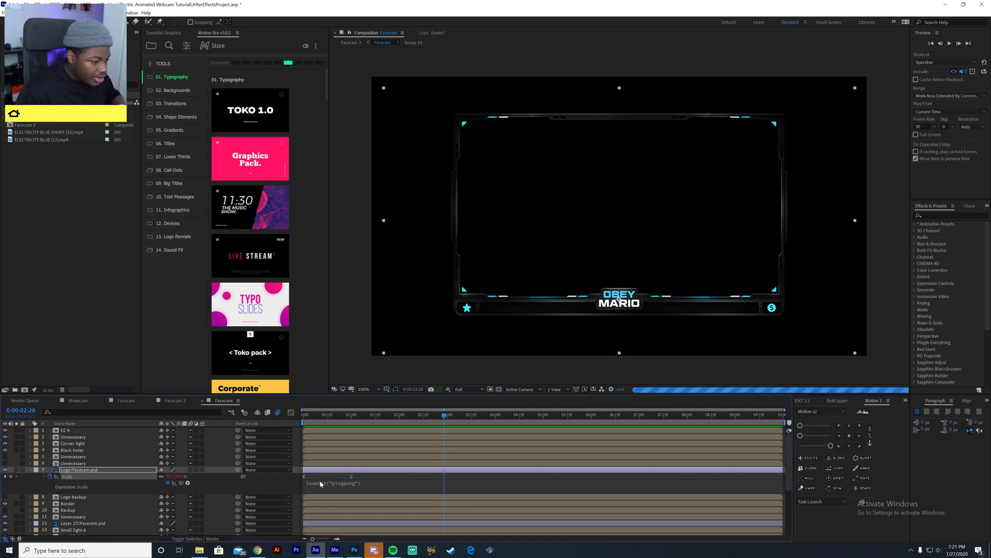
click(343, 417)
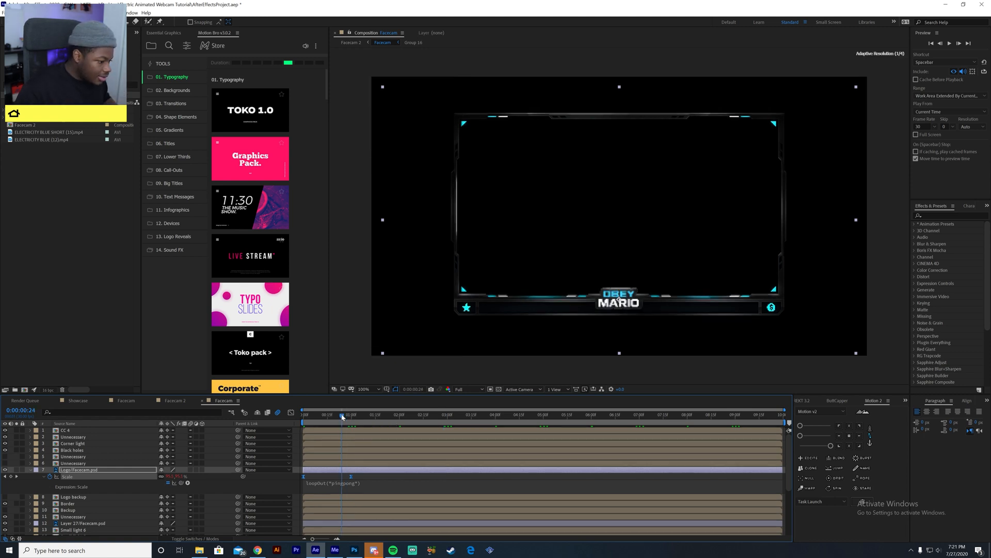
click(291, 412)
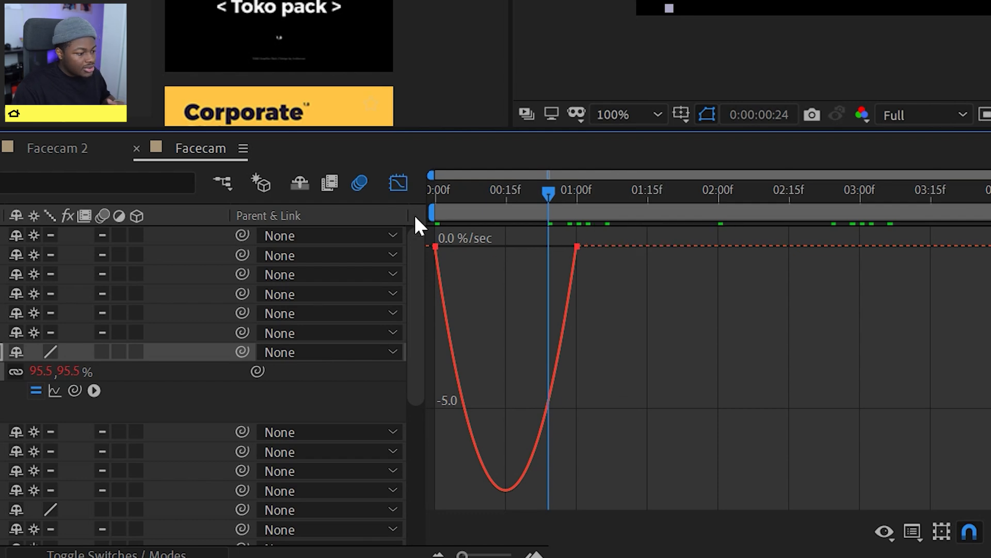
click(398, 185)
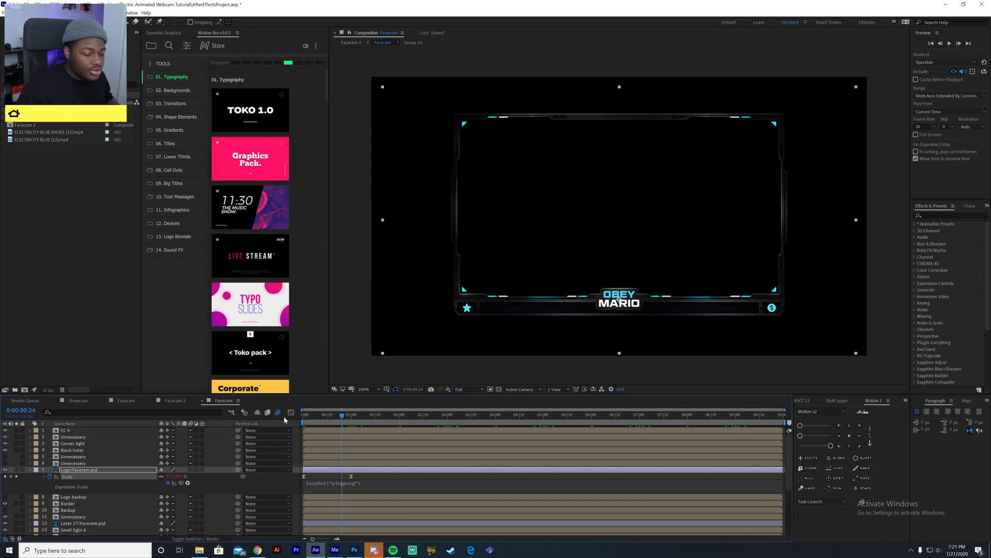
Return to the start of the composition and preview the eased logo animation
drag(325, 428, 299, 423)
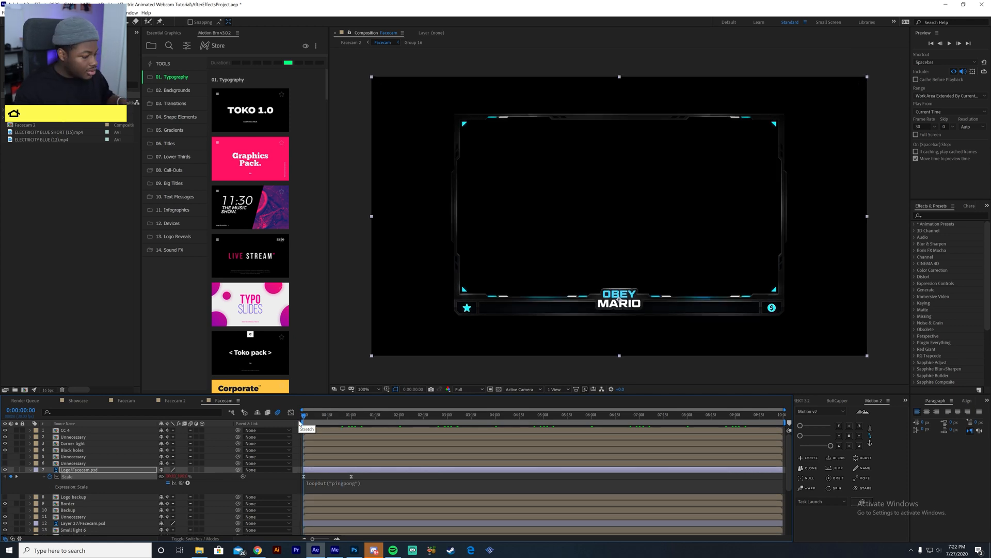
click(286, 481)
key(space)
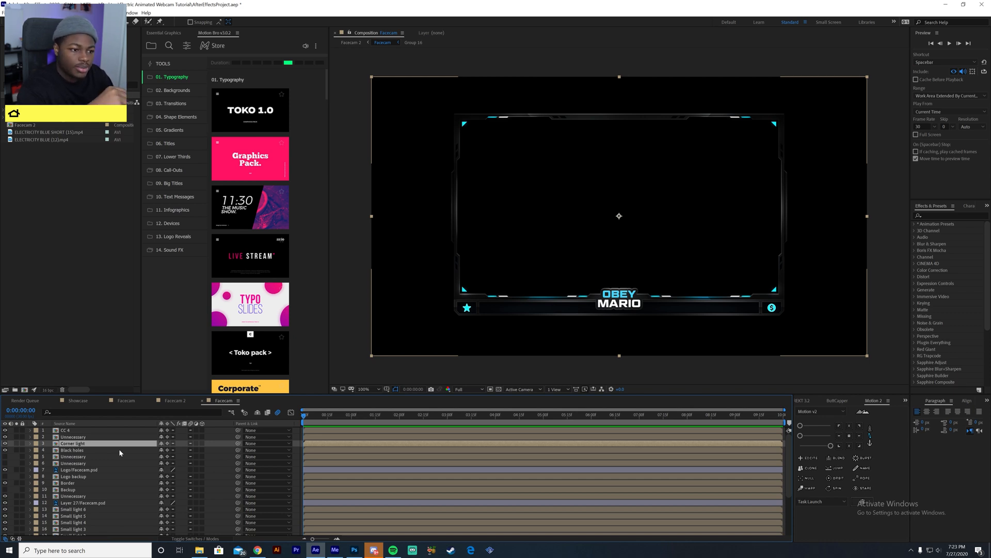
Keyframe the Corner light layer's Scale at the start of the composition and set it to 90% at 0:00:01:00
key(s)
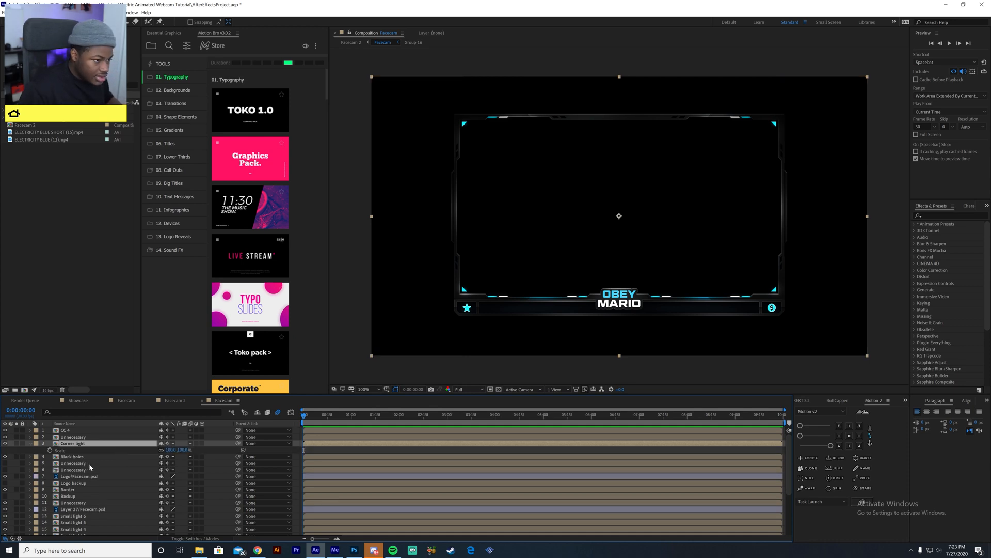
click(50, 450)
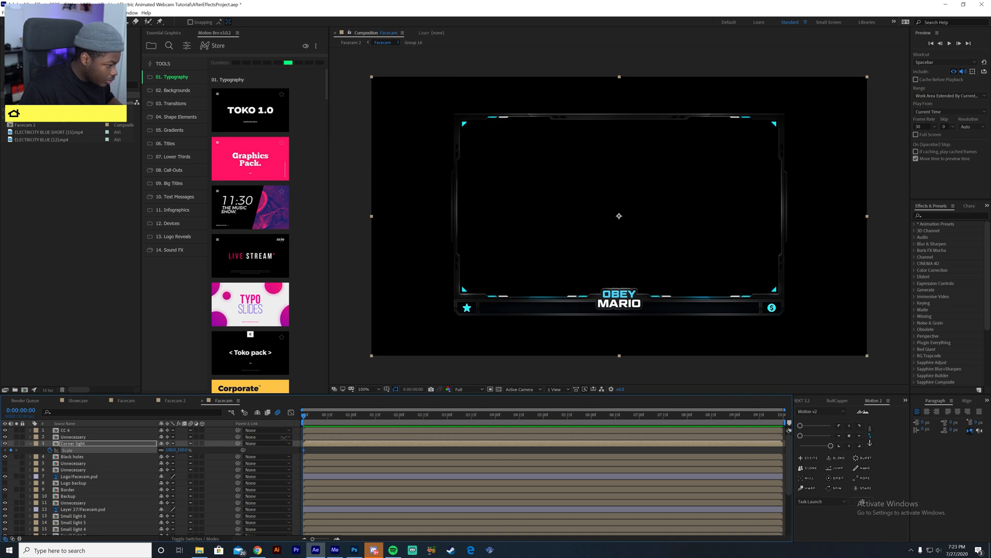
click(351, 420)
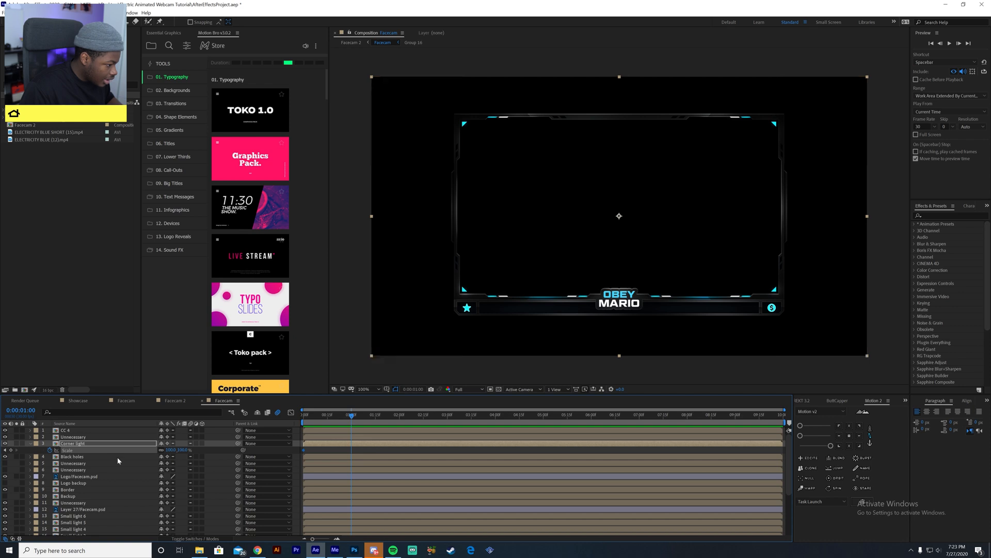
click(171, 449)
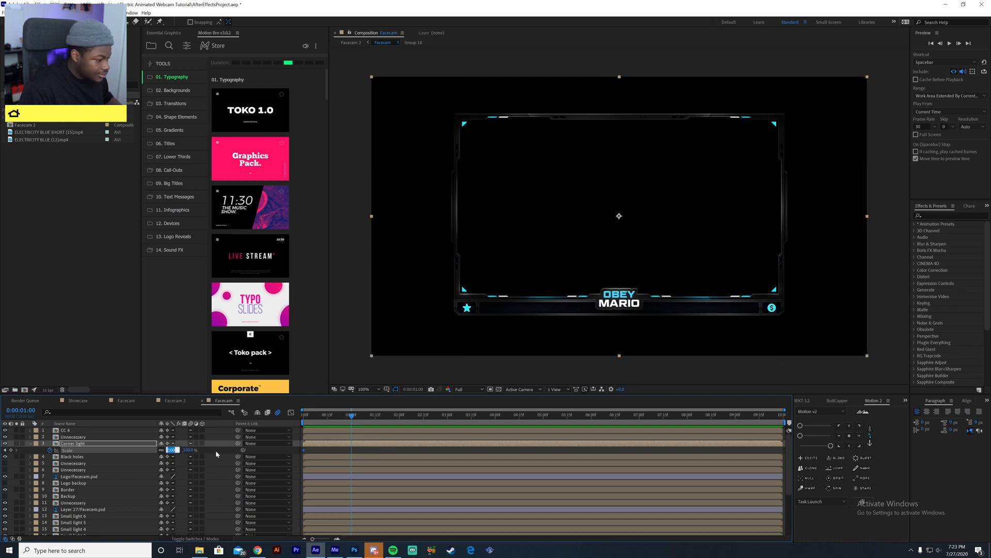
text(90)
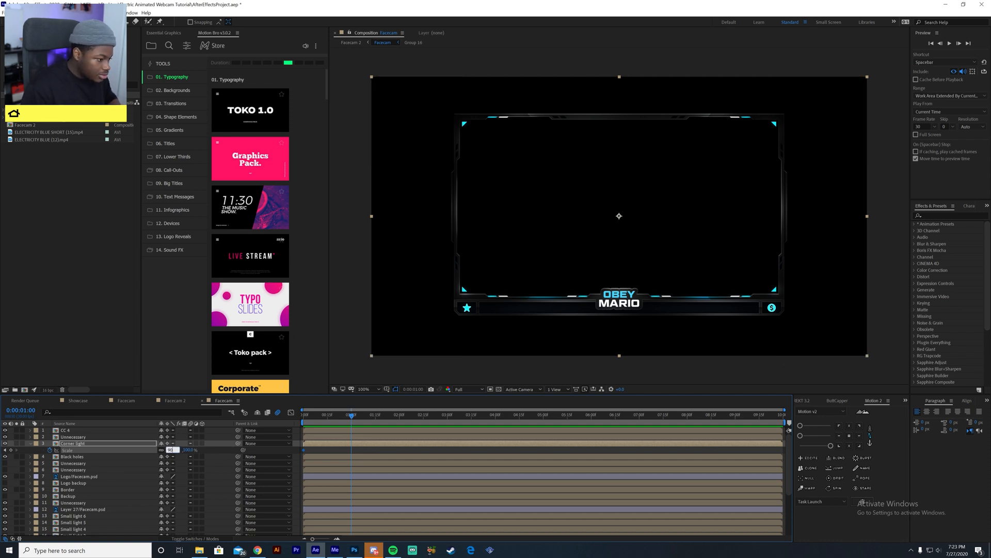
key(Return)
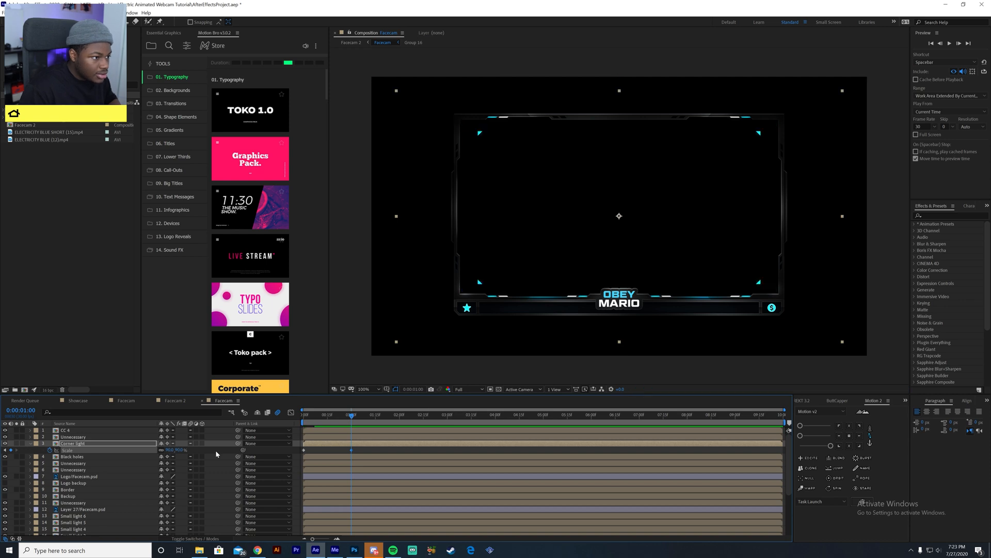
Refine the Corner light layer's Scale at one second to 97% and save the project
click(180, 450)
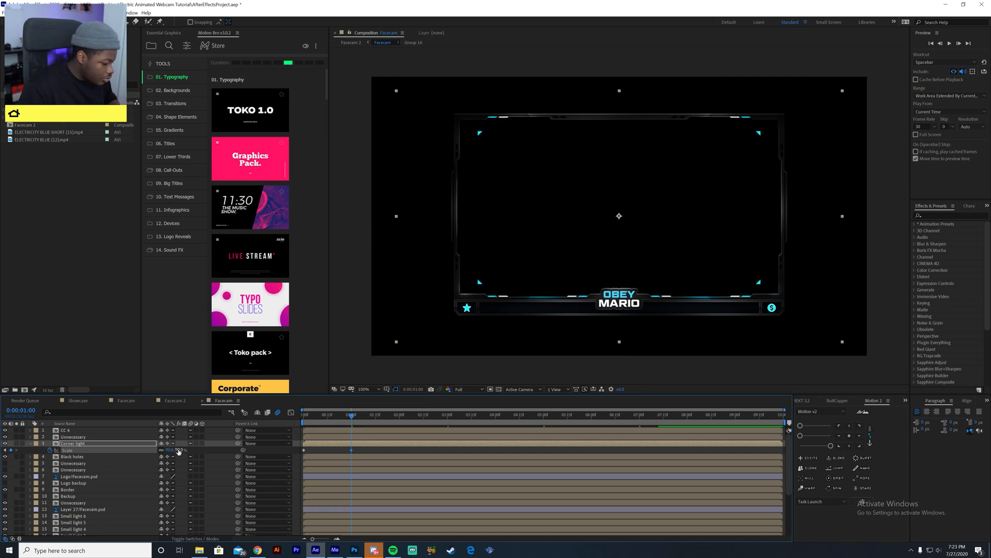
key(Return)
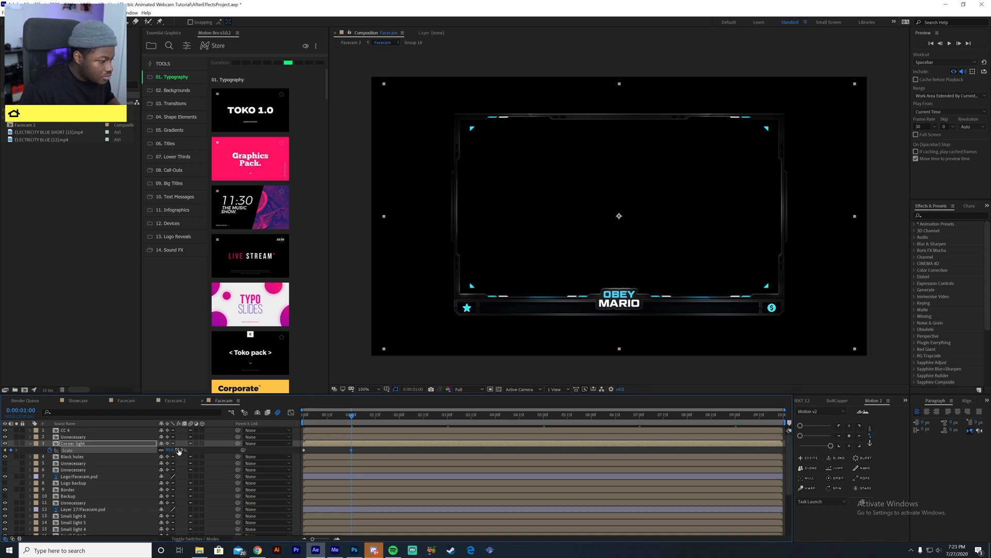
click(179, 449)
text(97)
key(Return)
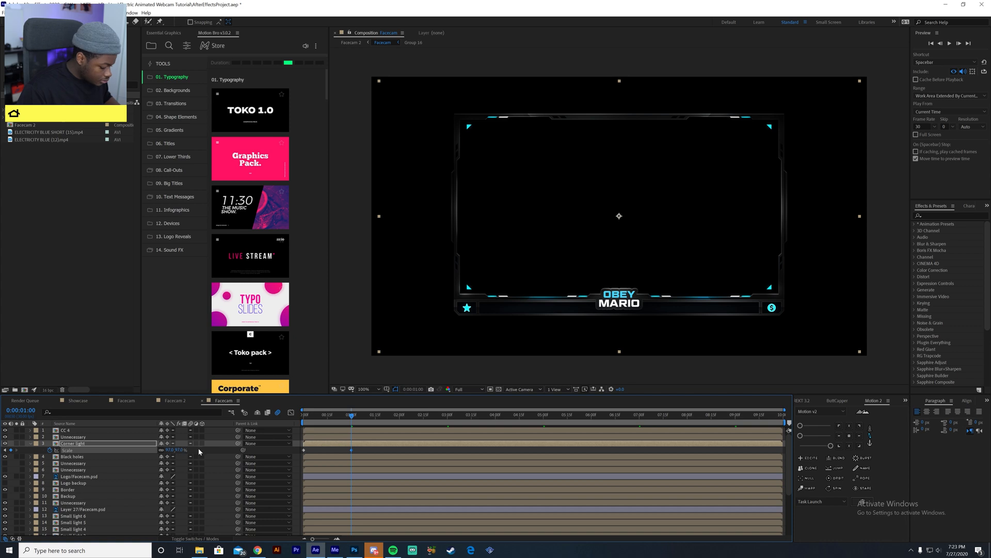
key(ctrl+s)
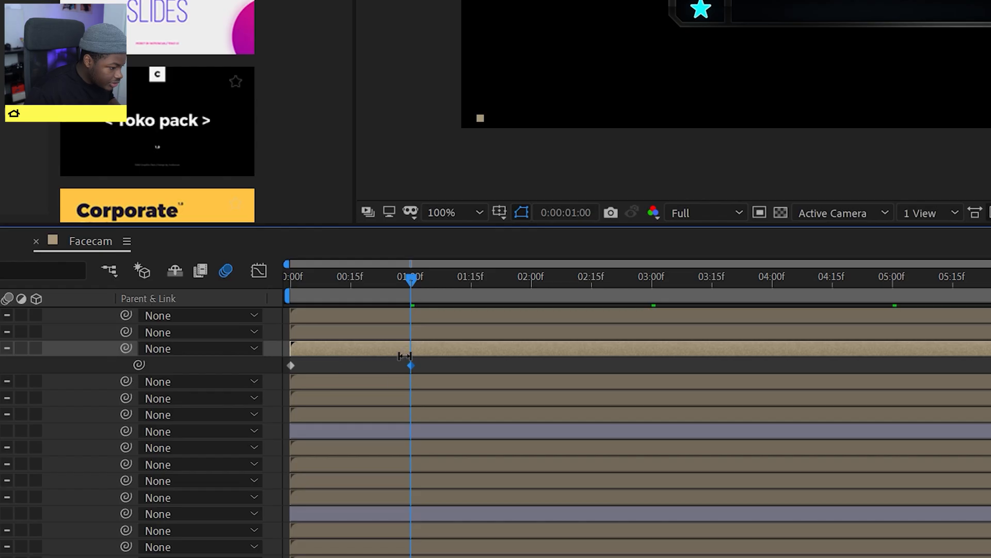
Time-reverse the Corner light layer's two Scale keyframes and return to the start of the composition
drag(435, 363, 261, 371)
right_click(289, 365)
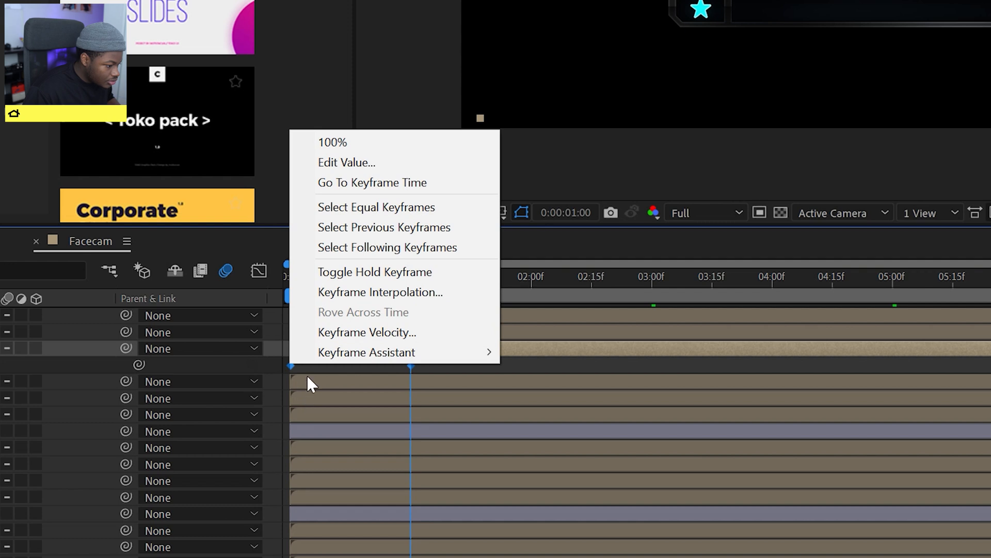
mouse_move(365, 355)
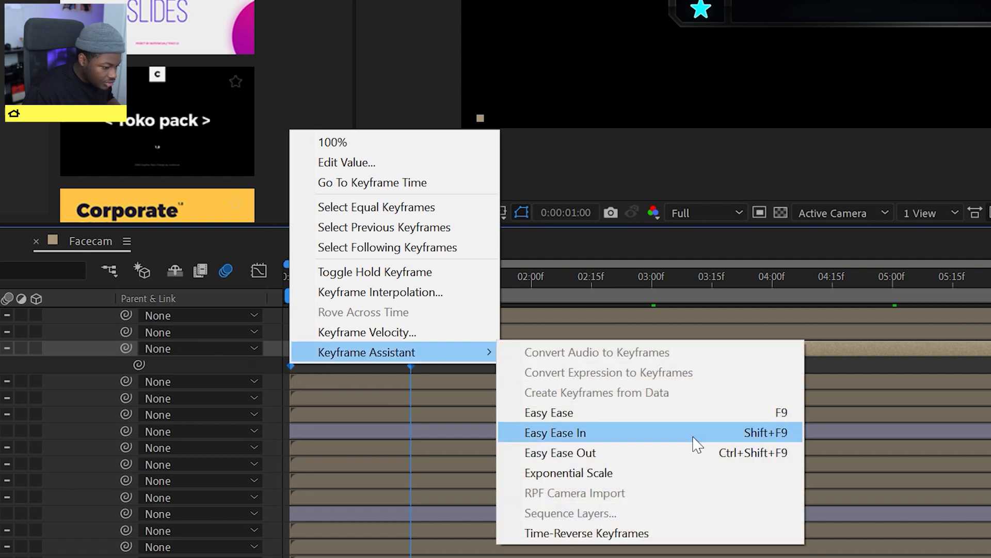
click(676, 533)
key(space)
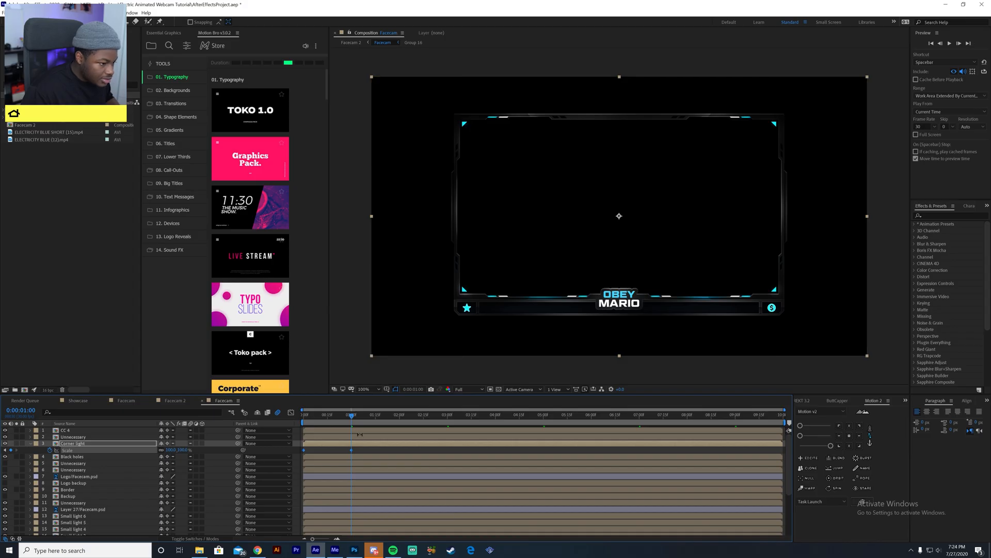
drag(326, 423, 288, 424)
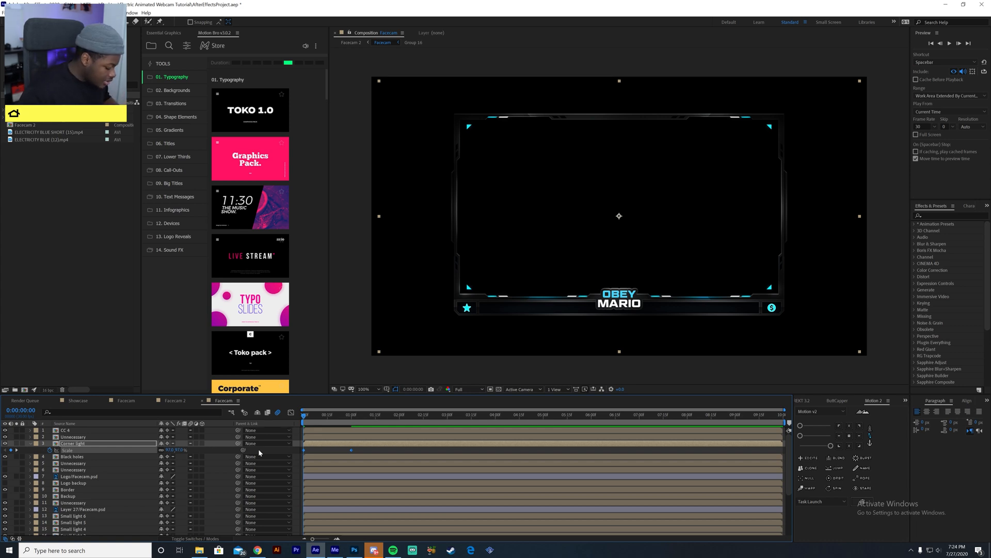
Add the expression loopOut("pingpong") to the Corner light layer's Scale property
alt+click(50, 450)
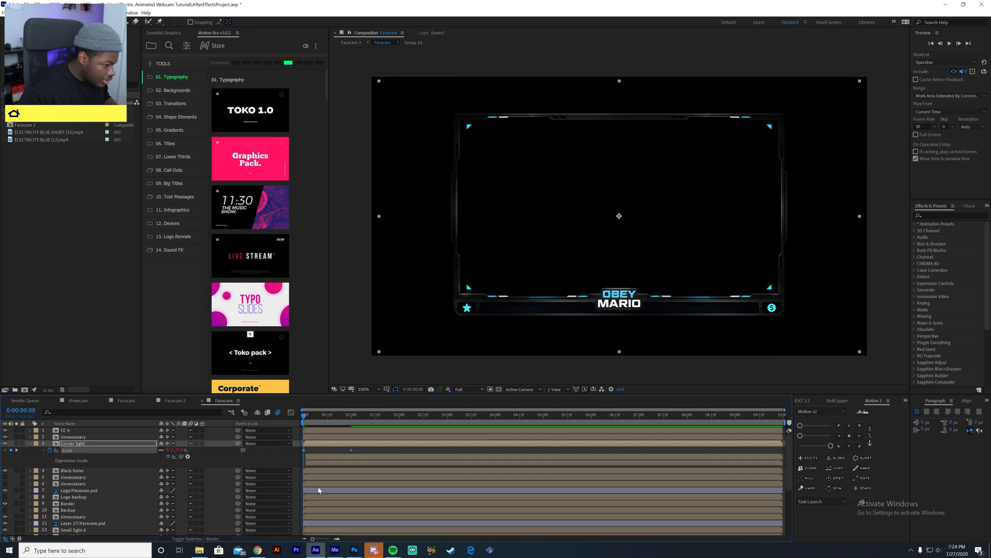
text(loo)
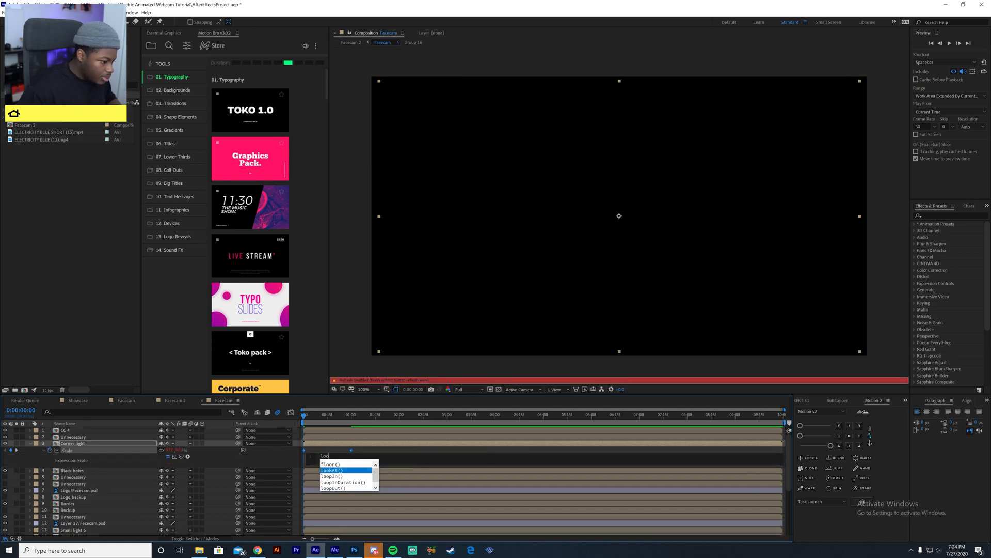
key(Down)
key(Down)
key(Down)
key(Return)
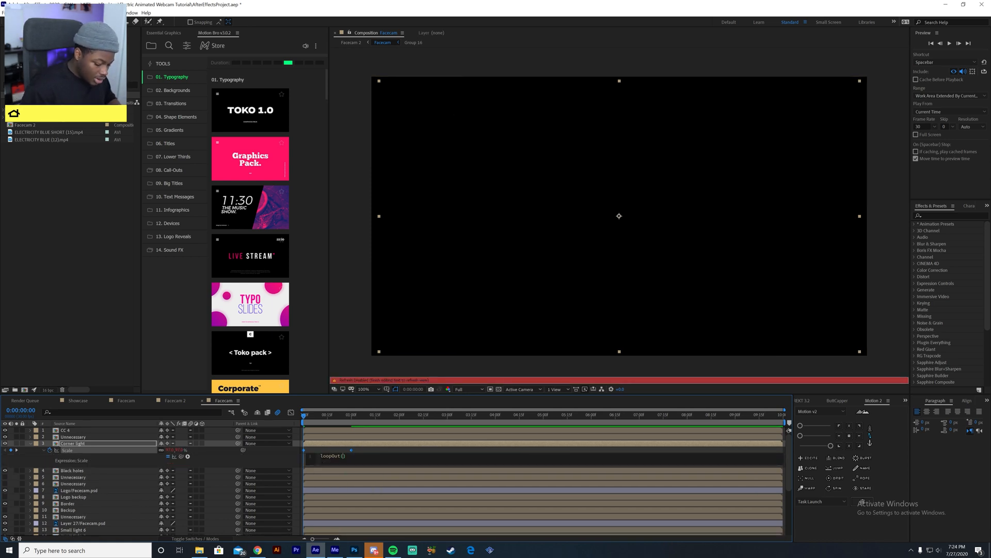
text("pingpong)
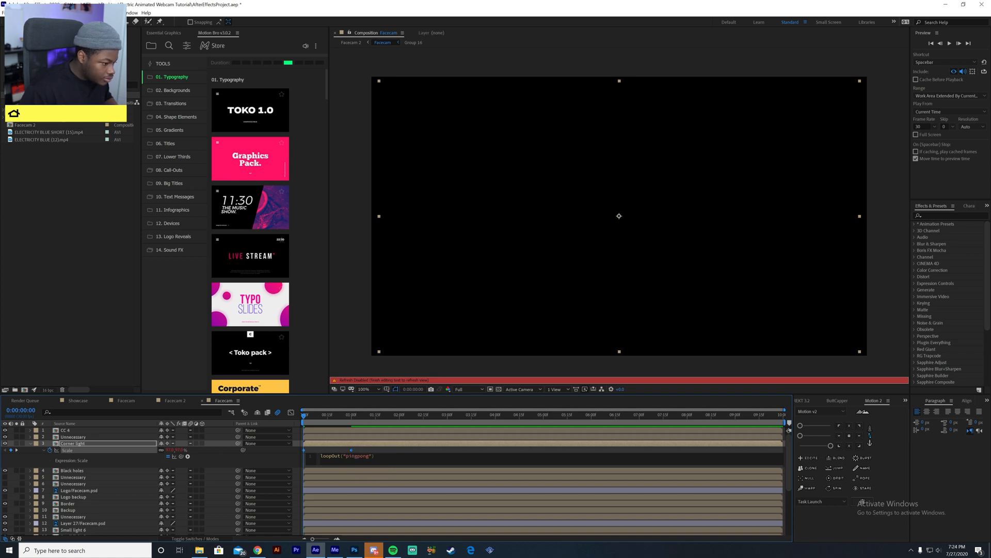
click(283, 456)
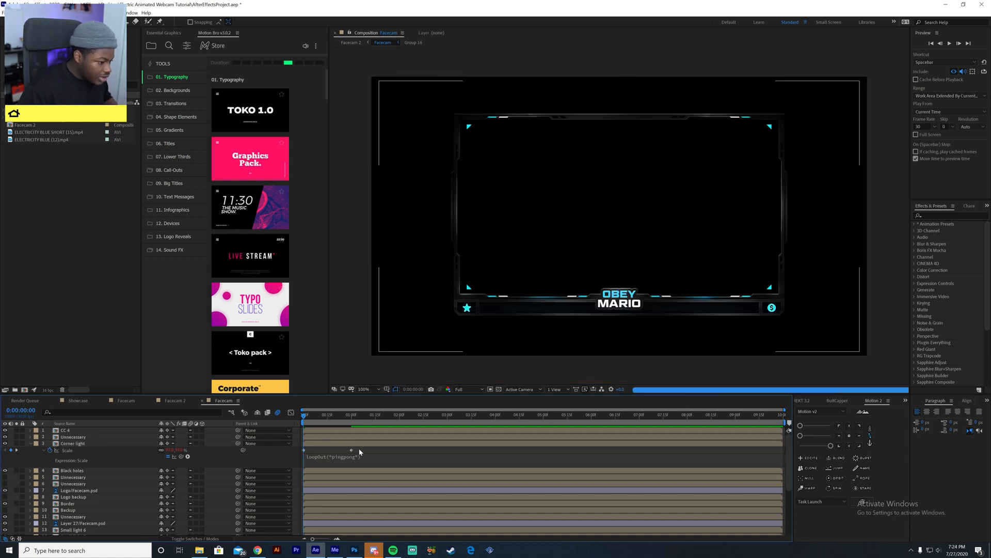
Apply Easy Ease to both of the Corner light layer's Scale keyframes and preview the looping animation
click(296, 455)
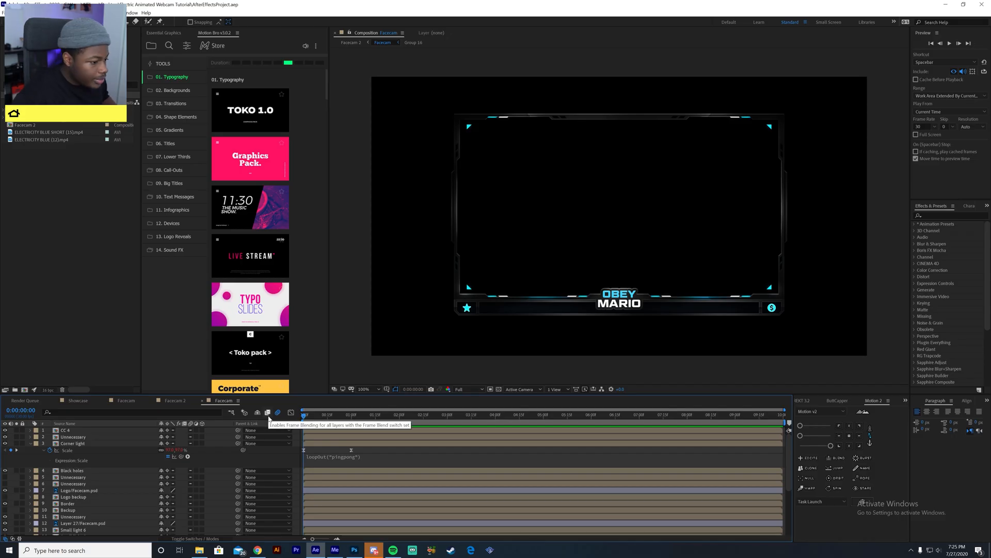
key(space)
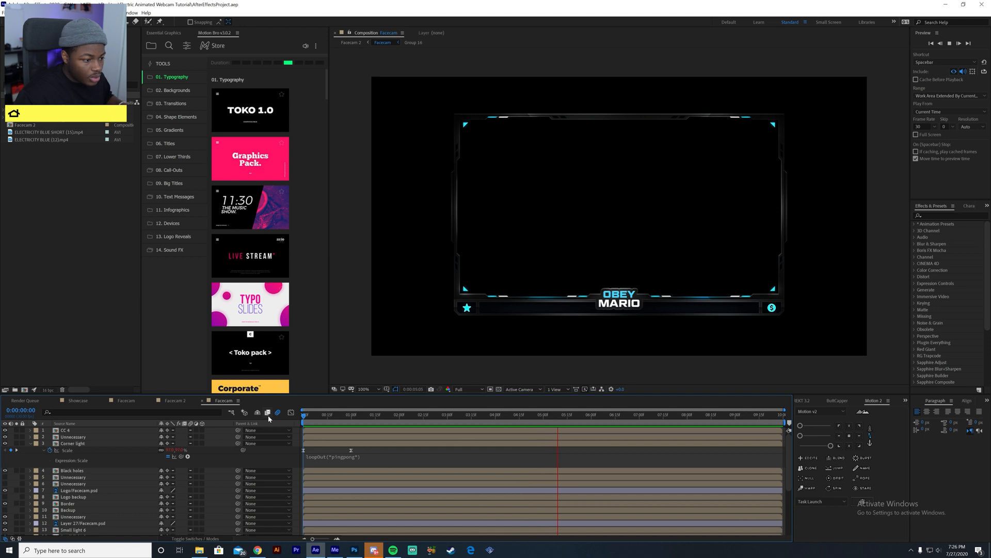
key(space)
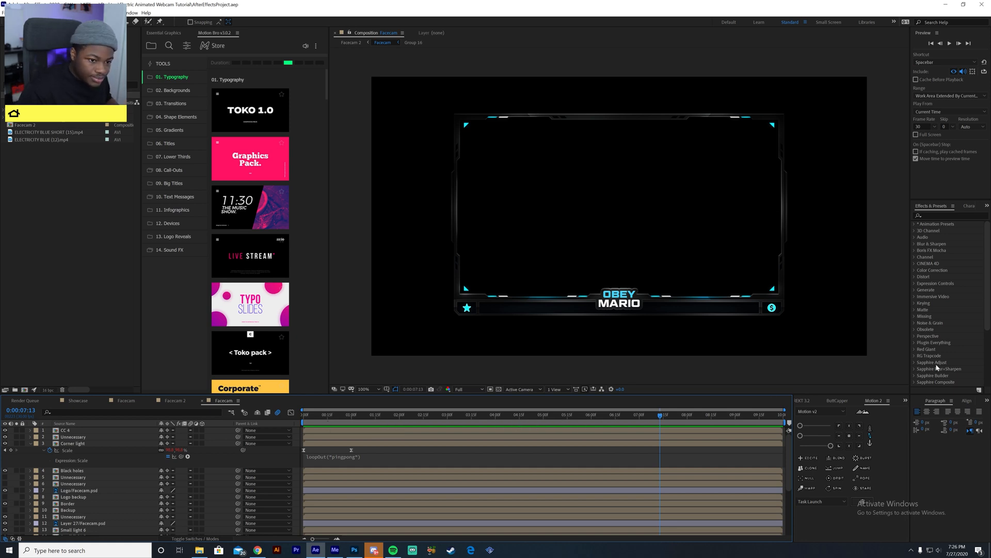
Search the effects and presets for "glow"
click(941, 214)
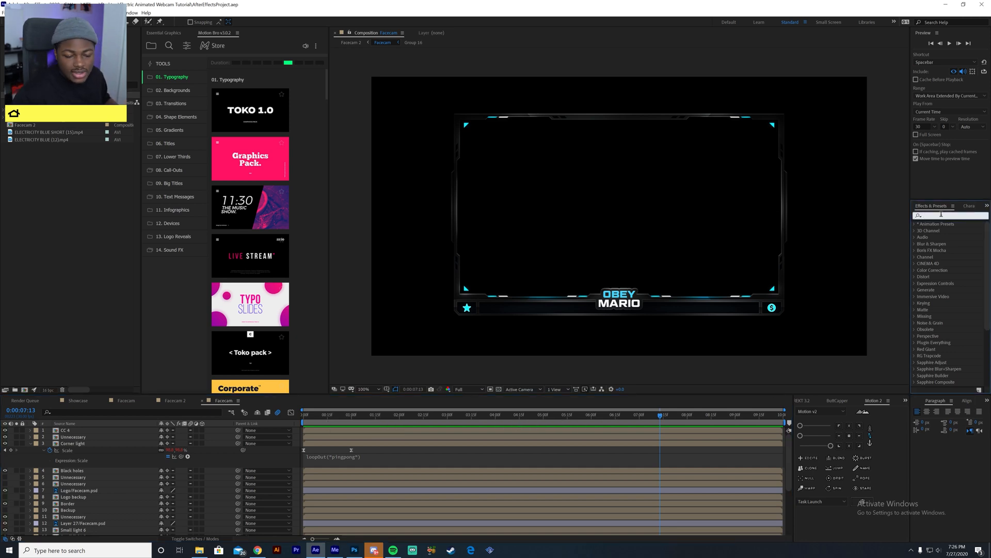
text(glow)
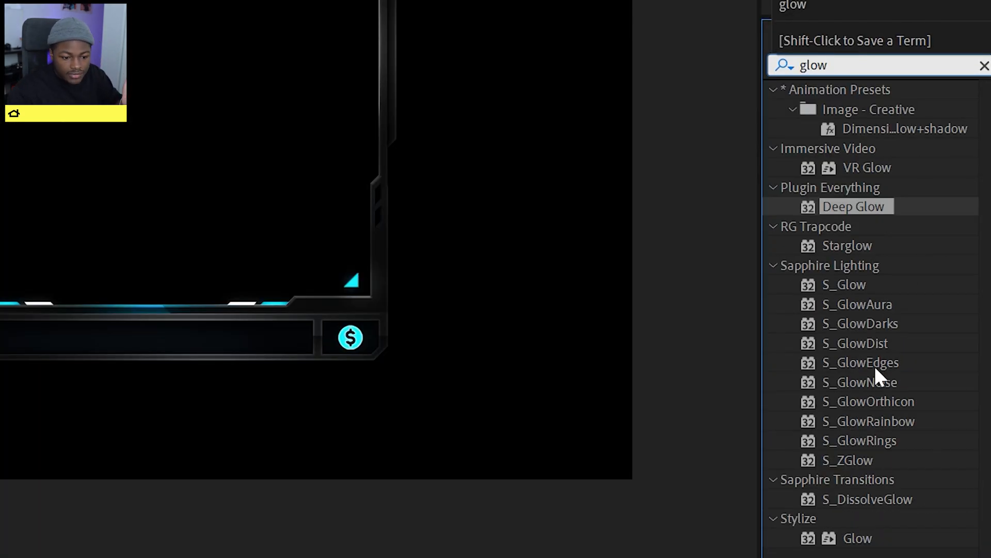
Try the Stylize Glow effect on the Corner light layer with increased radius and intensity, and delete the effect again
click(854, 531)
click(855, 535)
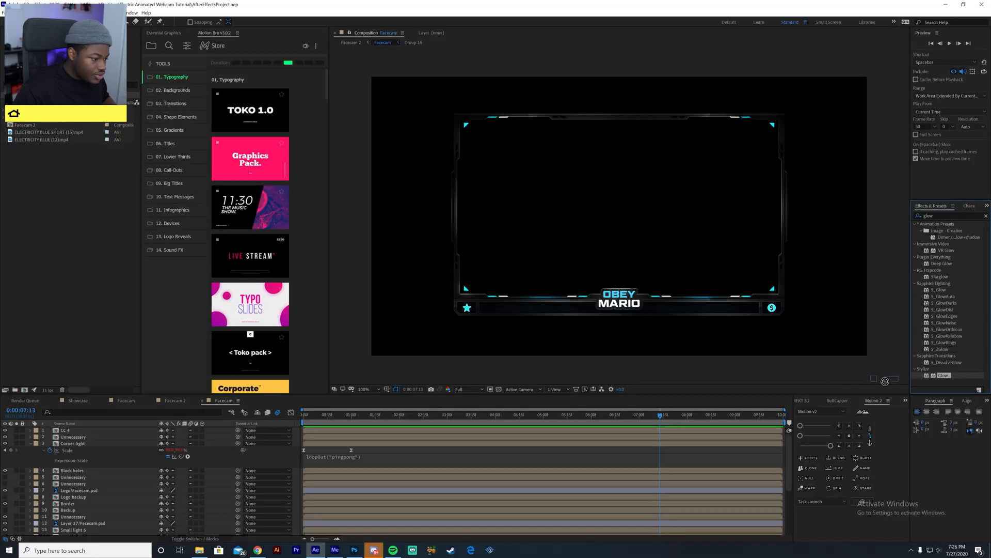
click(89, 445)
drag(89, 445, 88, 443)
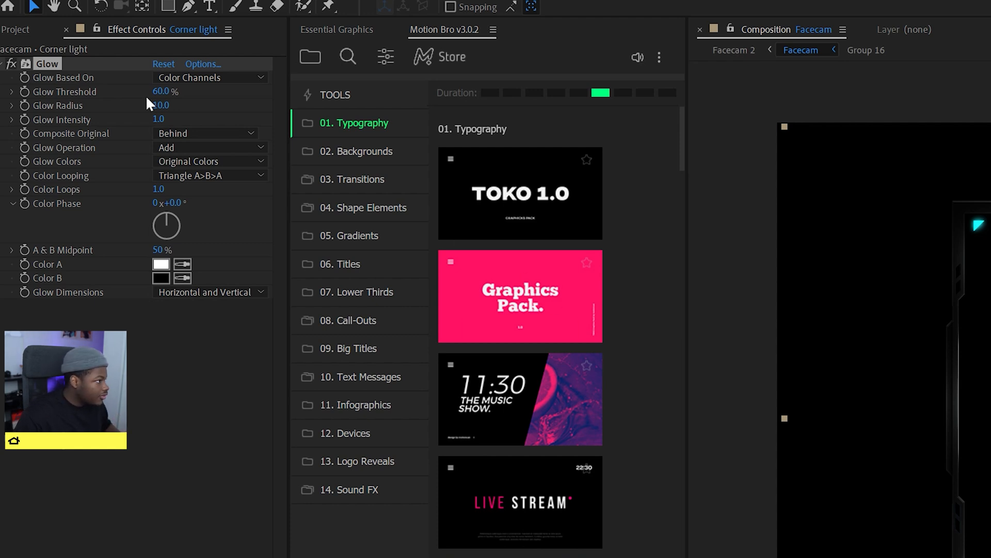
drag(160, 105, 188, 105)
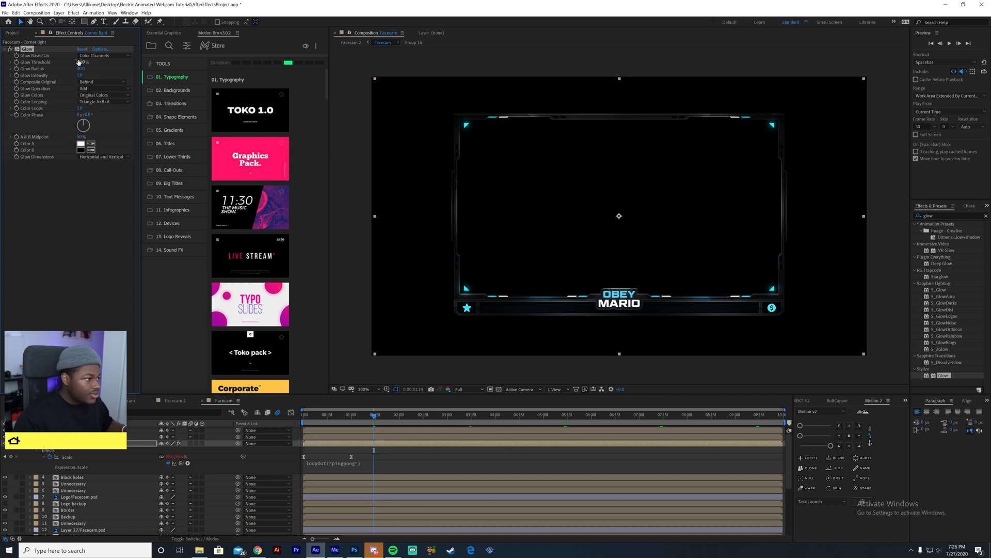
drag(80, 76, 87, 76)
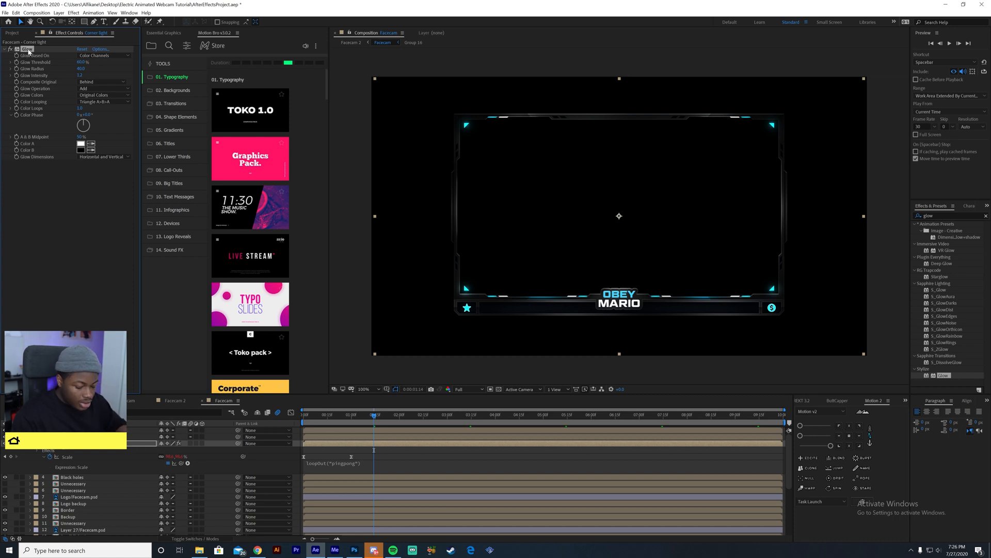
key(Delete)
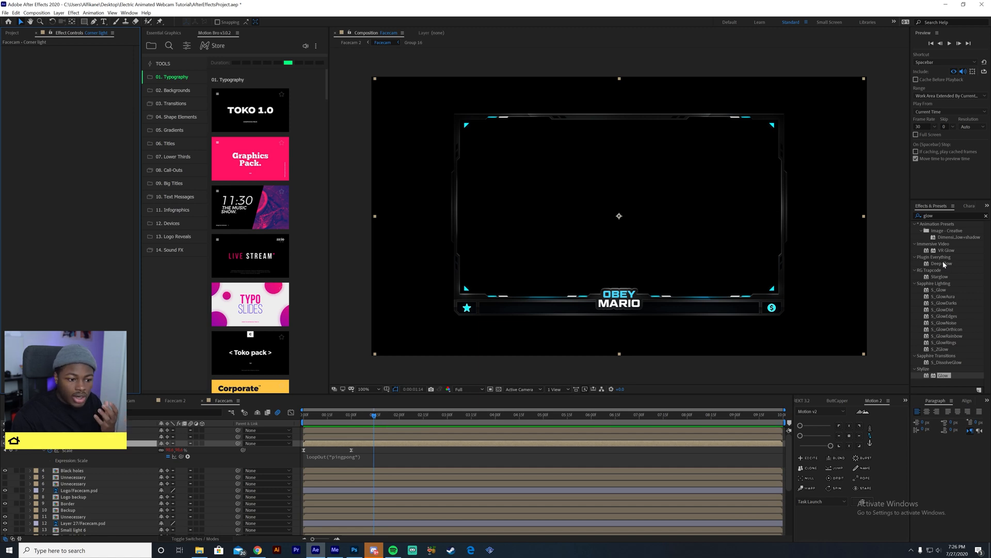
Apply the Deep Glow effect to the Corner light layer and enable its Unmult option
click(945, 264)
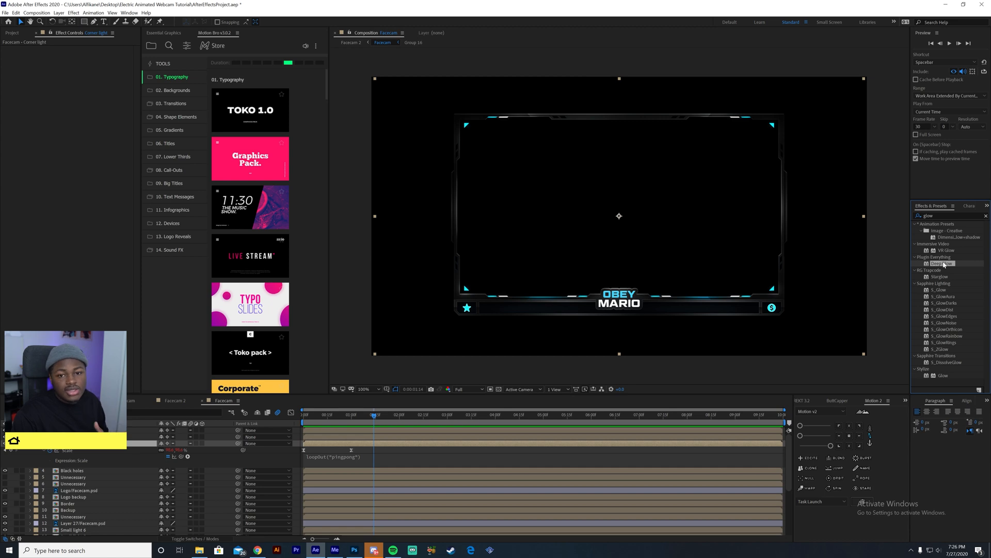
drag(944, 264, 337, 440)
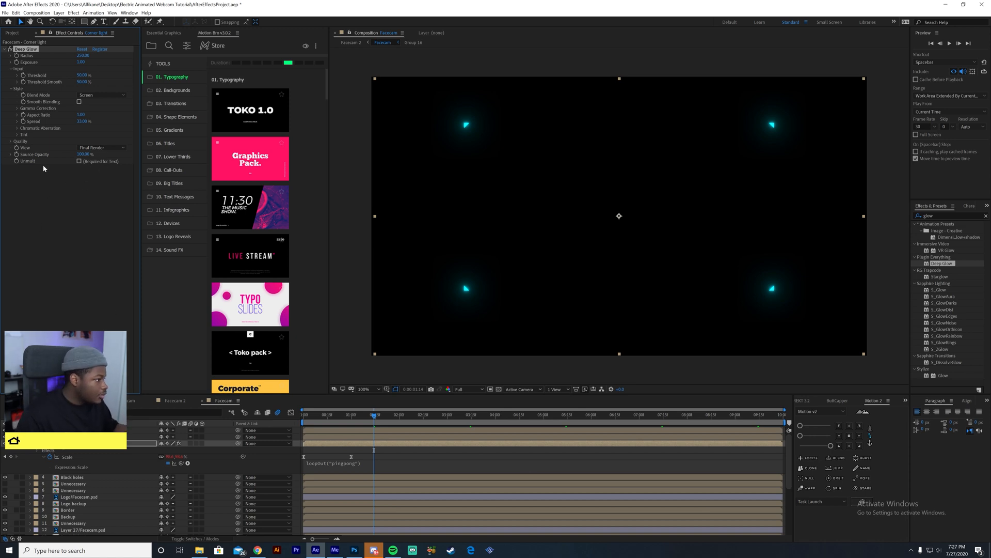
click(79, 162)
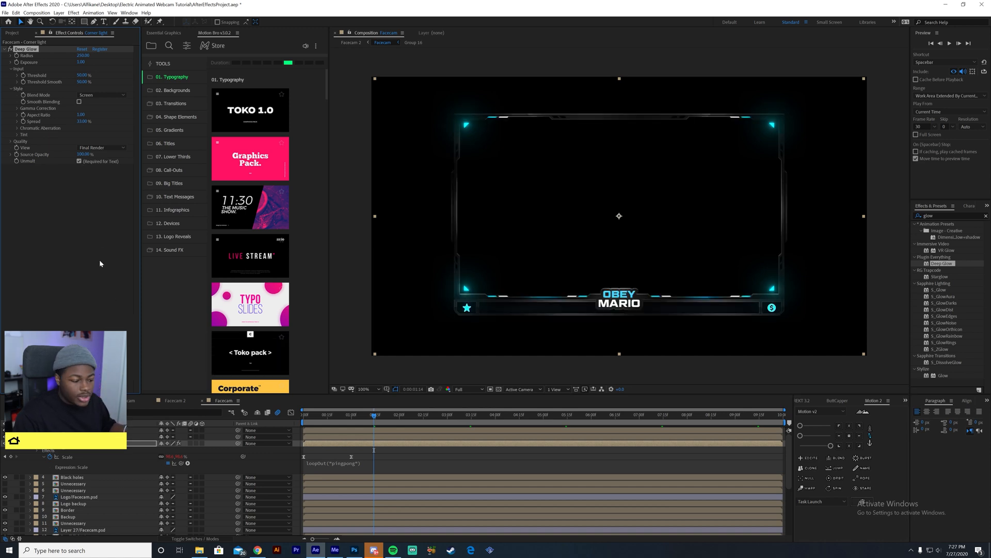
Animate the Corner light's Deep Glow Exposure with a keyframe near the composition's start and a value of 0 at 0:00:01:00
drag(349, 416, 291, 424)
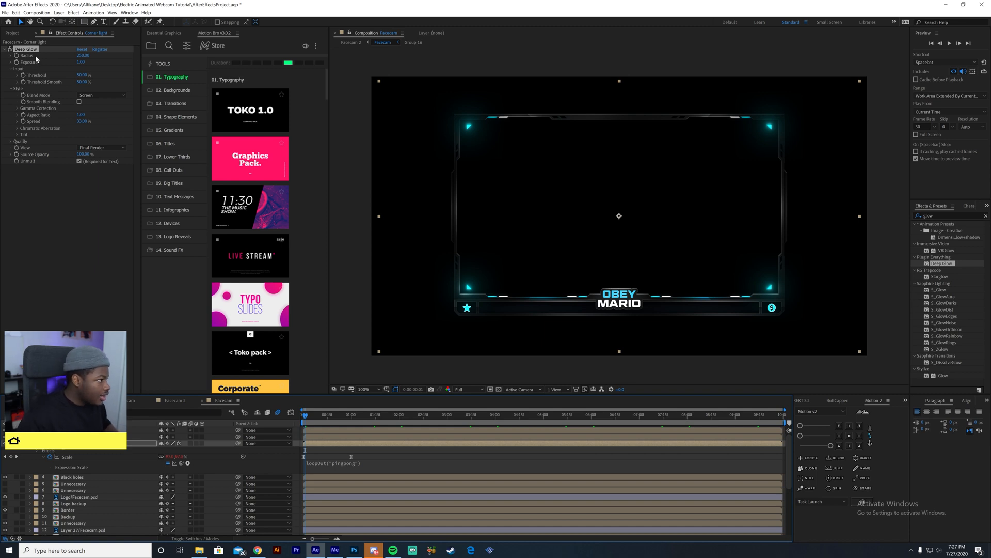
click(17, 62)
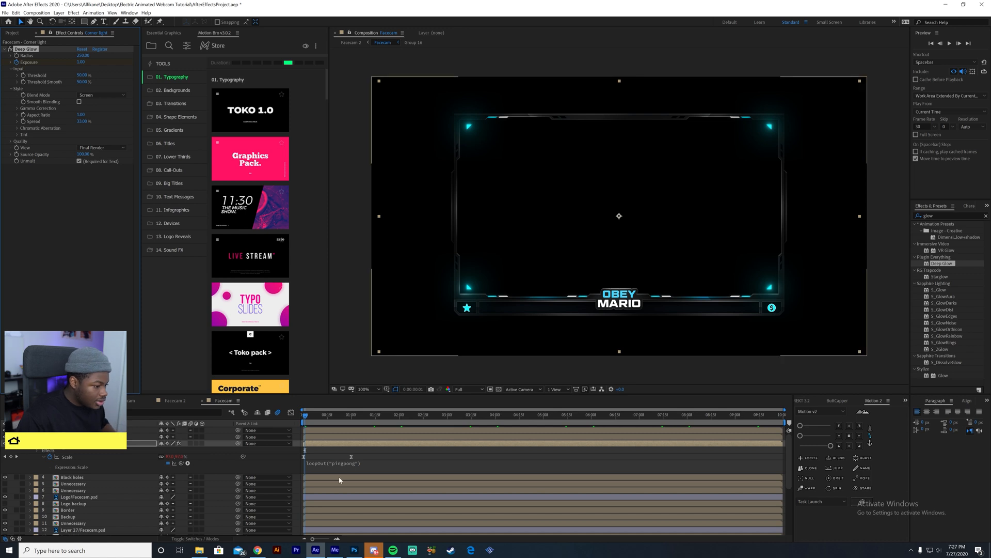
click(351, 422)
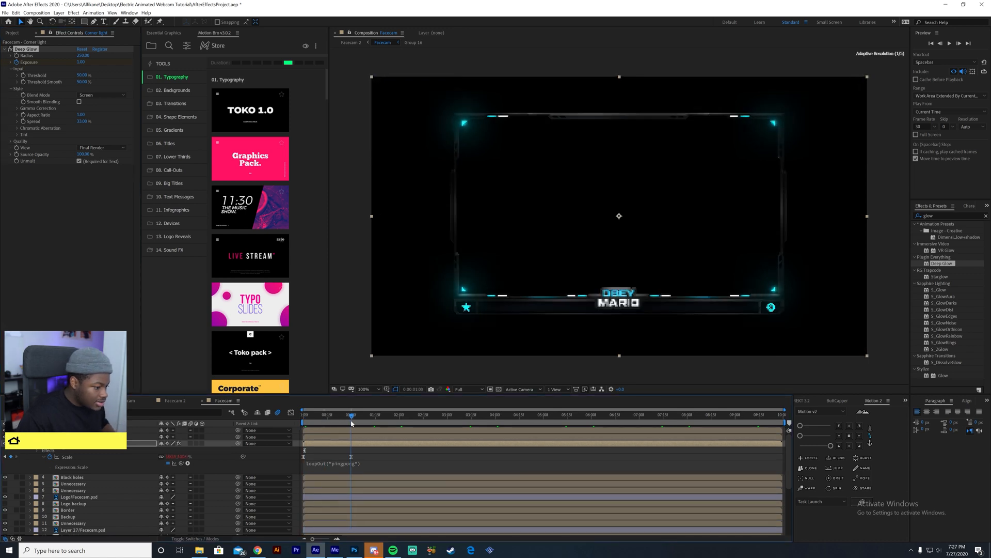
click(81, 62)
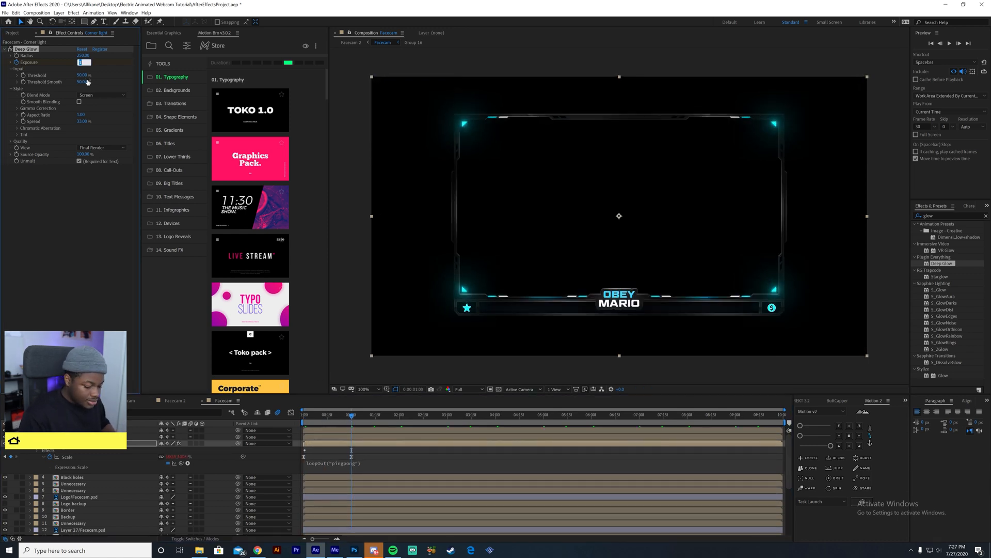
text(0)
key(Return)
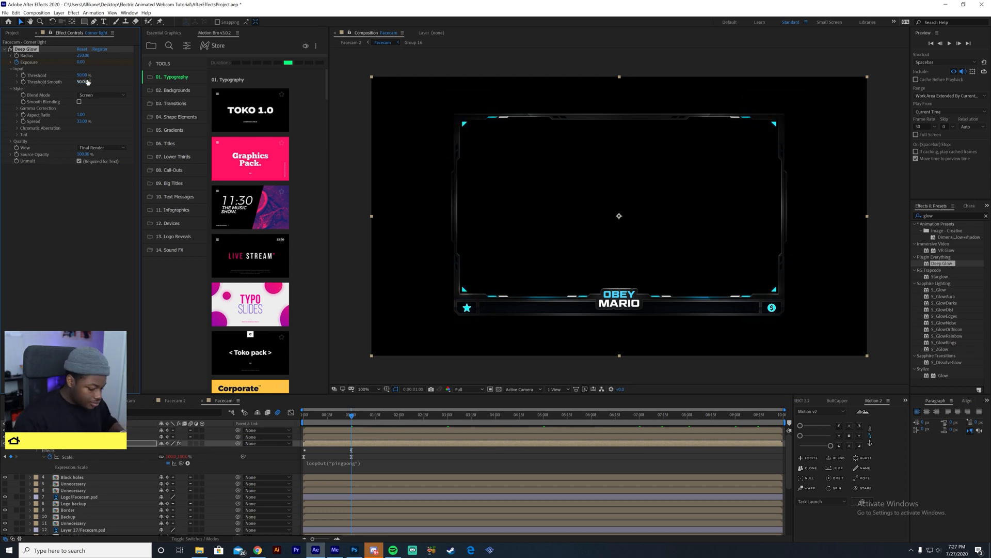
Reveal the Corner light layer's keyframed properties, then ease its two Exposure keyframes and reverse them in time
key(u)
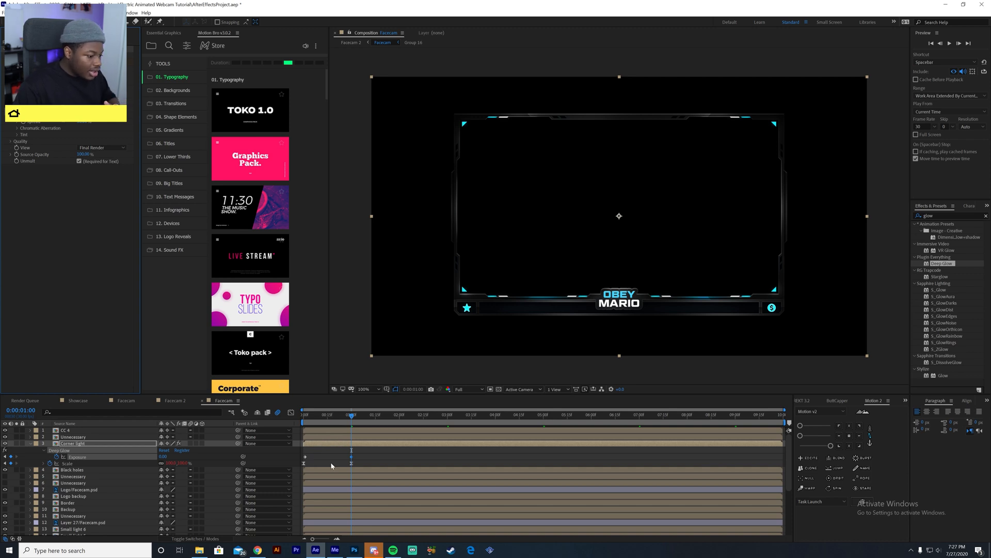
click(305, 457)
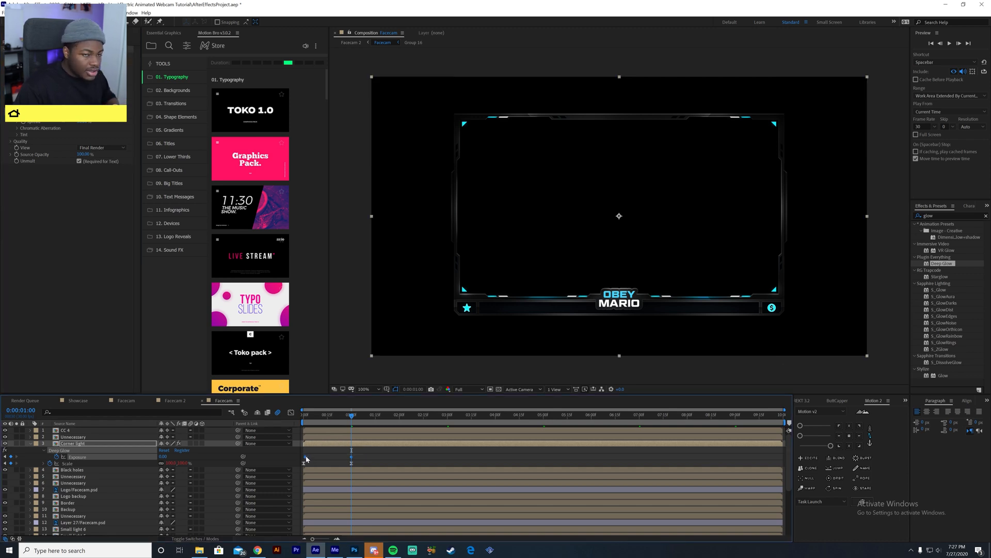
right_click(305, 457)
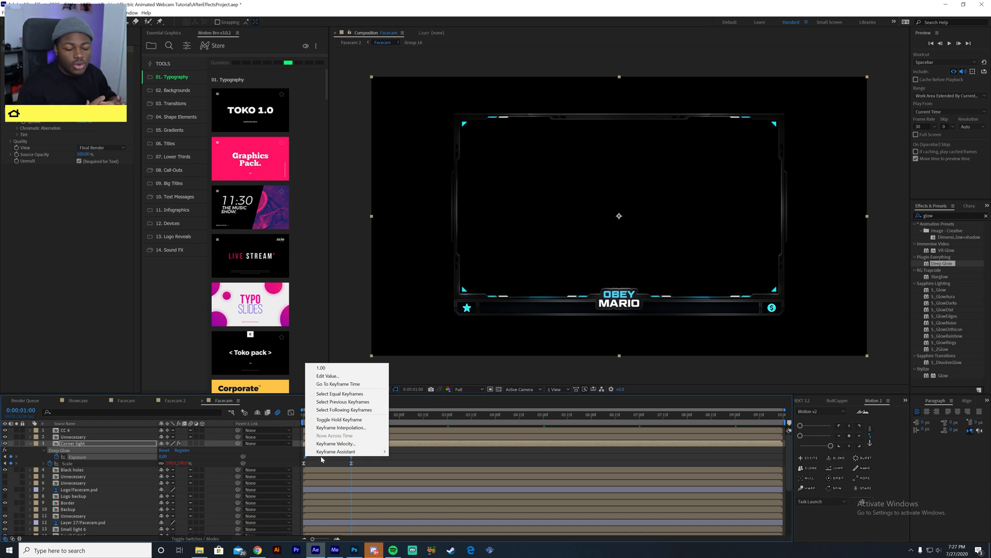
mouse_move(324, 452)
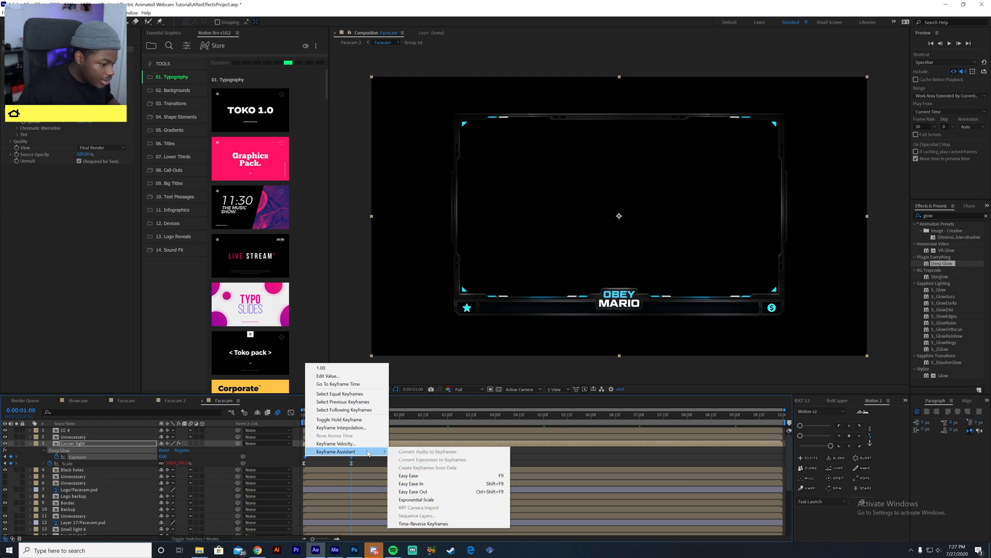
click(428, 491)
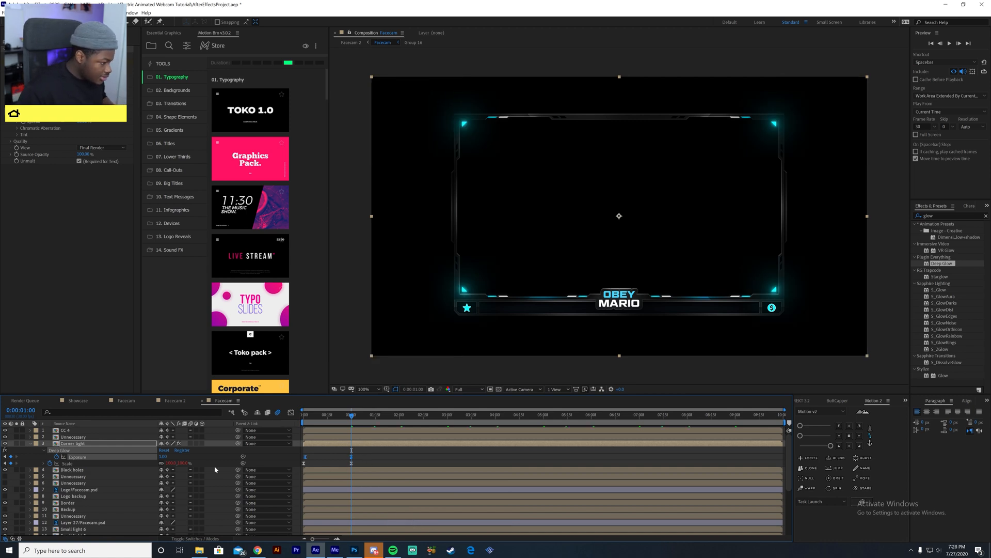
Add the expression loopOut("pingpong") to the Corner light's Deep Glow Exposure and preview the animation
alt+click(57, 457)
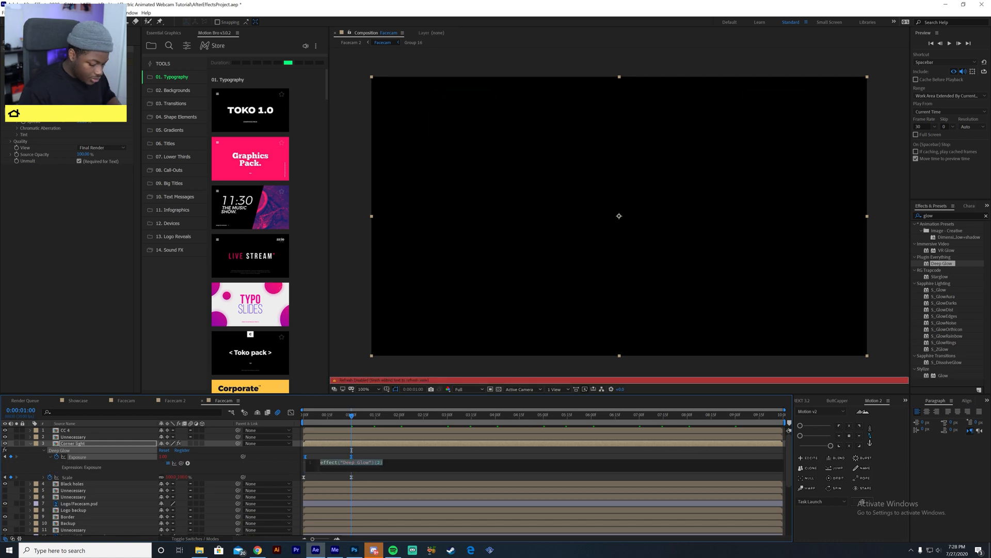
text(loop)
key(Down)
key(Down)
key(Return)
text("pingpong)
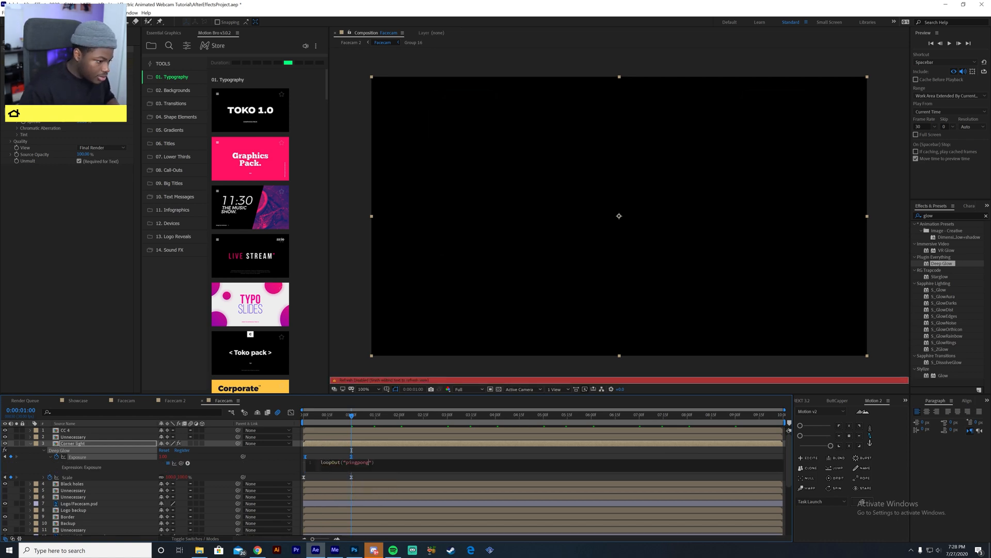
click(293, 461)
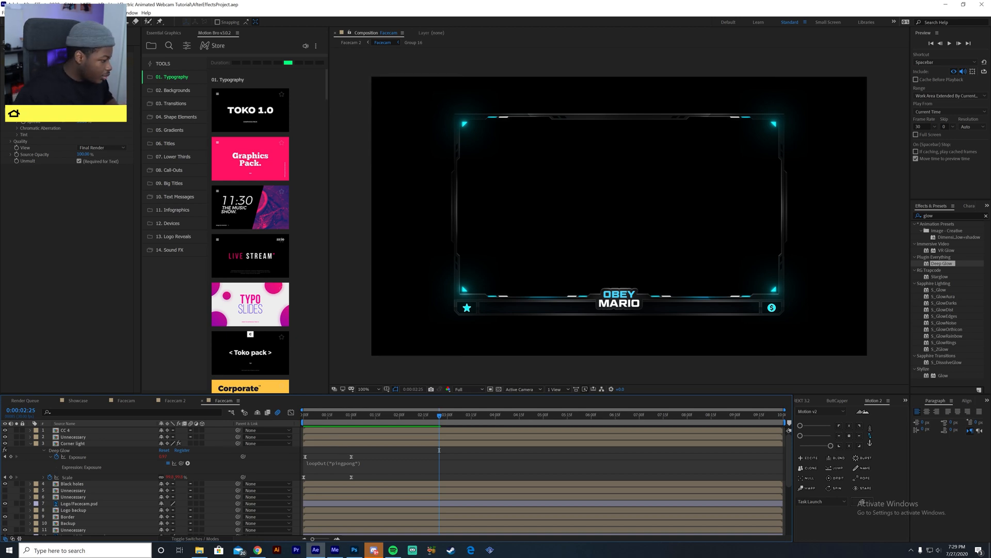
Open the Icons precomposition from the Facecam layers and set the current time to 0:00:00:00
scroll(80, 502, down, 2)
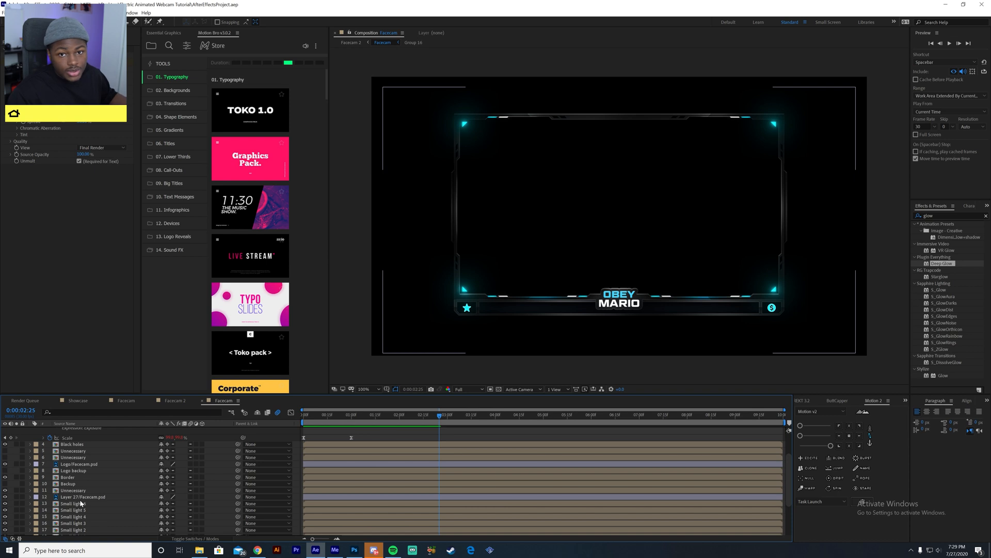
scroll(80, 502, down, 3)
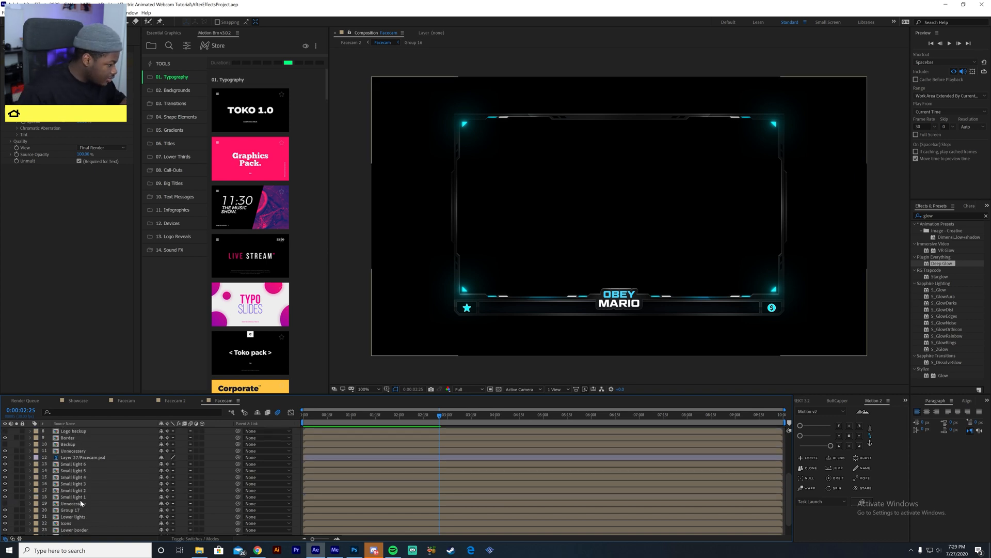
click(69, 506)
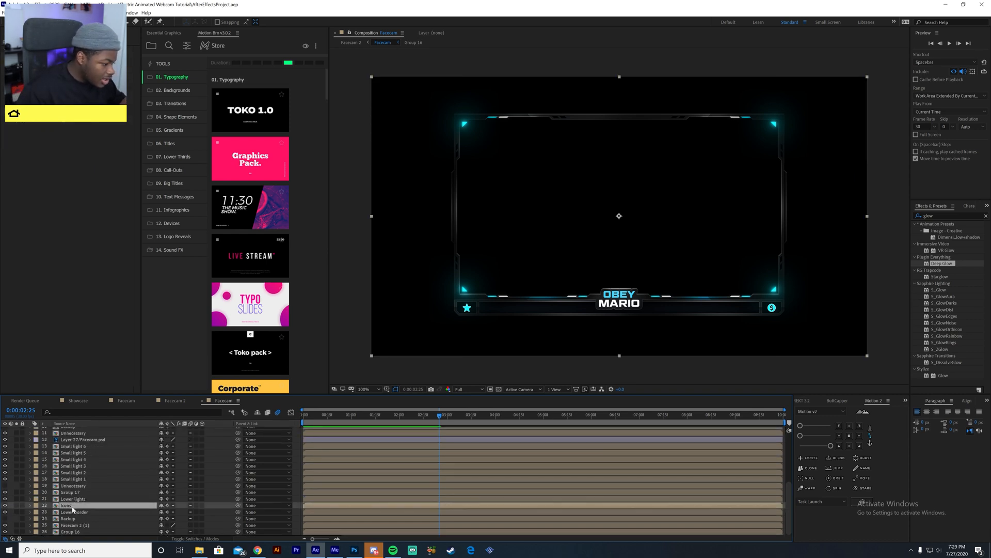
double_click(71, 506)
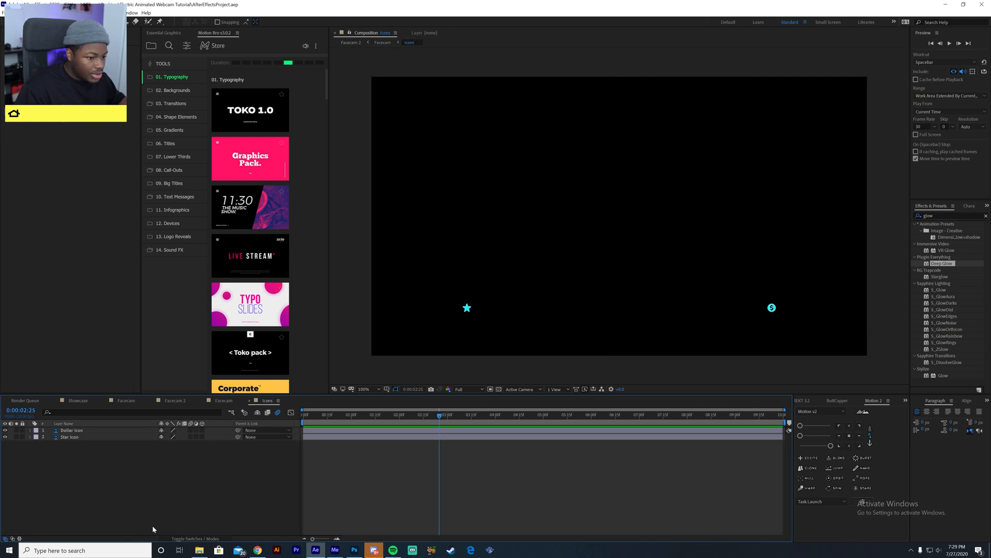
drag(356, 421, 298, 427)
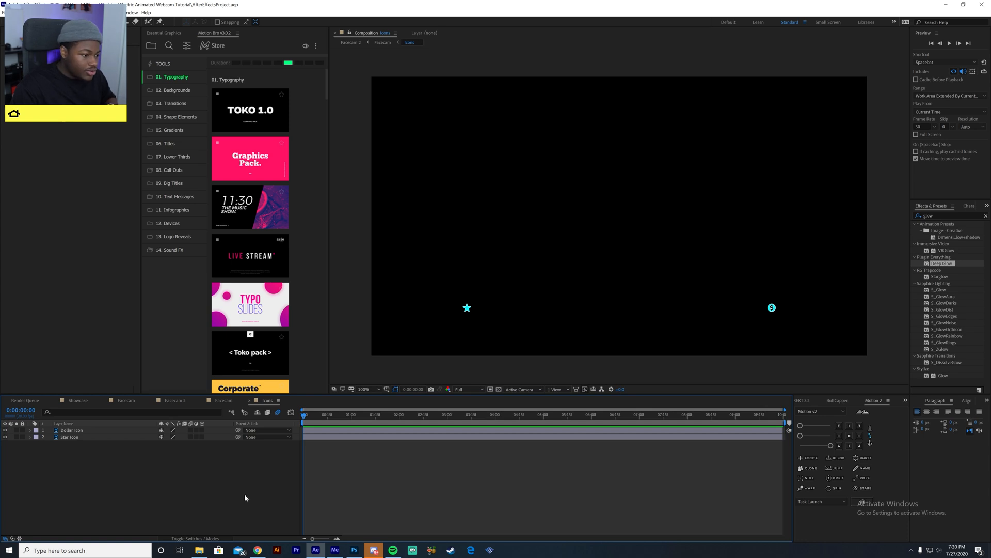
Move the anchor points of the Star Icon and Dollar Icon layers to the centres of their own icons
click(3, 438)
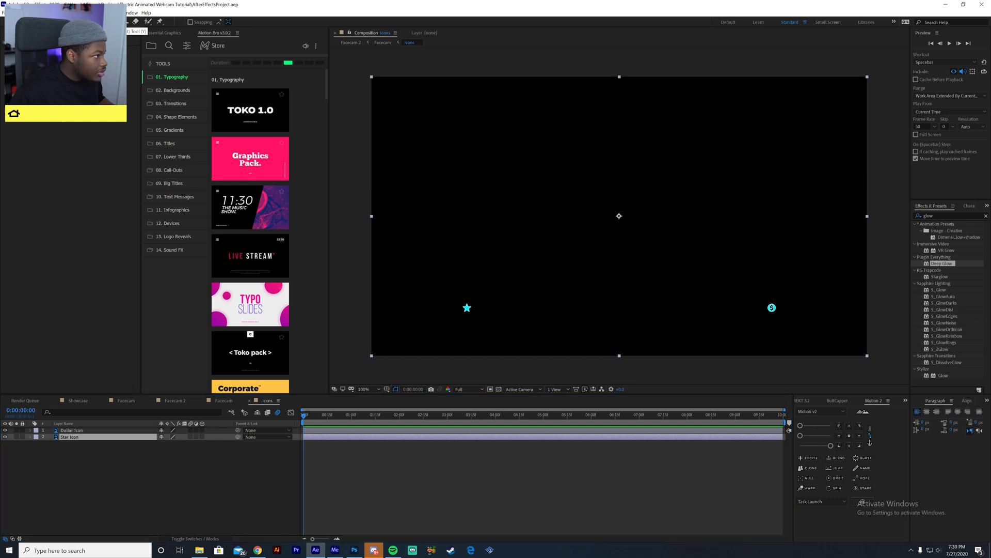
drag(622, 220, 467, 310)
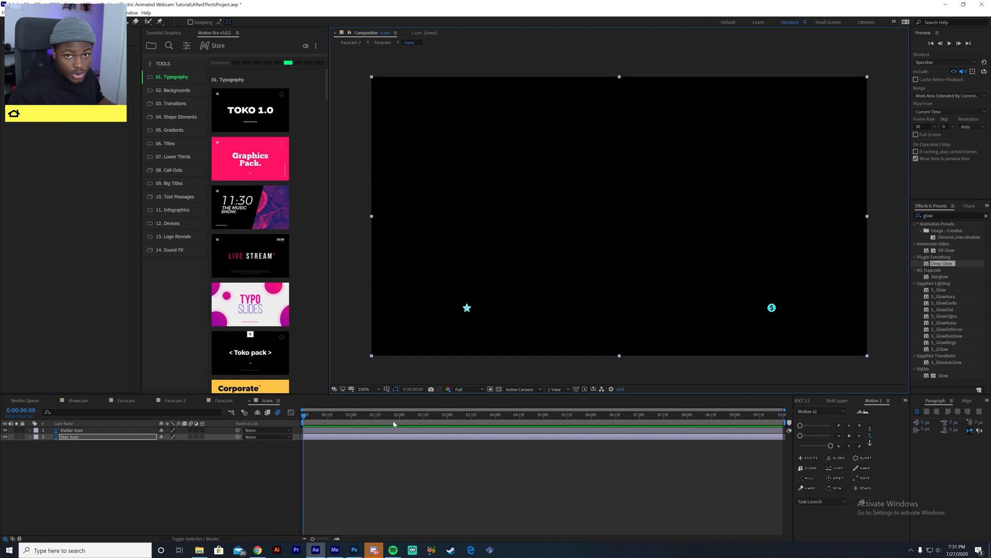
click(369, 430)
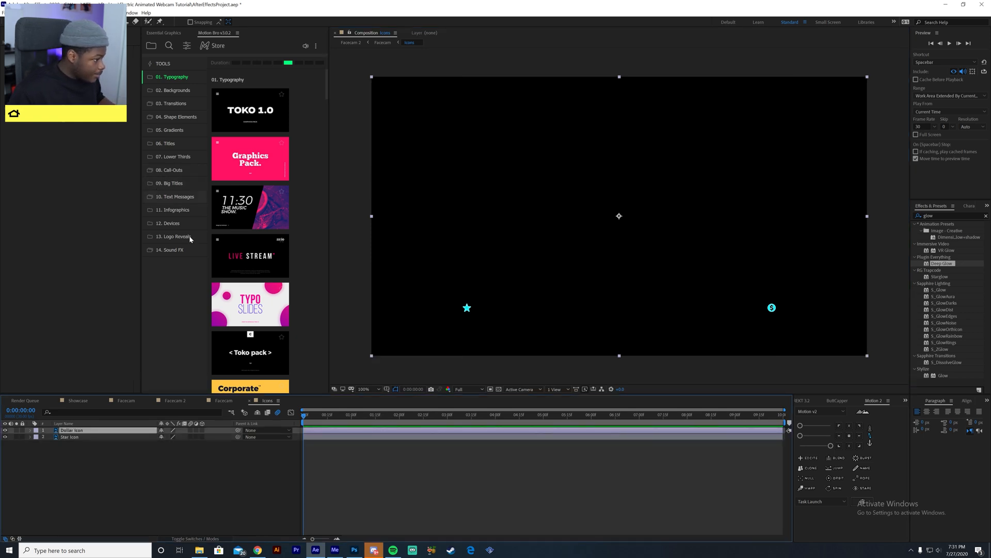
click(619, 216)
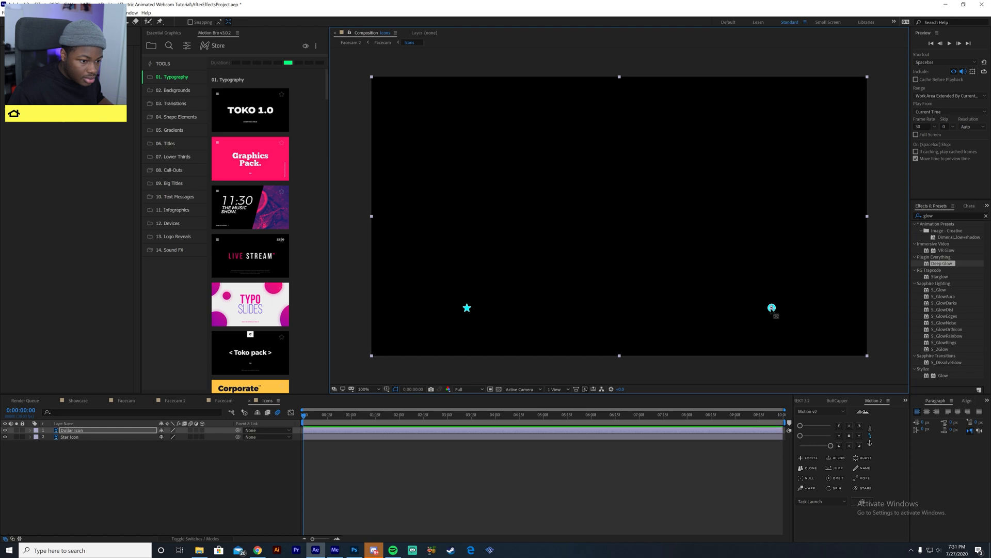
click(170, 495)
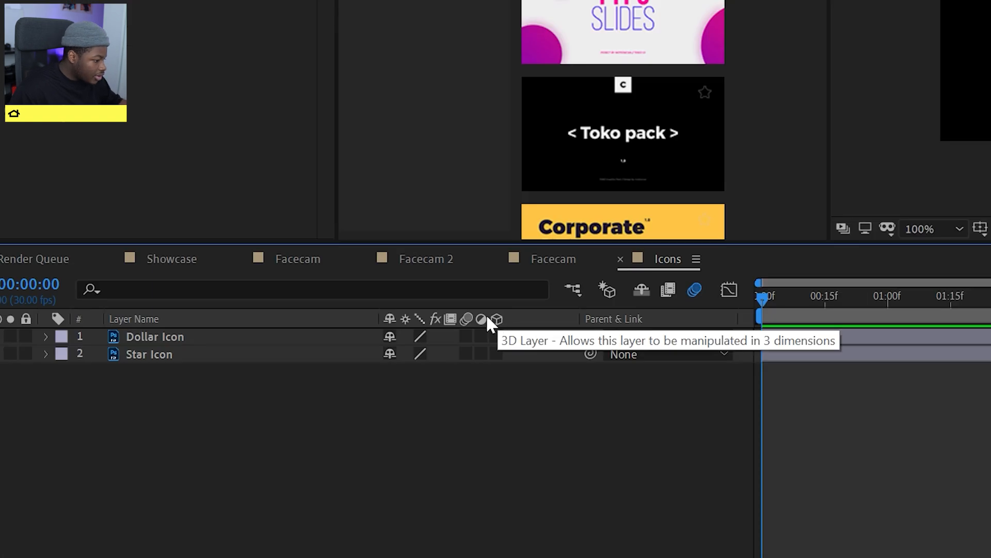
Make the Dollar Icon and Star Icon layers 3D and reveal the rotation properties of both
click(497, 354)
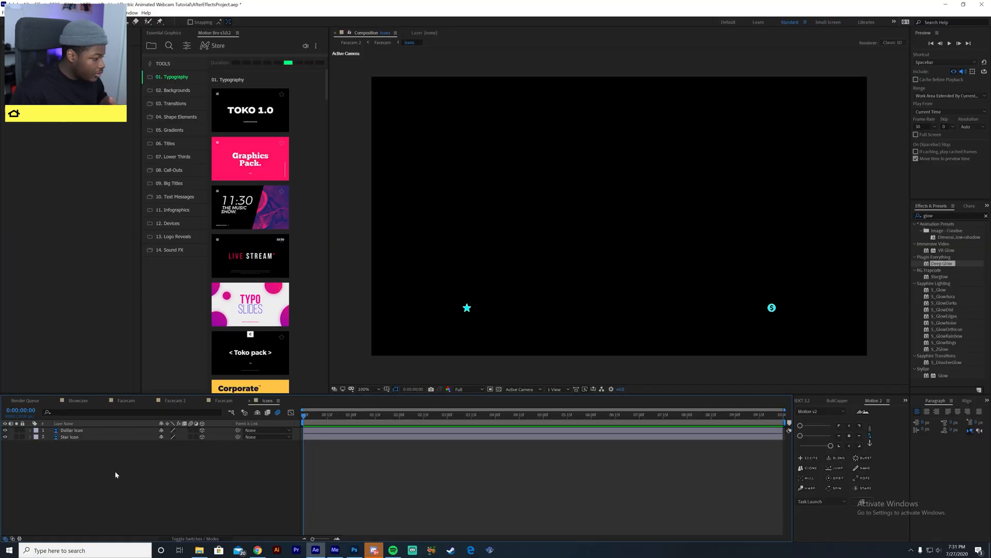
key(ctrl+a)
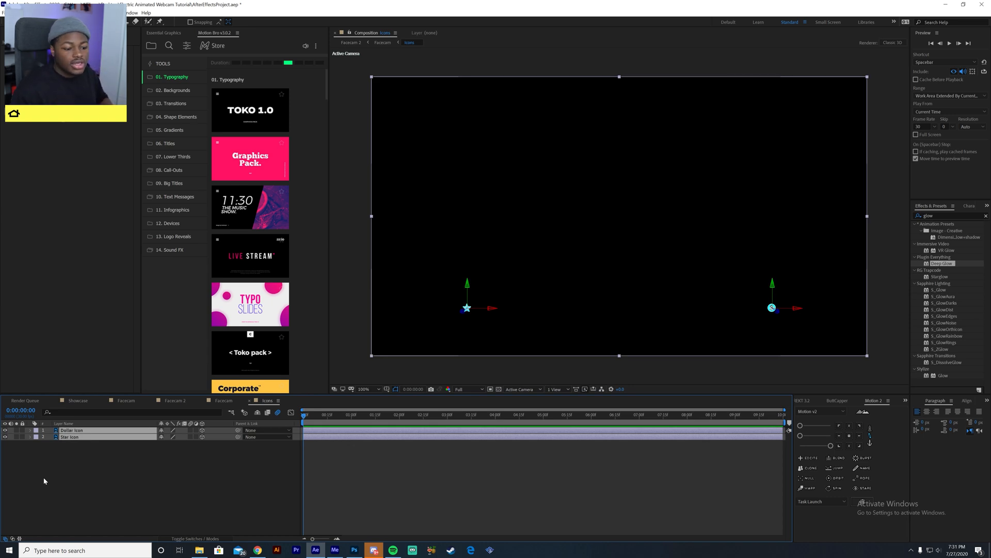
key(r)
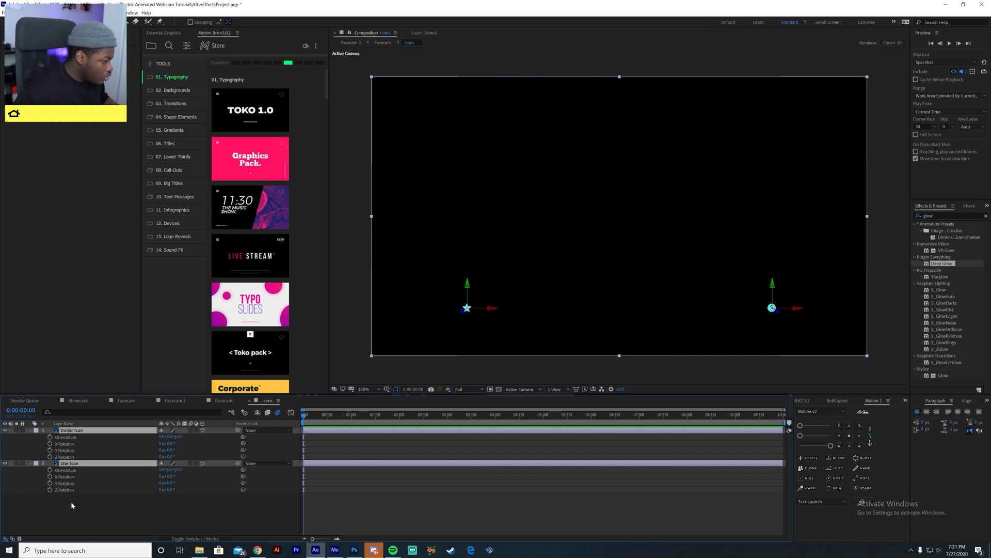
click(71, 505)
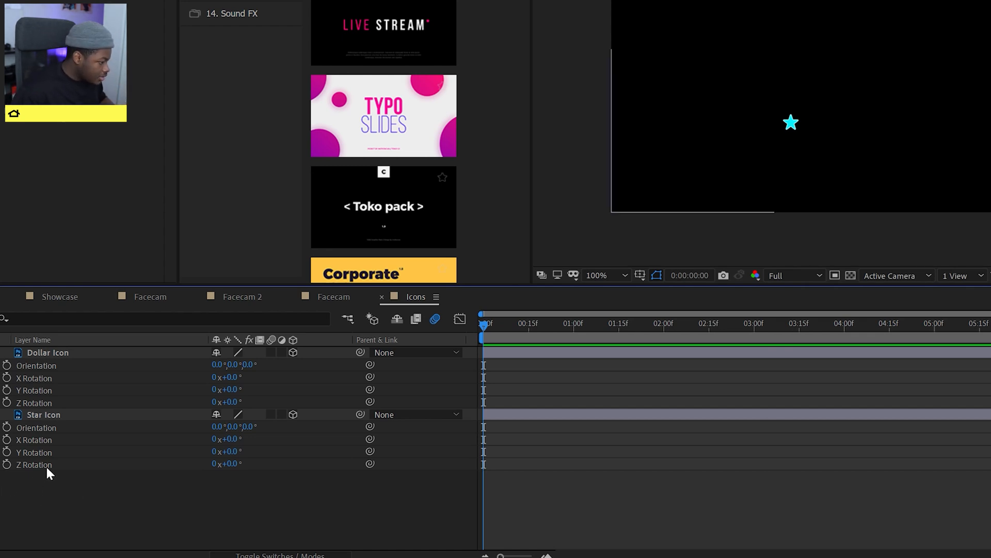
Set Y Rotation keyframes on the Star Icon and Dollar Icon layers at 0:00:04:15
click(43, 451)
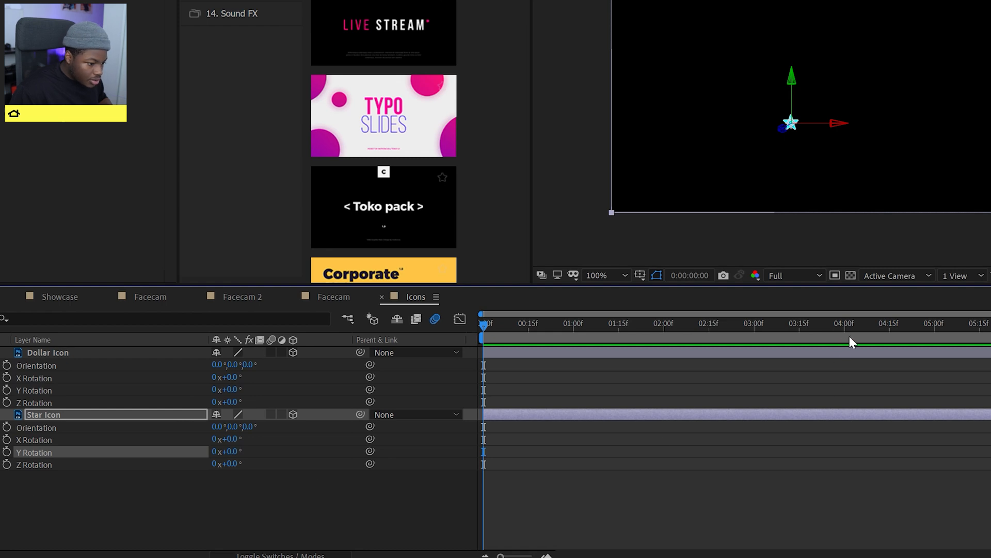
click(891, 334)
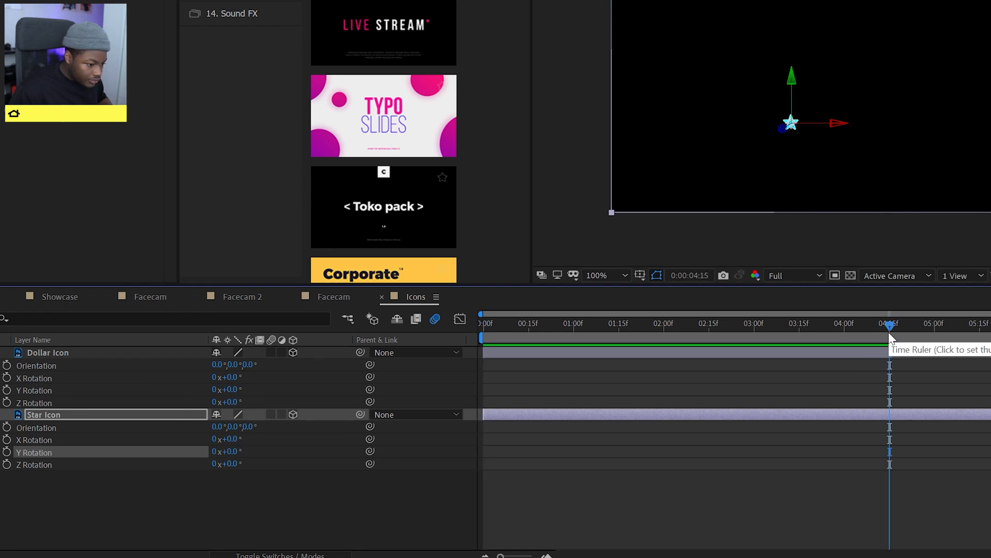
click(7, 452)
click(31, 391)
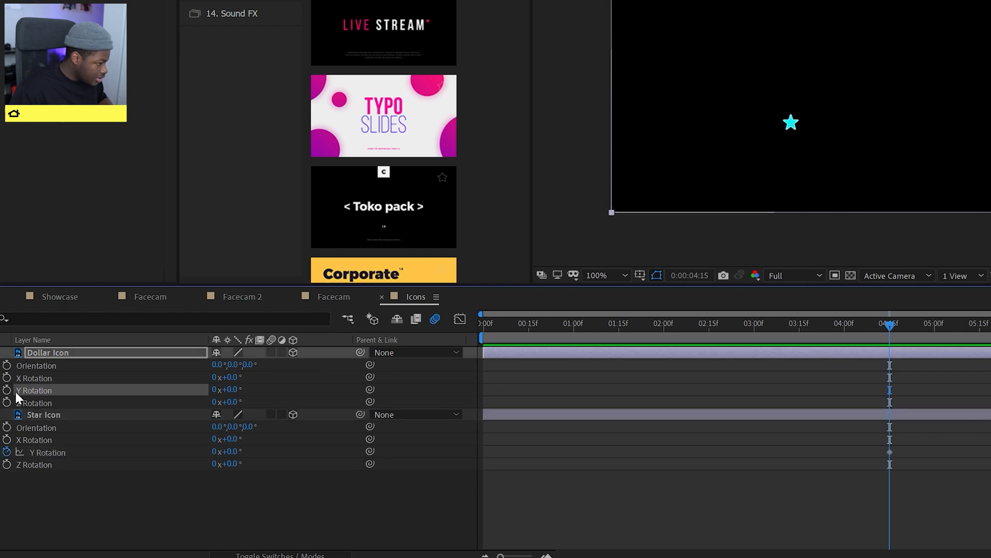
click(7, 389)
click(745, 498)
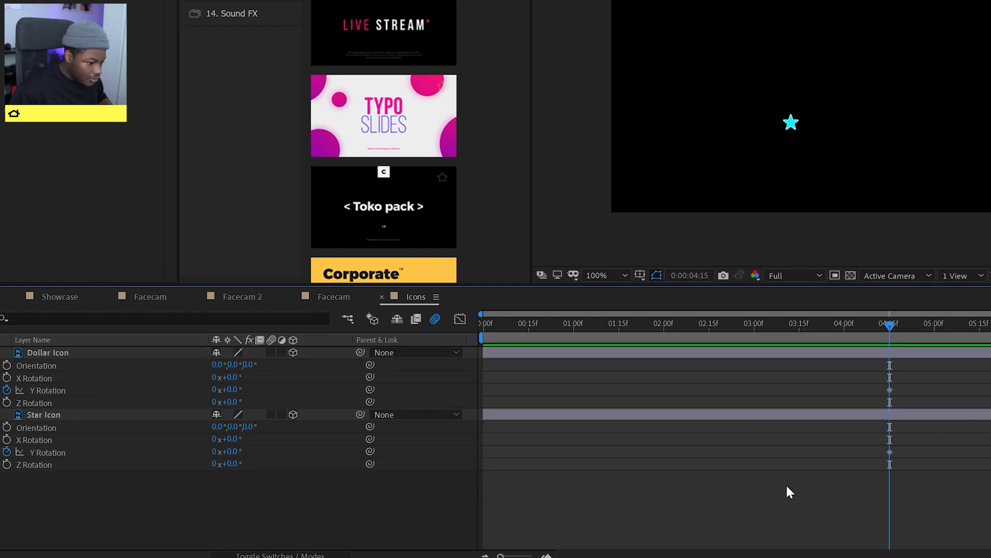
Set the Star Icon's Y Rotation to 1 full revolution at 0:00:05:15
click(981, 343)
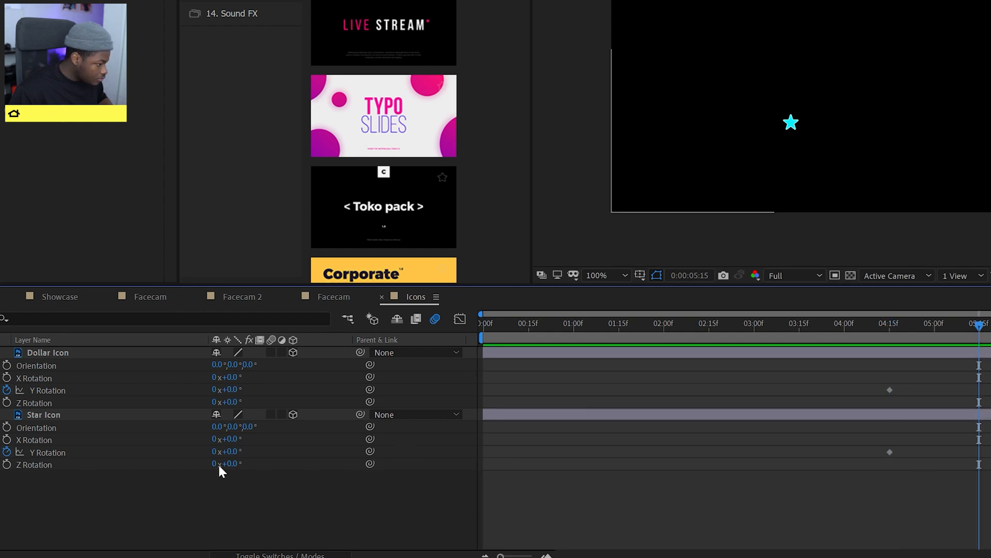
click(123, 418)
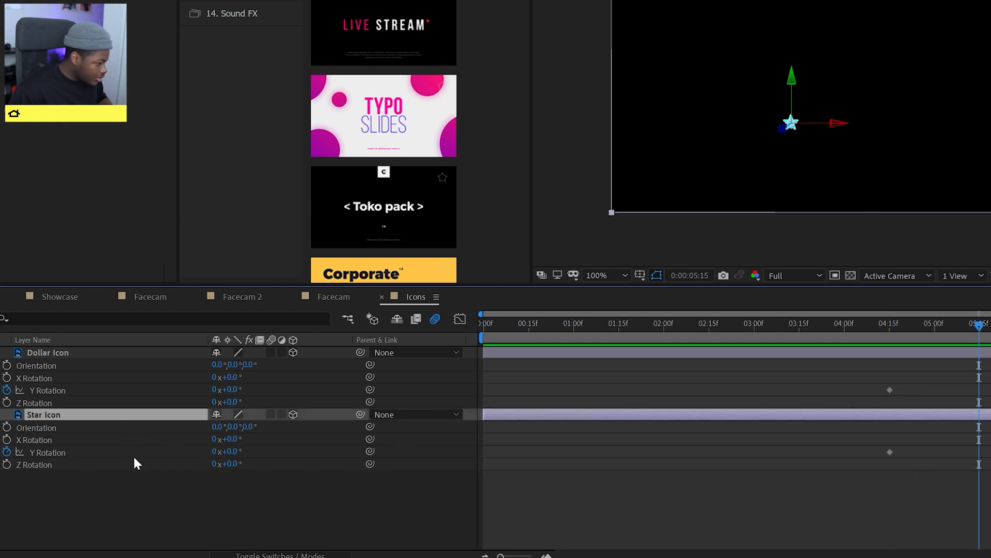
click(215, 453)
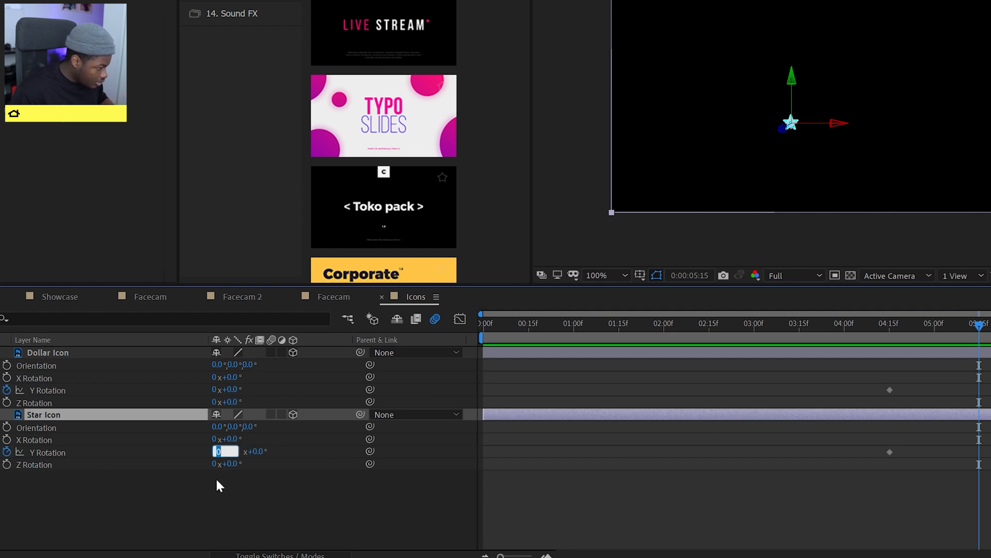
text(1)
click(215, 491)
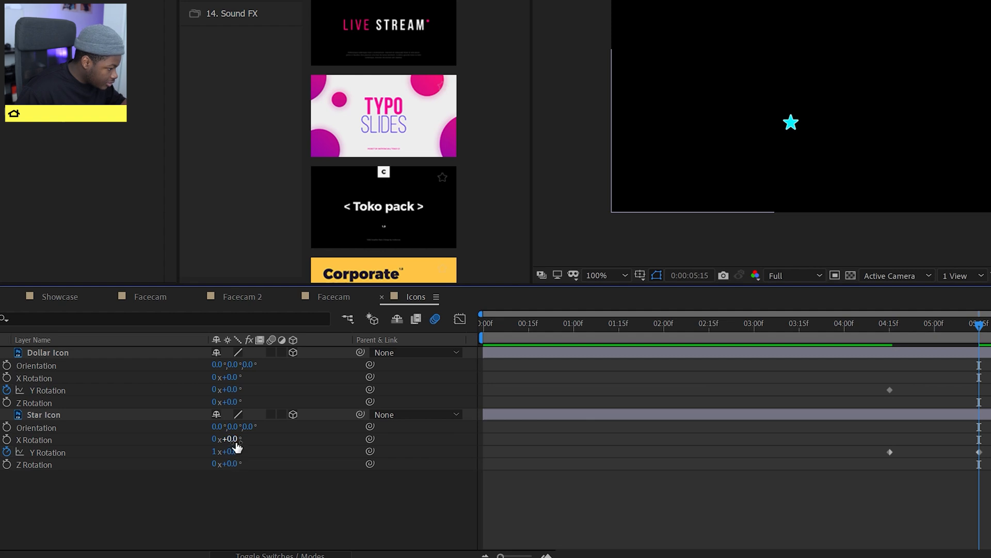
drag(233, 439, 508, 458)
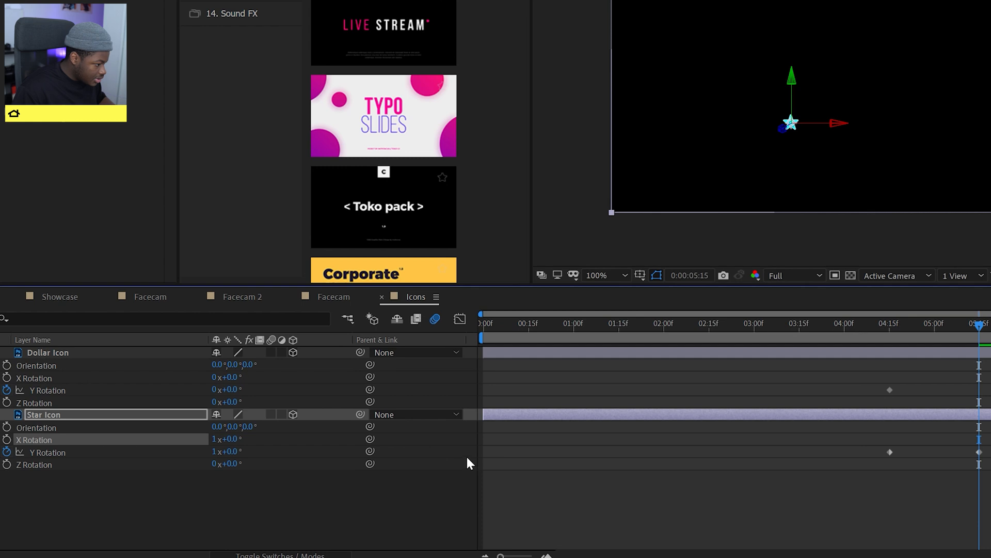
click(213, 438)
text(0)
key(Return)
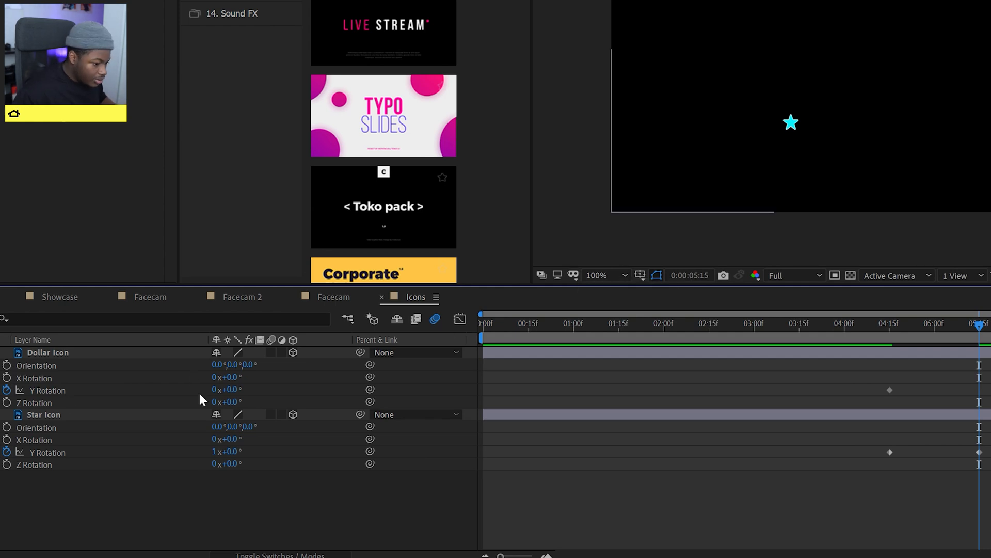
Set the Dollar Icon's Y Rotation to -1 full revolution at 0:00:05:15
click(884, 351)
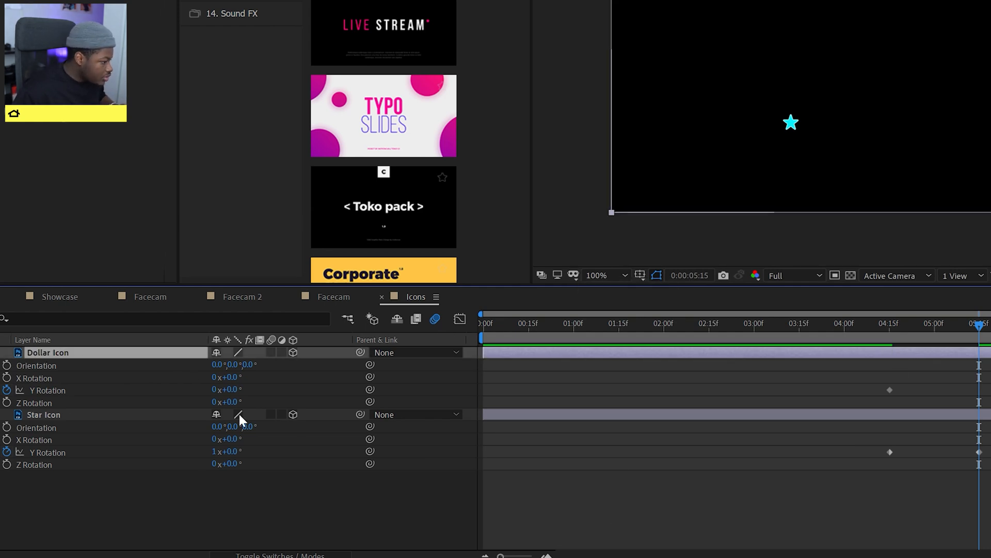
click(216, 392)
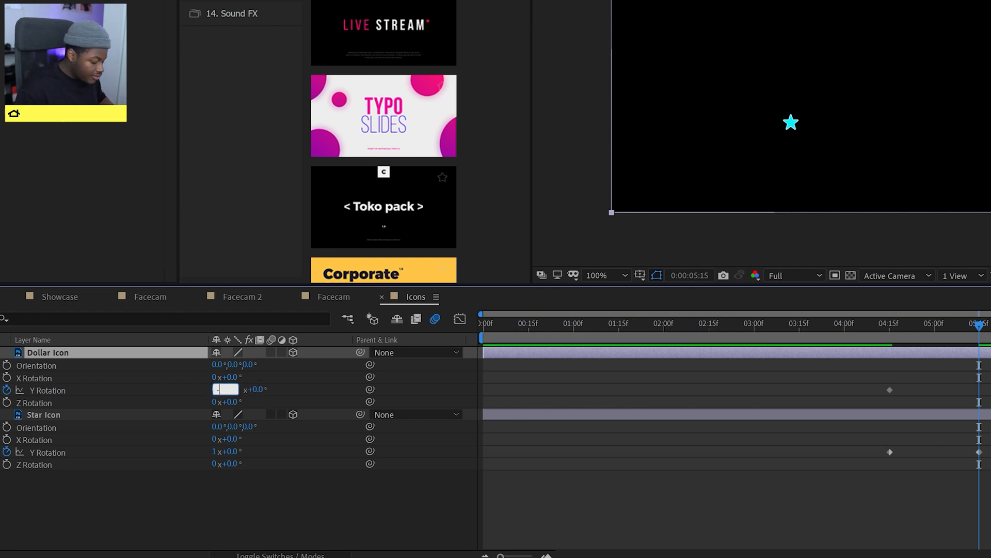
text(-1)
key(Return)
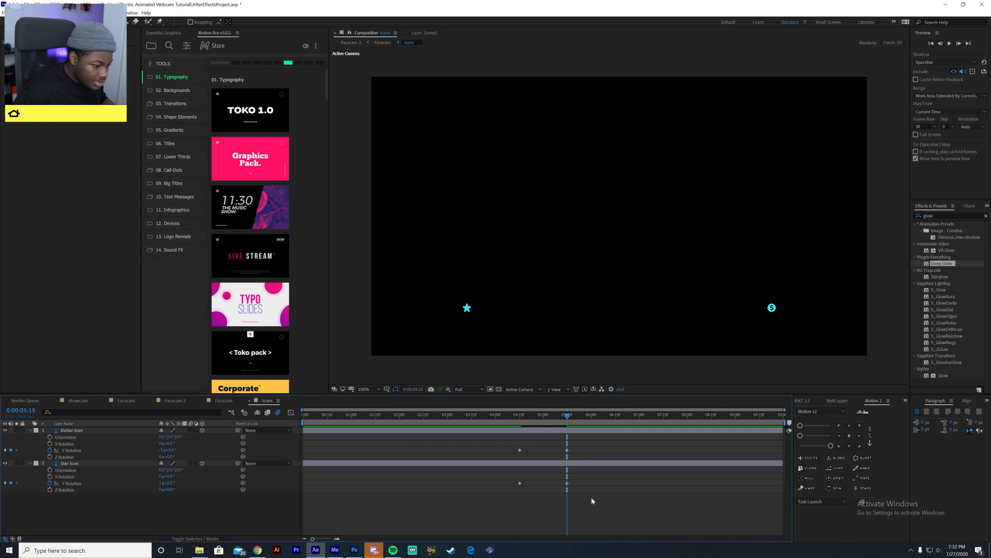
Apply Easy Ease to all Y Rotation keyframes of the Dollar Icon and Star Icon layers, and preview the spin from about 0:00:04:15
drag(592, 500, 513, 444)
key(F9)
click(494, 446)
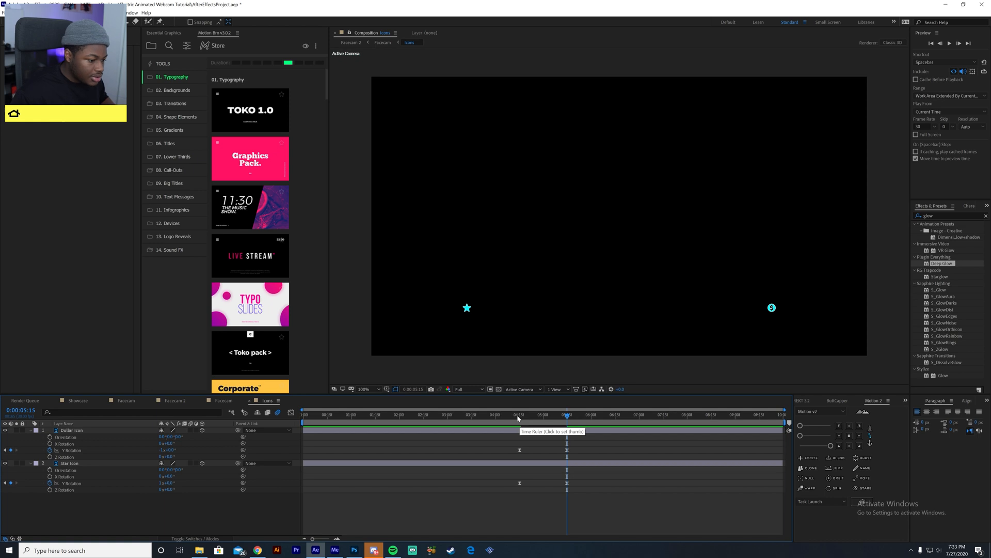
click(518, 418)
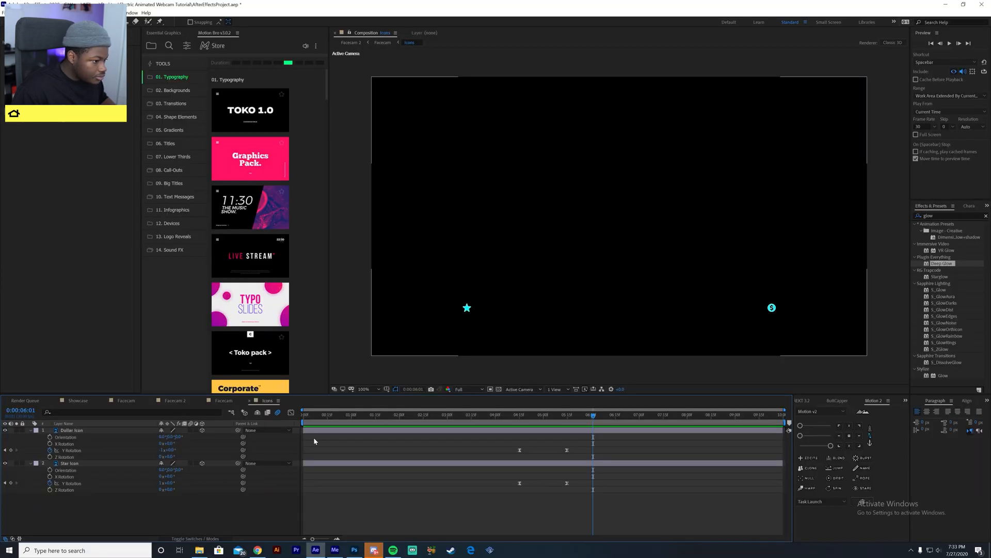
In the Facecam composition, add both ELECTRICITY BLUE clips above all other layers, starting at about 0:00:04:20
click(250, 401)
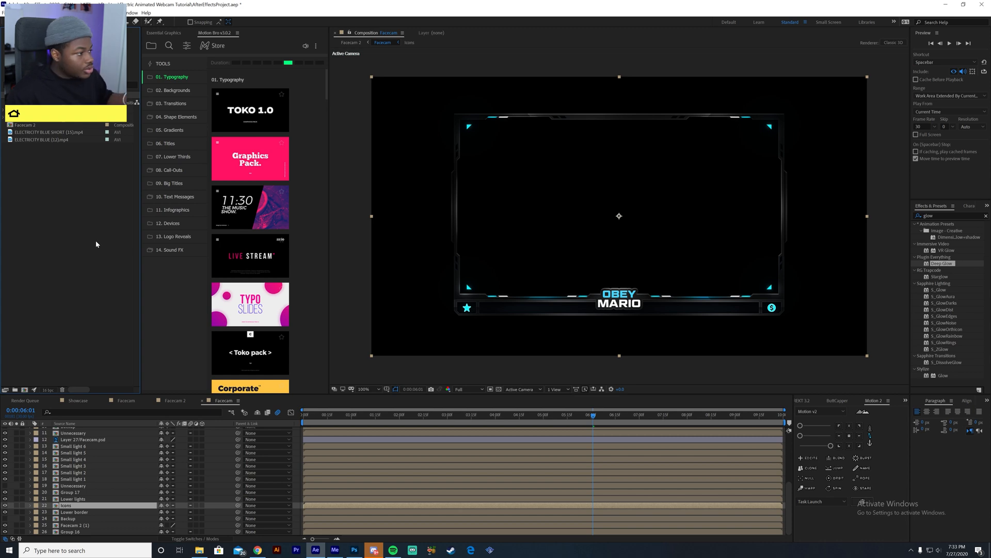
drag(59, 164, 133, 429)
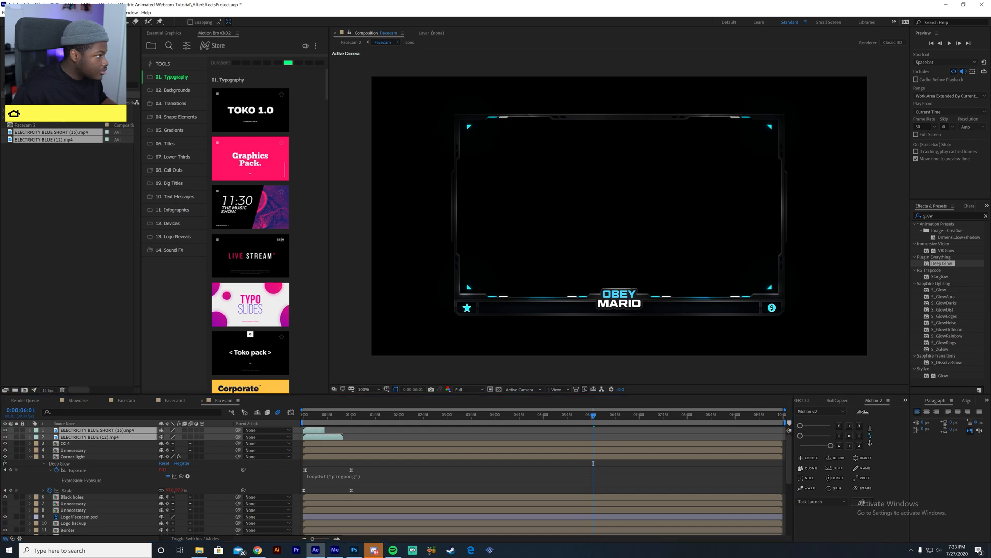
drag(320, 436, 538, 448)
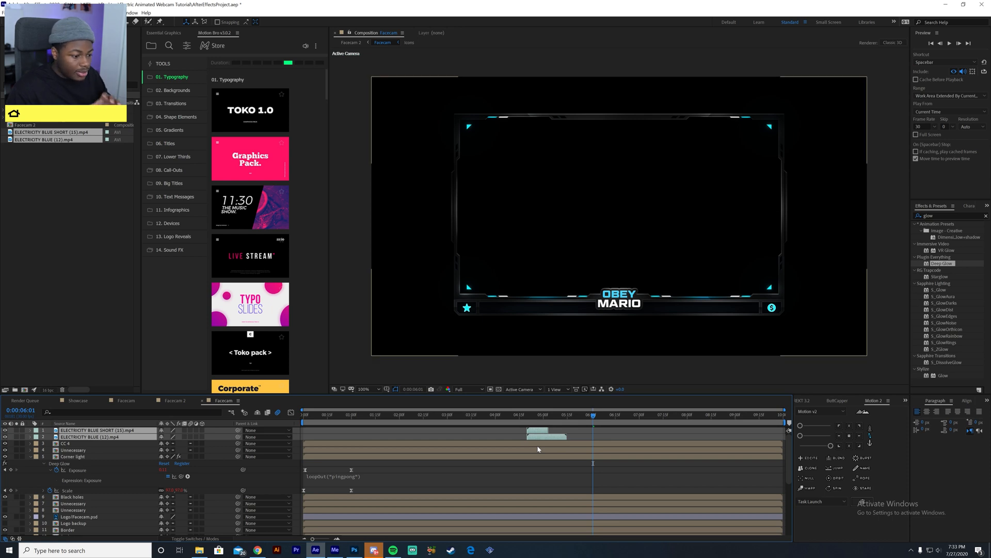
Apply the Color Key effect to the ELECTRICITY BLUE SHORT (15).mp4 layer, with the current time at 0:00:04:28
click(540, 415)
click(497, 464)
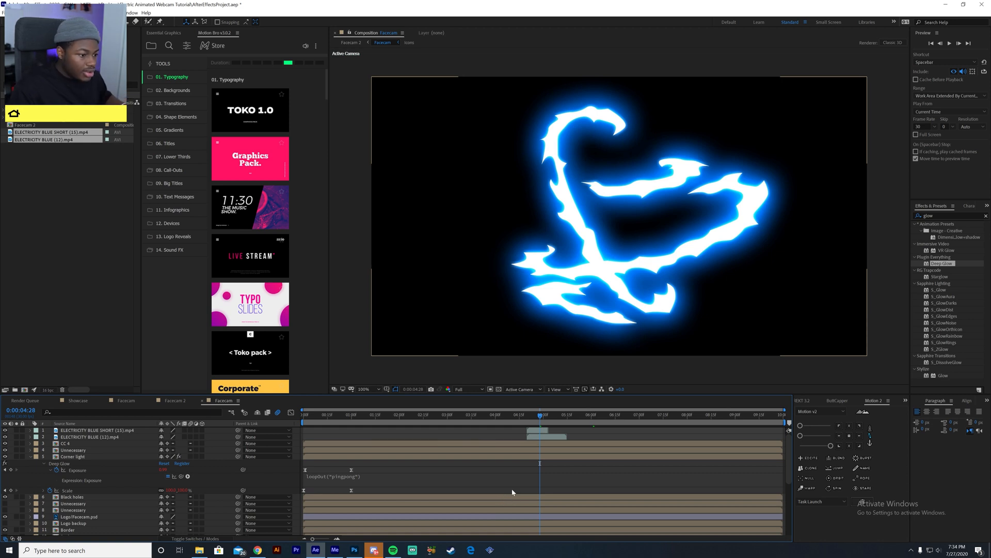
click(89, 431)
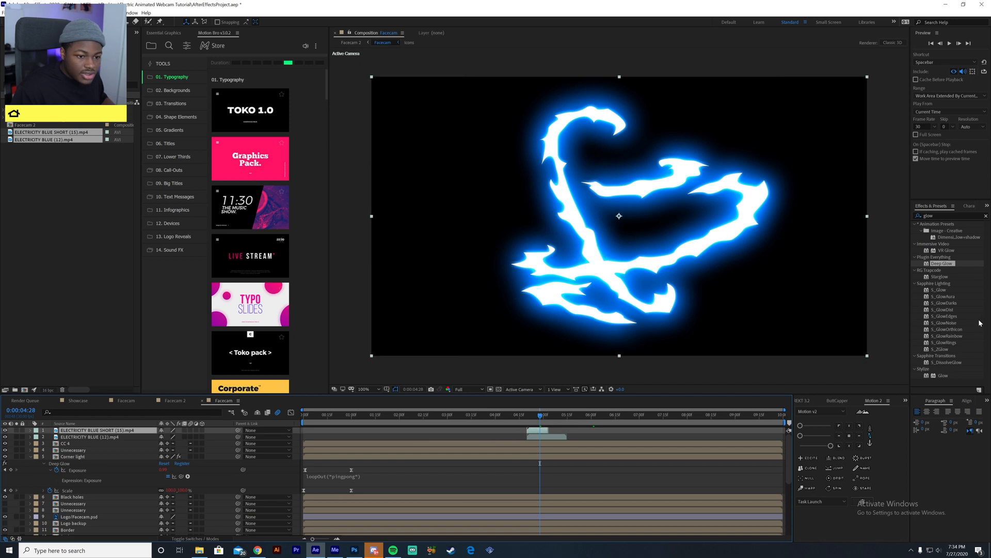
click(938, 216)
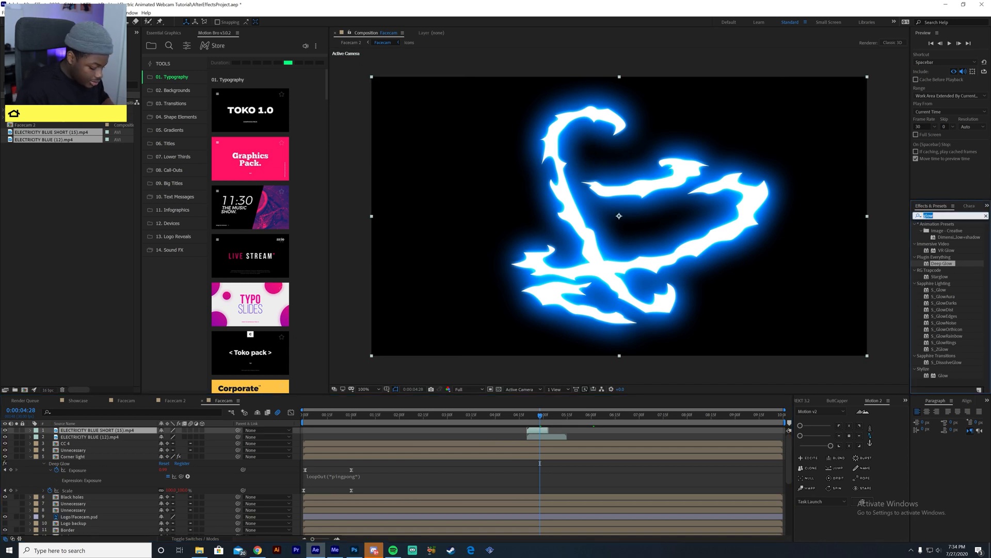
text(color)
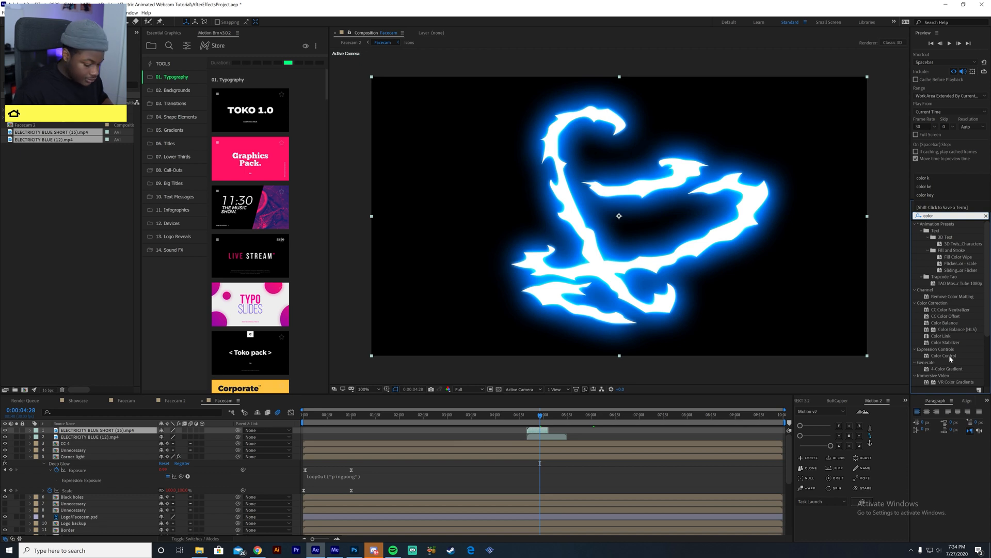
text( key)
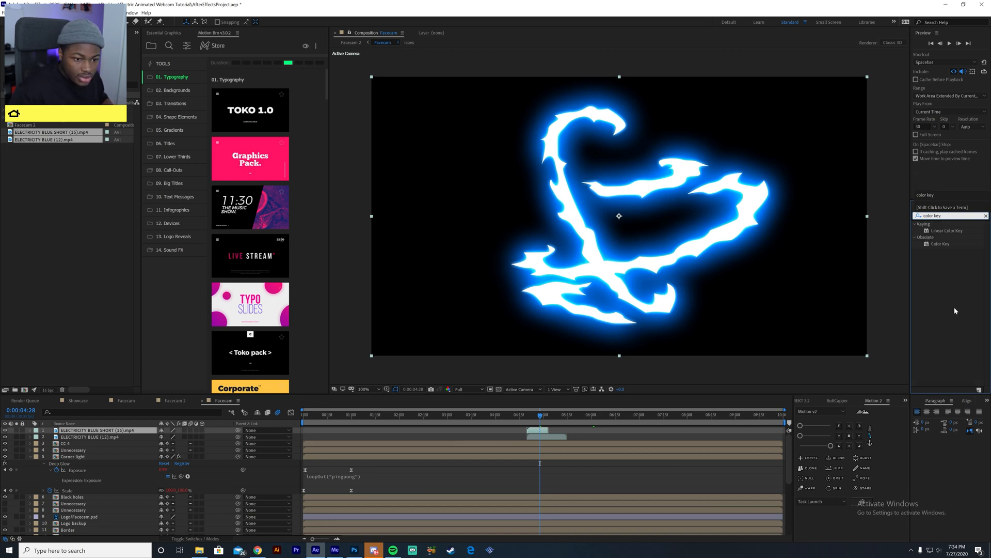
drag(943, 246, 537, 430)
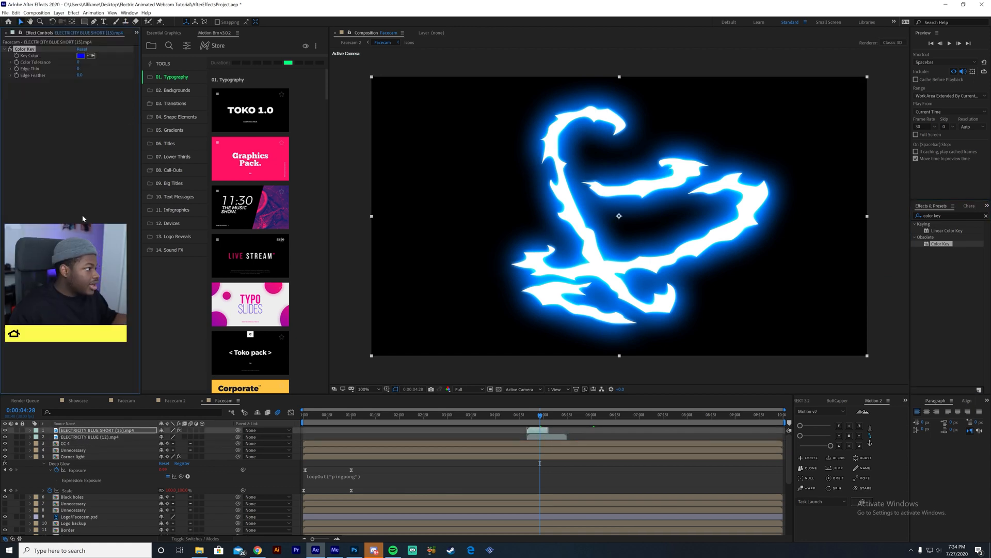
Sample the electricity clip's black background as the Key Color, 000000
click(92, 55)
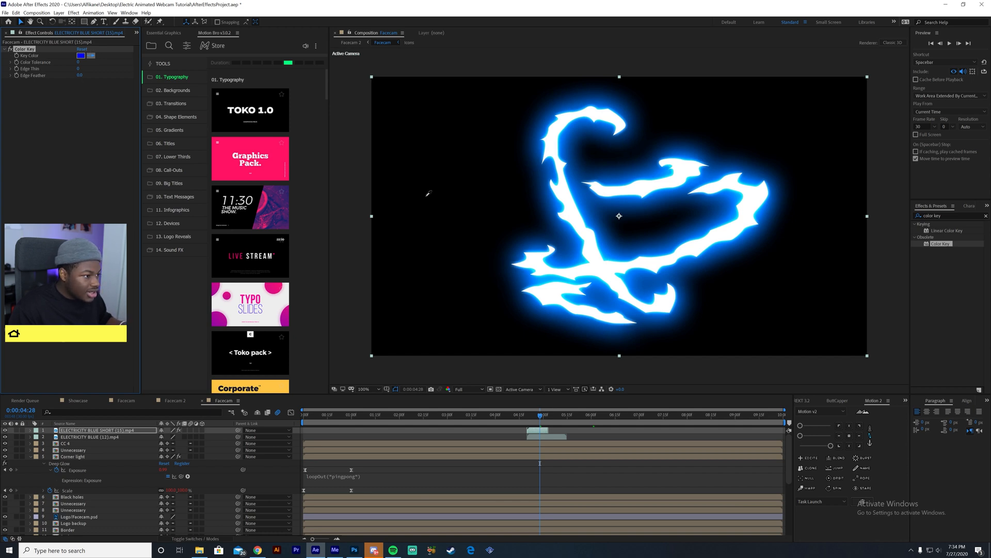
click(406, 148)
click(81, 55)
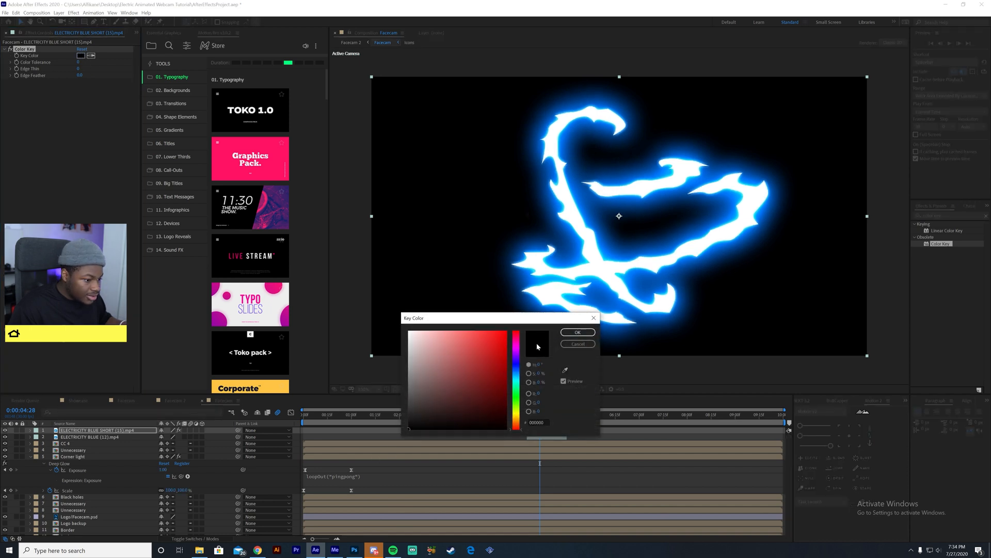
click(577, 332)
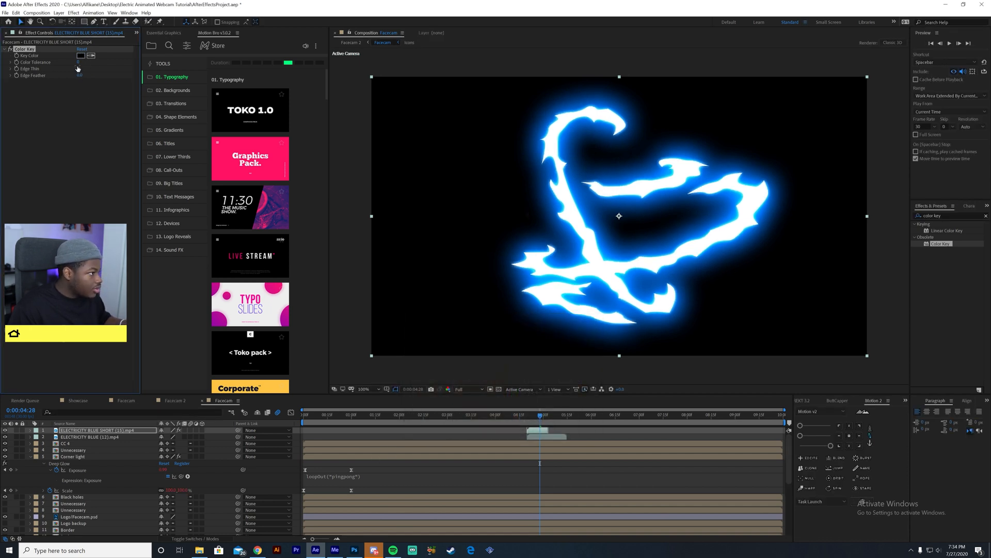
Set the Color Key's Color Tolerance to 255 and its Edge Feather to about 4
drag(91, 62, 172, 65)
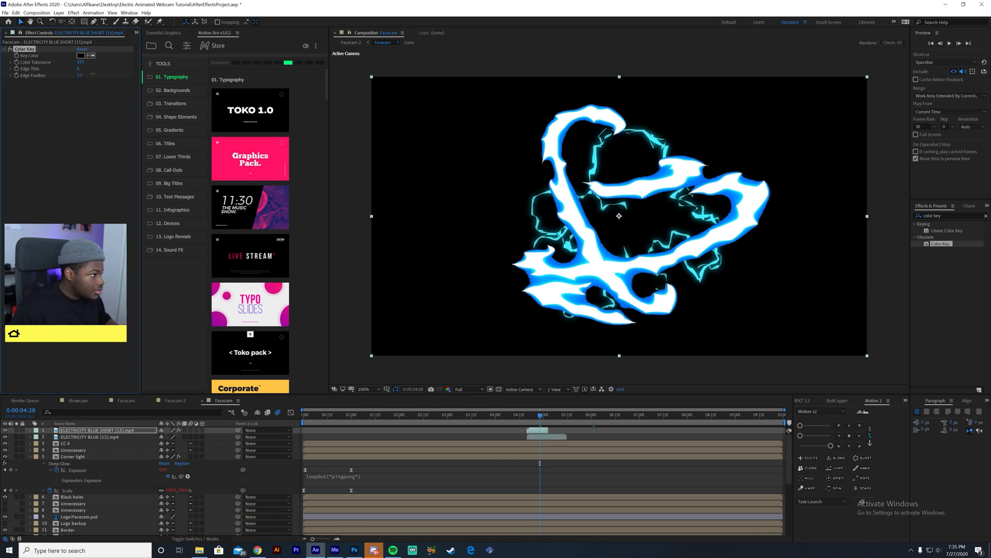
drag(95, 74, 96, 74)
click(82, 99)
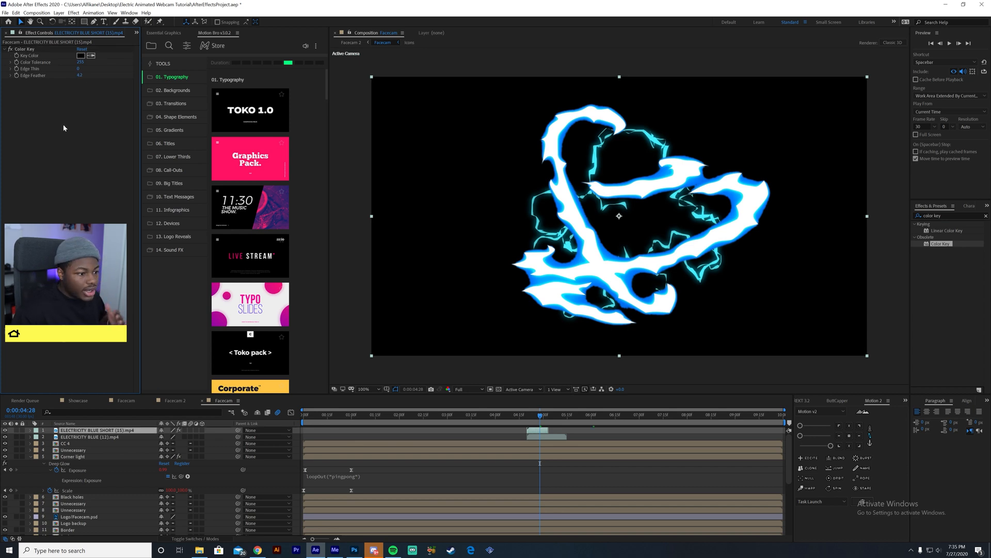
Copy the Color Key effect with its settings to the ELECTRICITY BLUE (12).mp4 layer
click(29, 49)
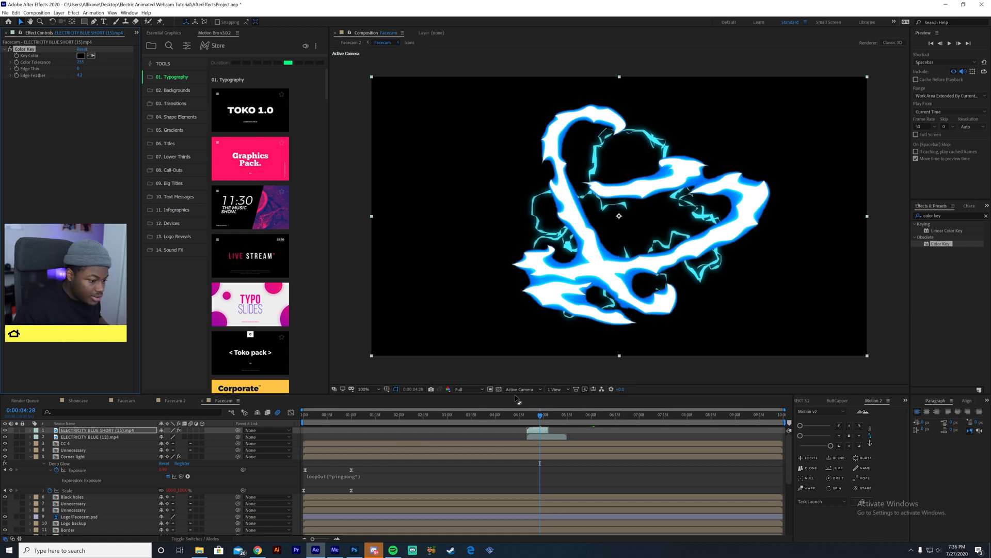
click(542, 438)
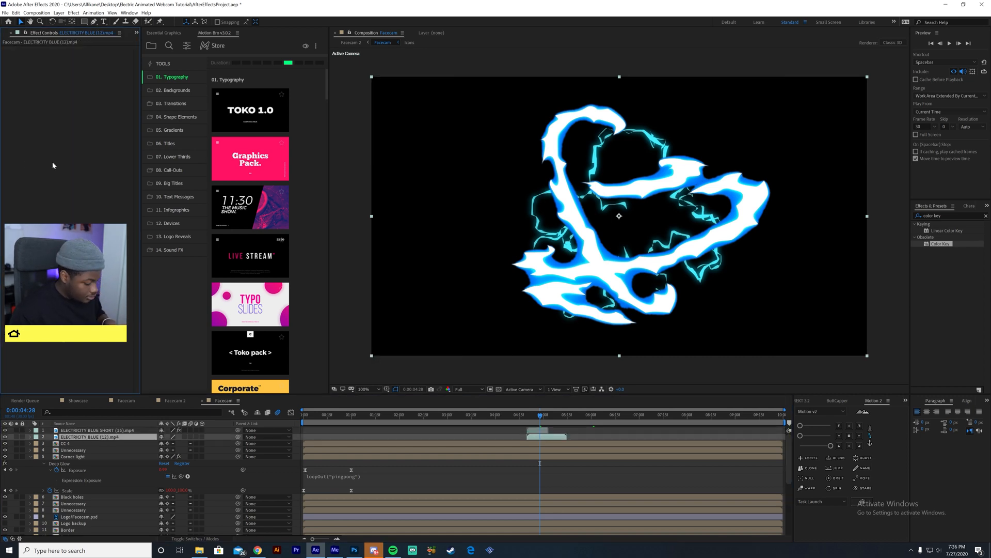
key(ctrl+v)
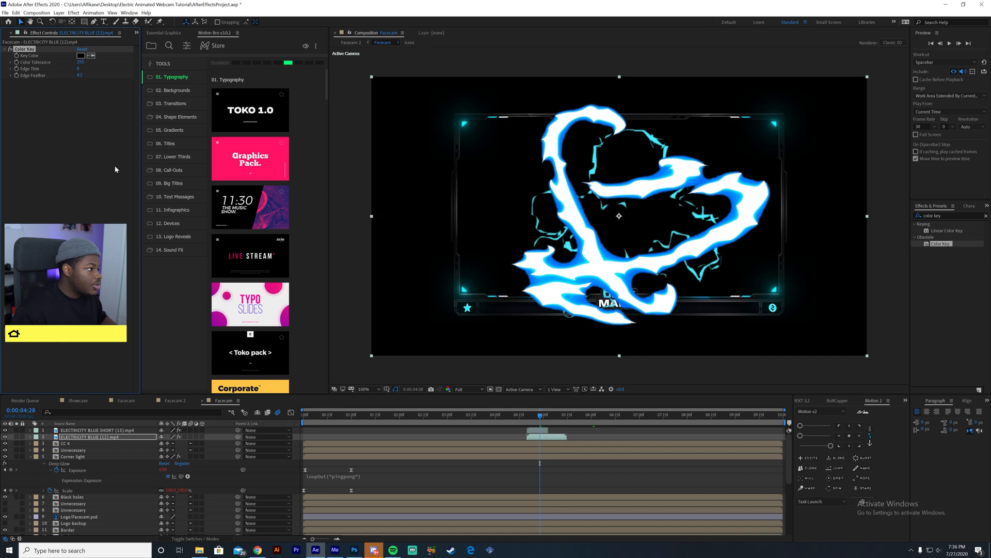
Find the Deep Glow effect and apply it to the ELECTRICITY BLUE SHORT (15).mp4 layer
click(953, 215)
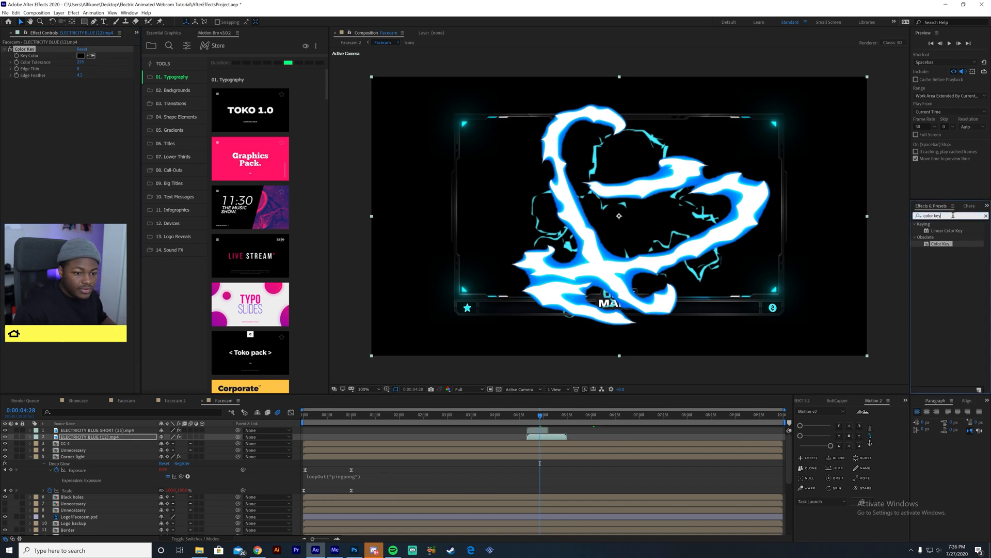
key(BackSpace)
key(BackSpace)
key(BackSpace)
key(BackSpace)
key(BackSpace)
key(BackSpace)
key(BackSpace)
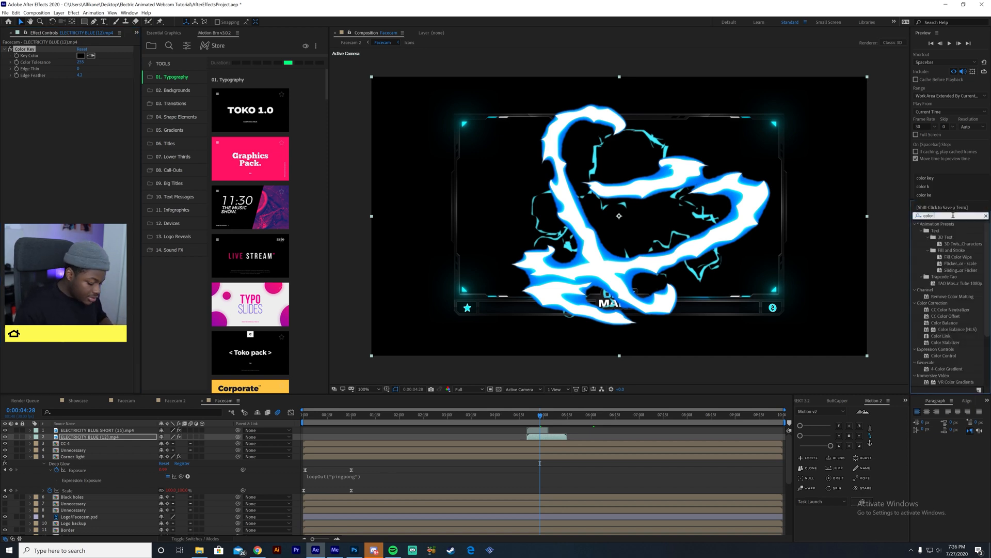
text(deep)
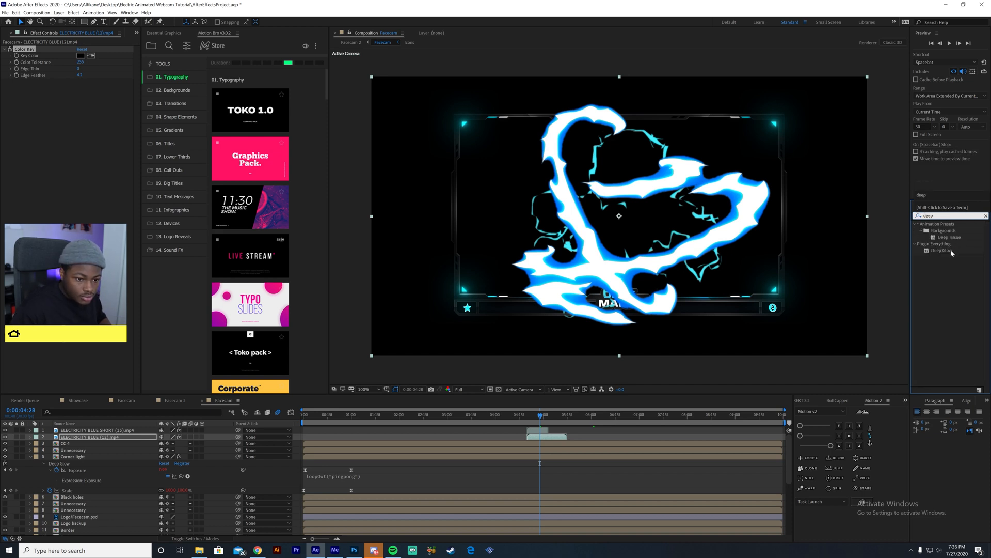
drag(951, 253, 537, 432)
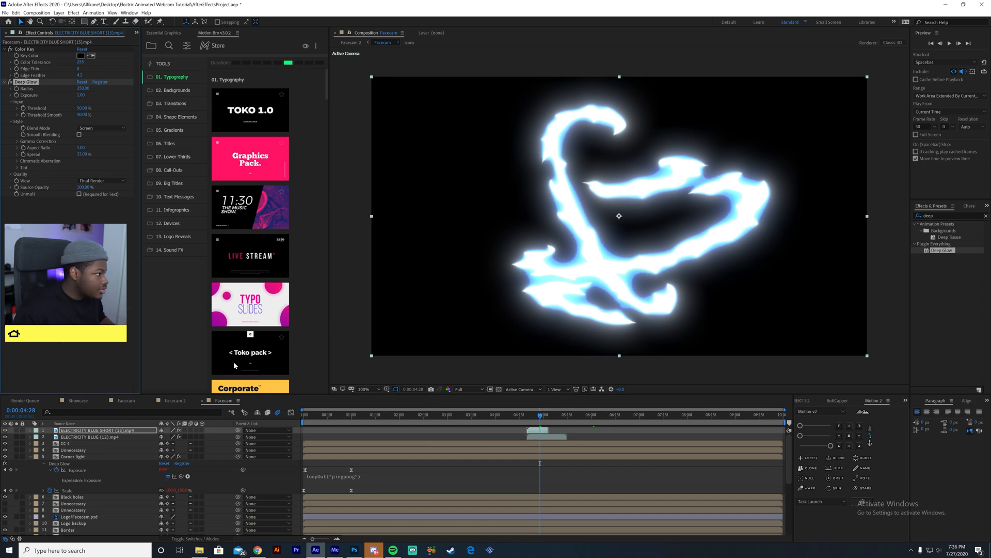
Turn on Unmult for the Deep Glow effect and copy that effect to the ELECTRICITY BLUE (12).mp4 layer
click(79, 195)
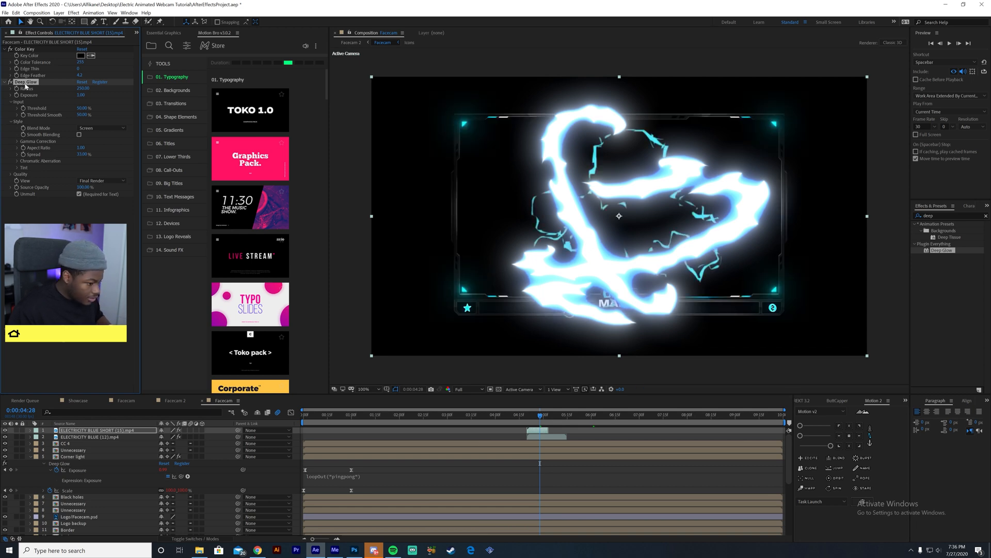
click(555, 437)
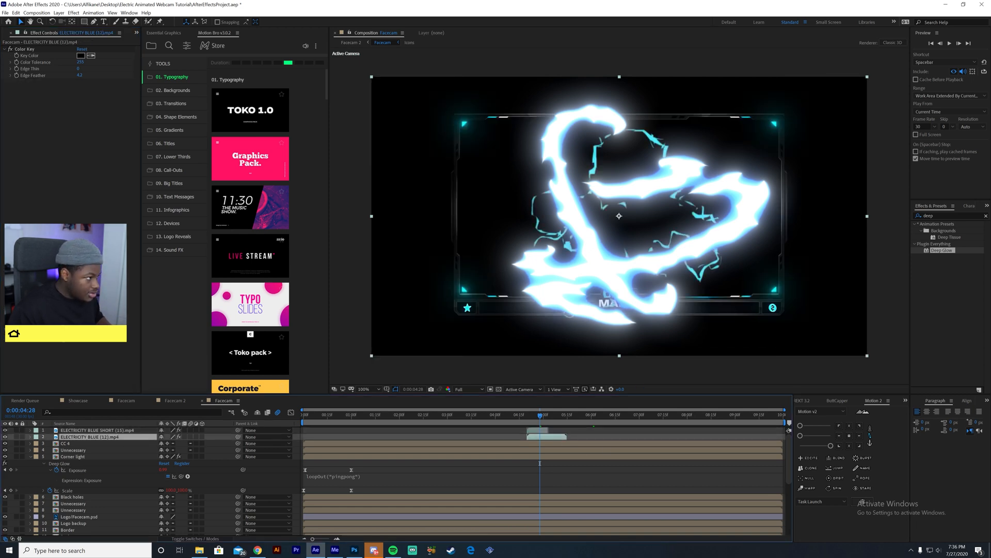
key(ctrl+v)
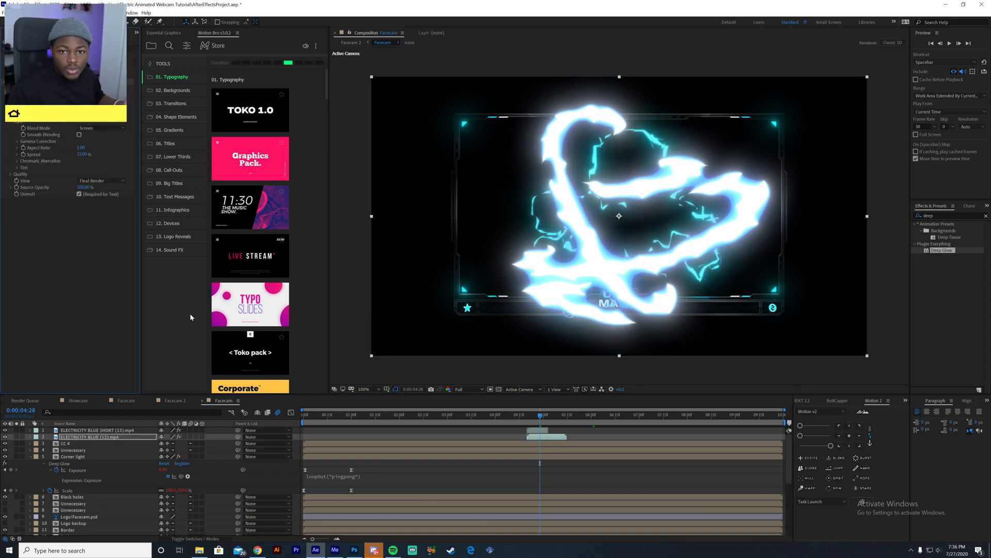
Scale both electricity layers down to 20% and move them over the logo at the bottom of the webcam frame
shift+click(538, 430)
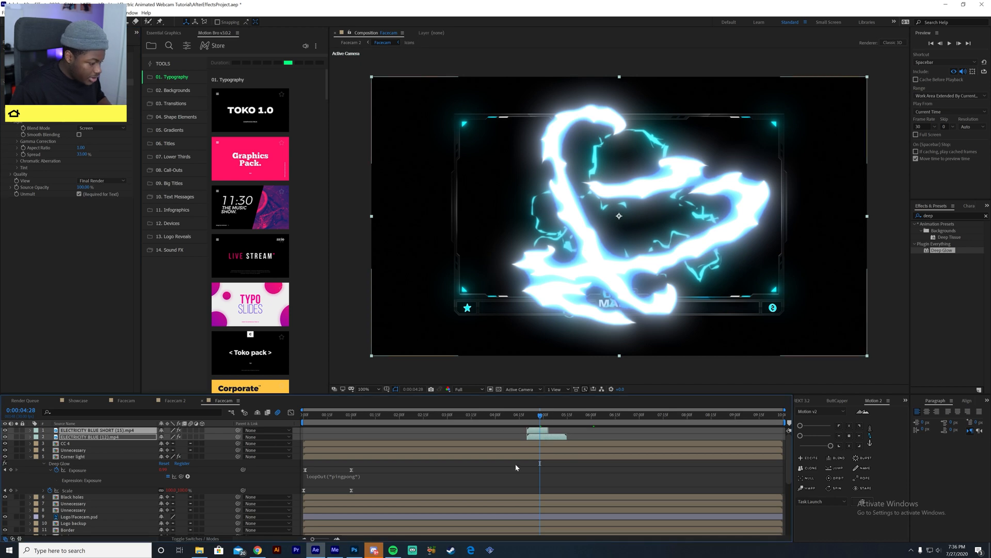
key(s)
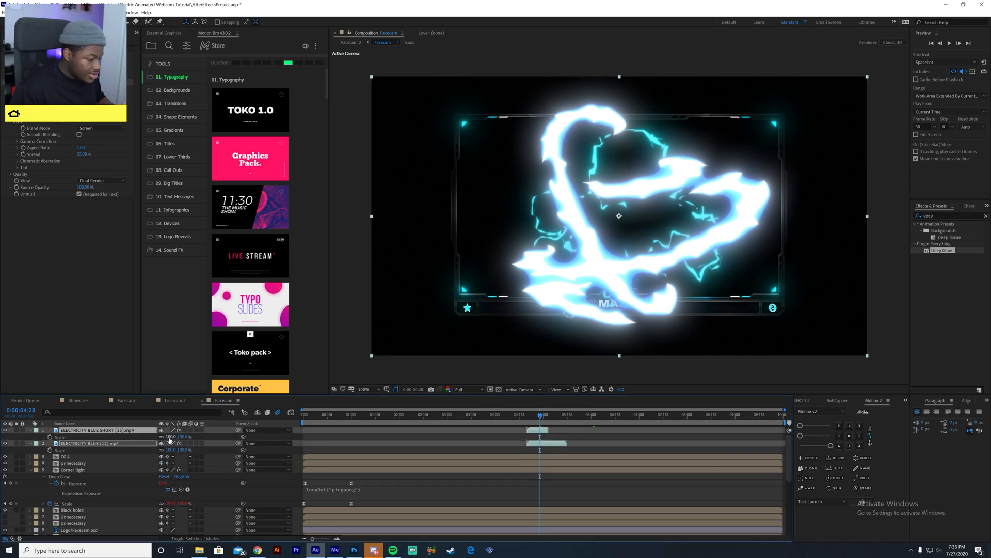
drag(170, 440, 143, 440)
drag(615, 237, 617, 300)
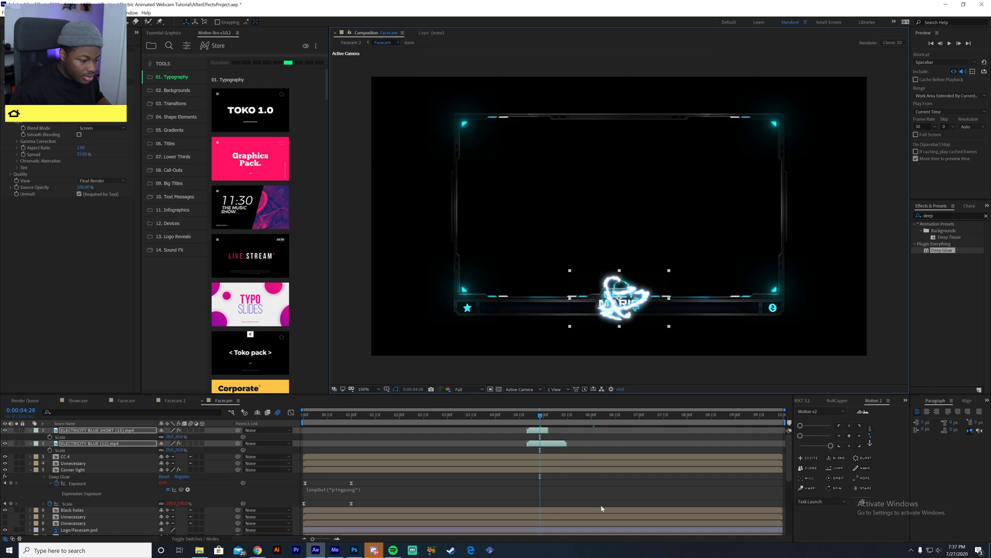
Set the scale of both electricity layers over the logo to 15%
click(170, 437)
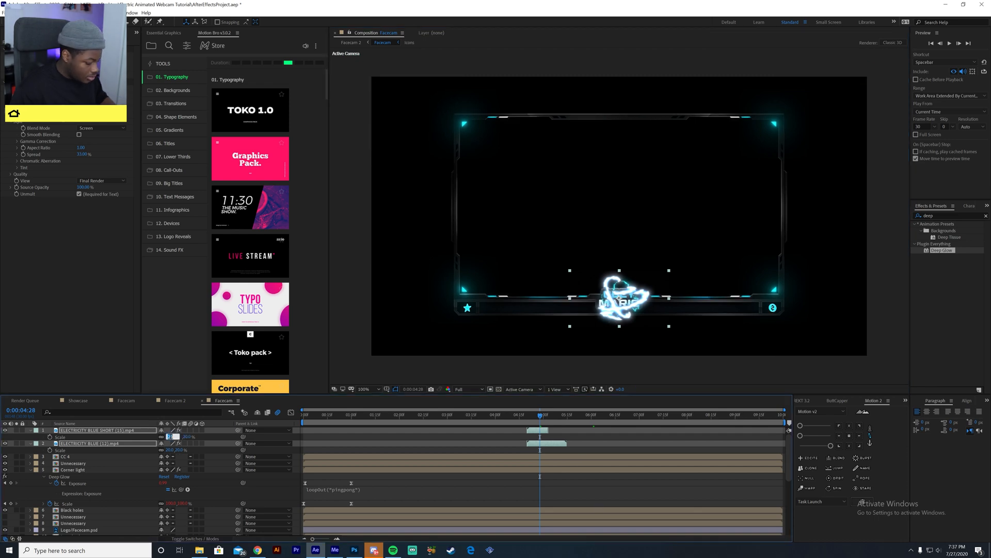
text(15)
key(Return)
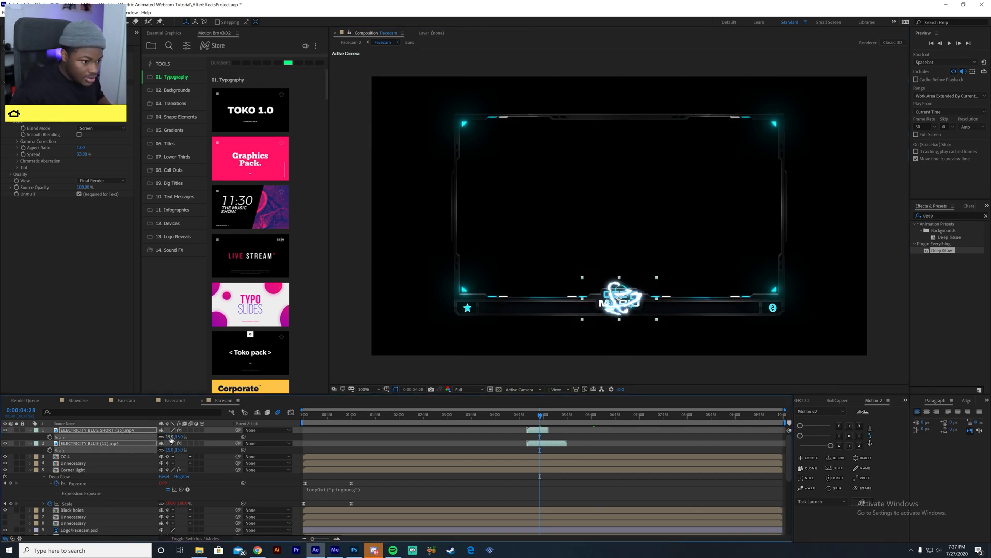
click(535, 497)
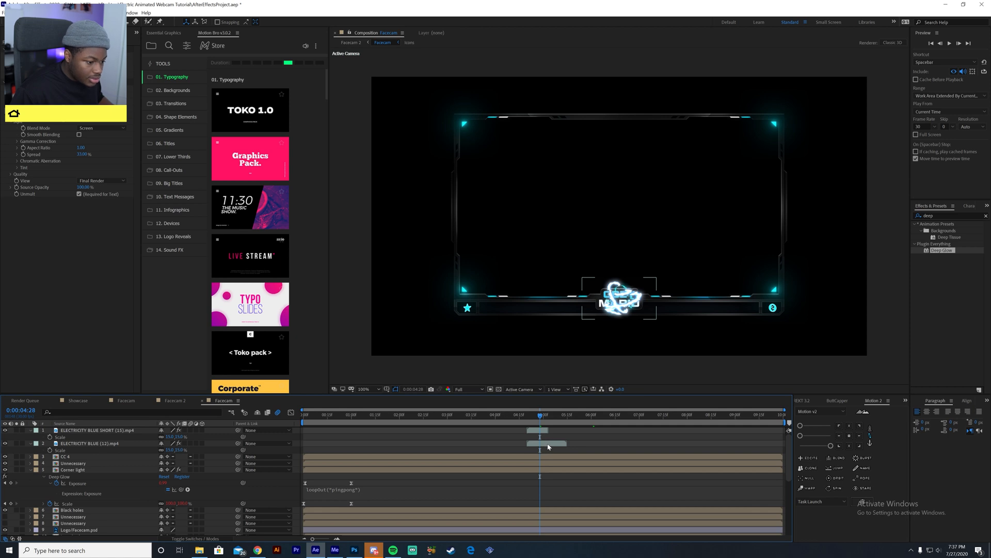
Shift the ELECTRICITY BLUE (12).mp4 and ELECTRICITY BLUE SHORT (15).mp4 clips slightly later in the Facecam timeline
click(547, 443)
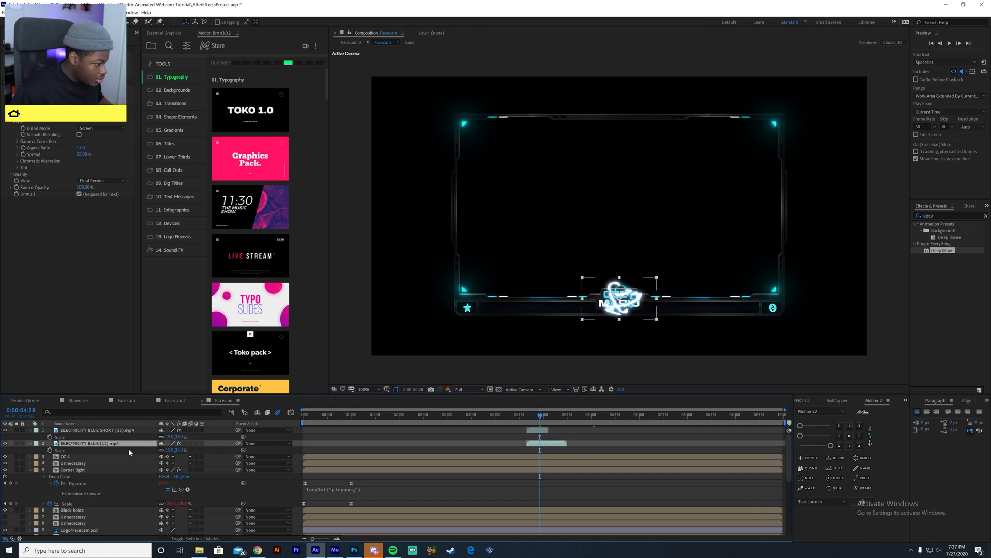
drag(537, 447, 546, 450)
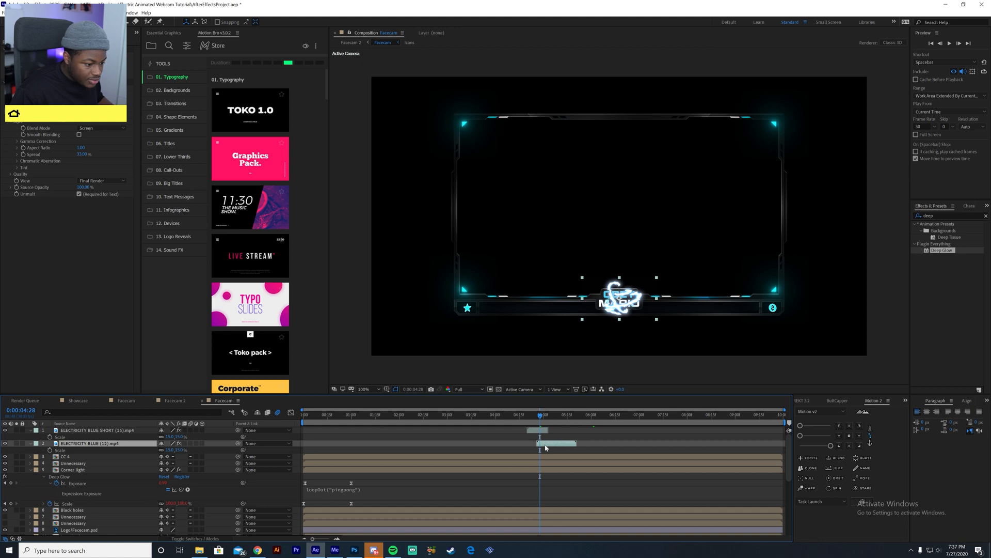
drag(536, 433, 552, 436)
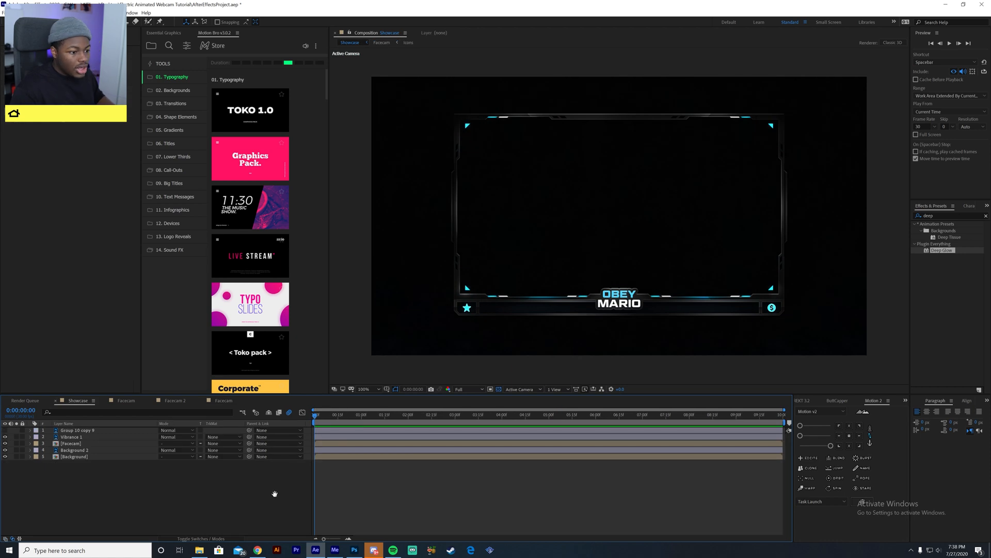
Hide the Background and Background 2 layers in the Showcase composition and add that composition to the render queue
key(space)
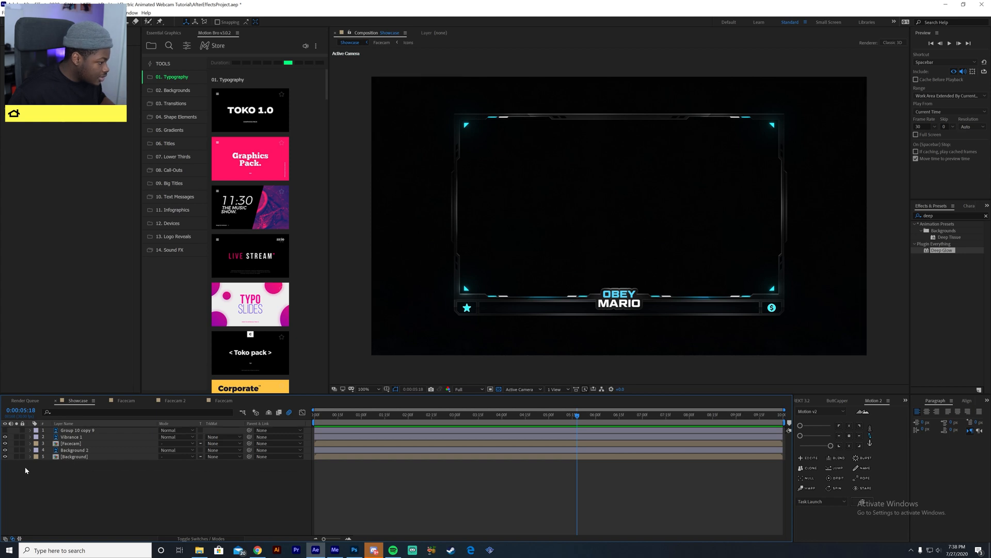
click(5, 457)
click(4, 451)
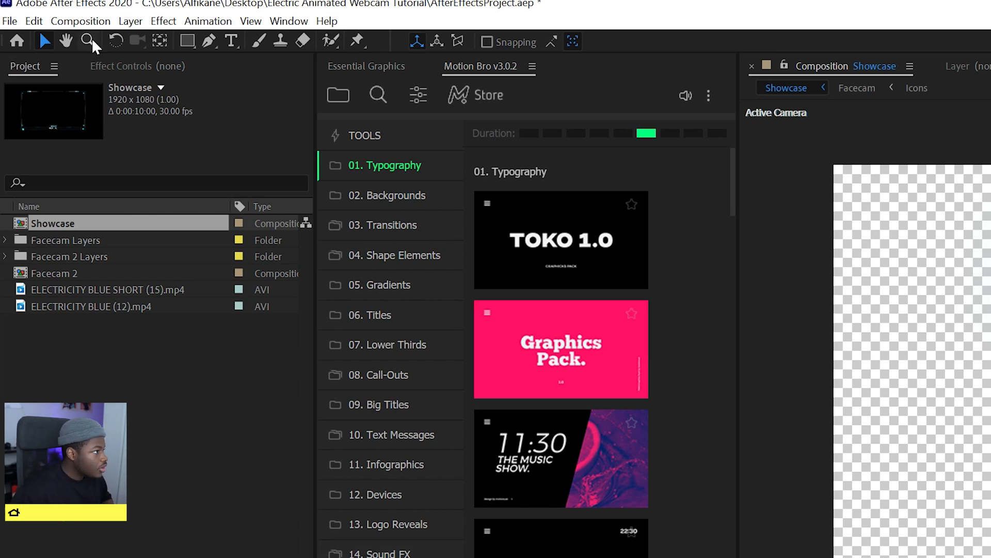
click(88, 22)
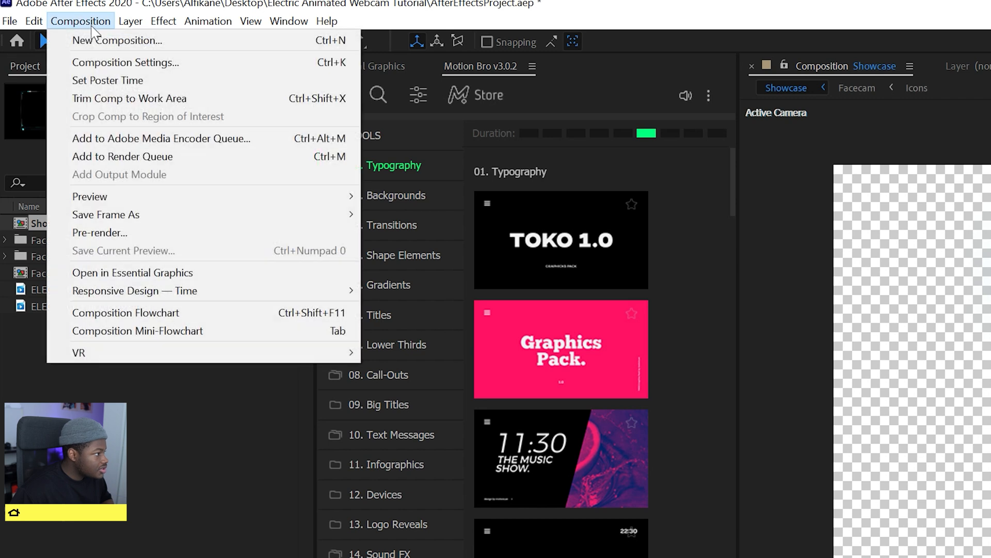
click(178, 156)
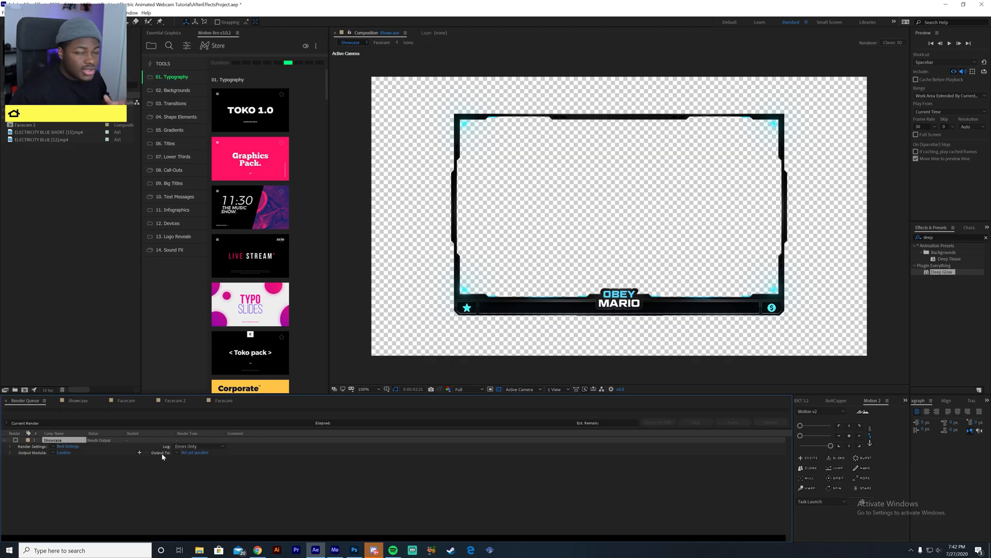
Set the Showcase output module to the QuickTime format with RGB + Alpha channels
click(64, 453)
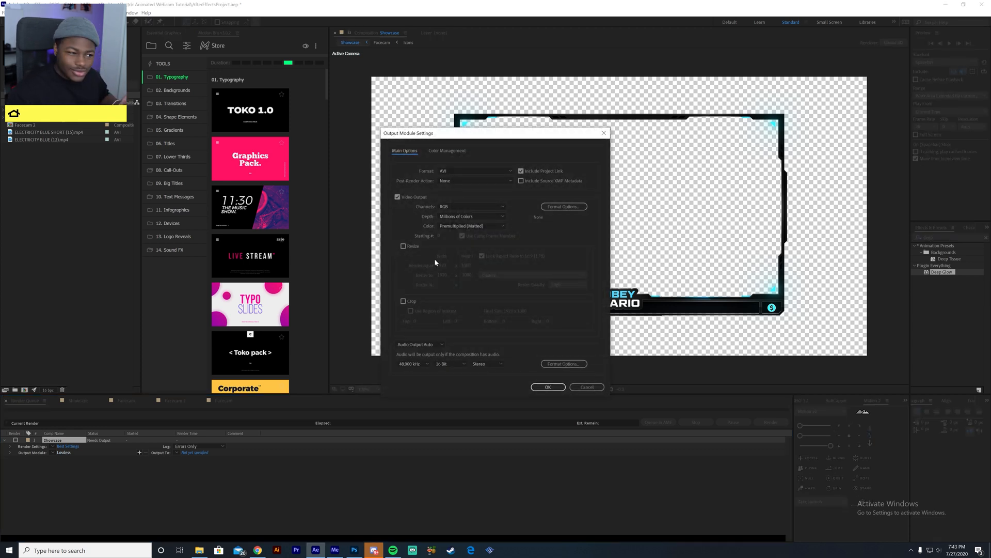
click(447, 172)
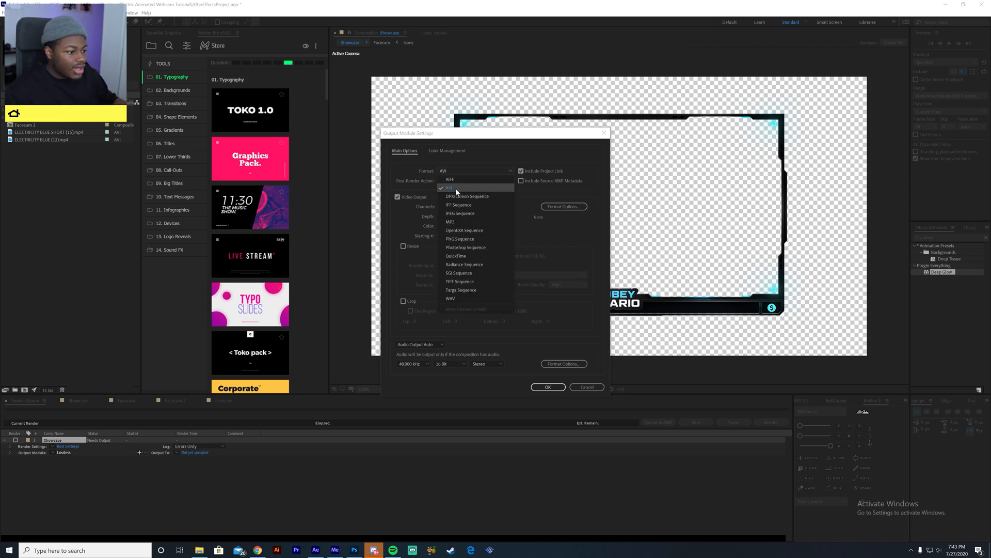
click(465, 256)
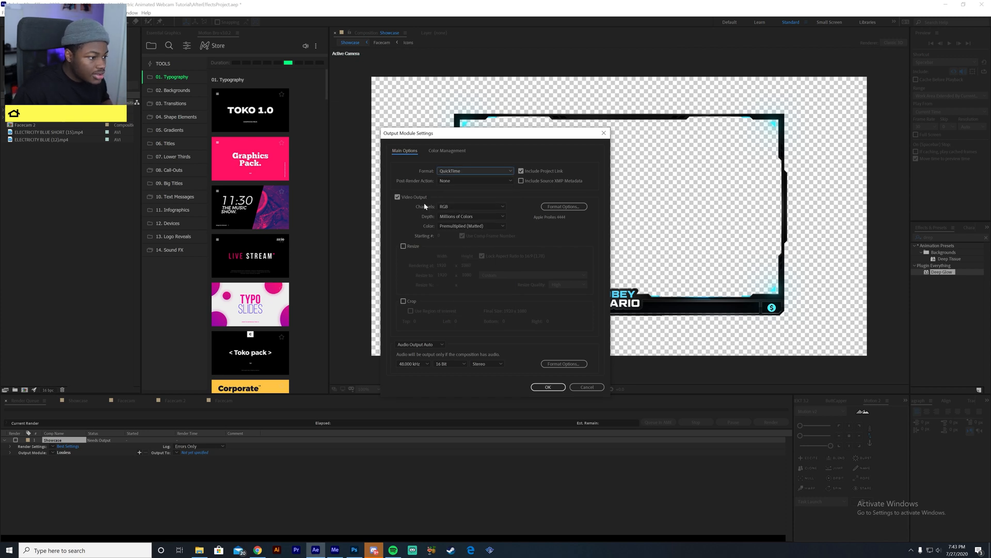
click(454, 206)
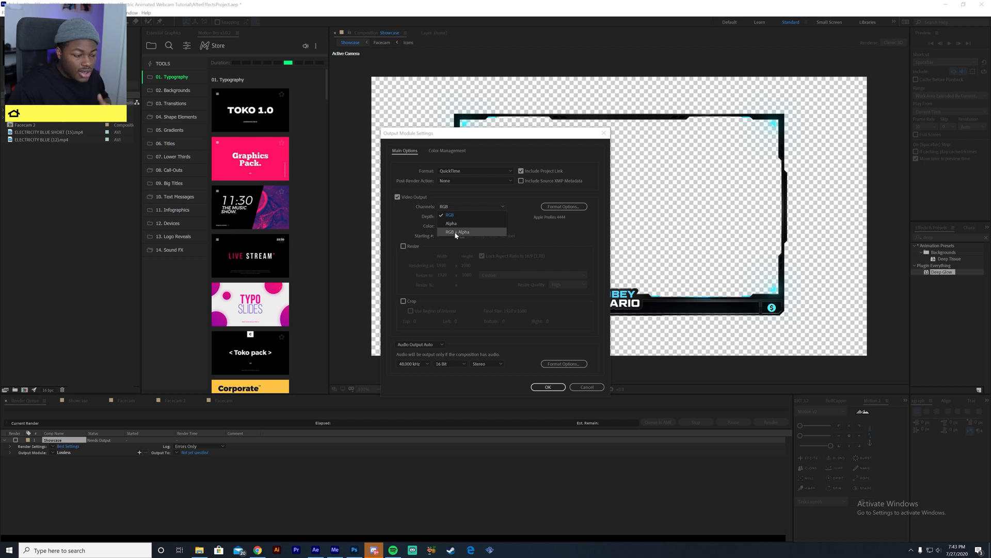
click(456, 232)
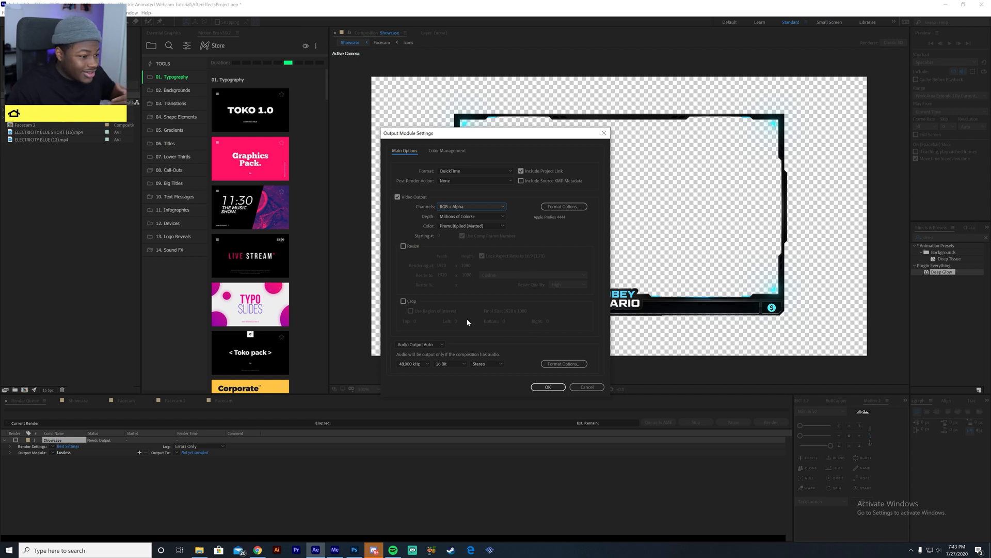
Choose Apple ProRes 4444 as the video codec in the QuickTime format options
click(564, 207)
click(343, 153)
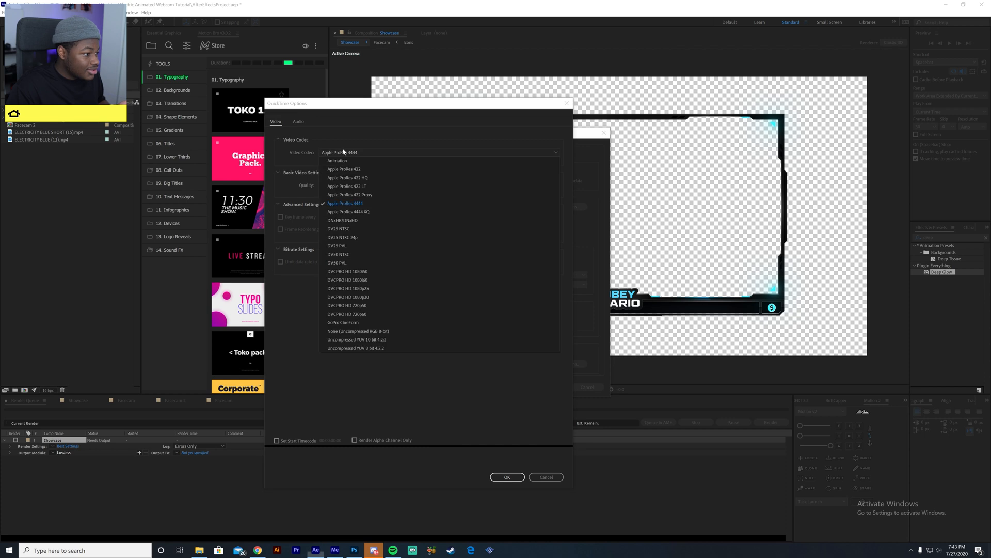
click(360, 206)
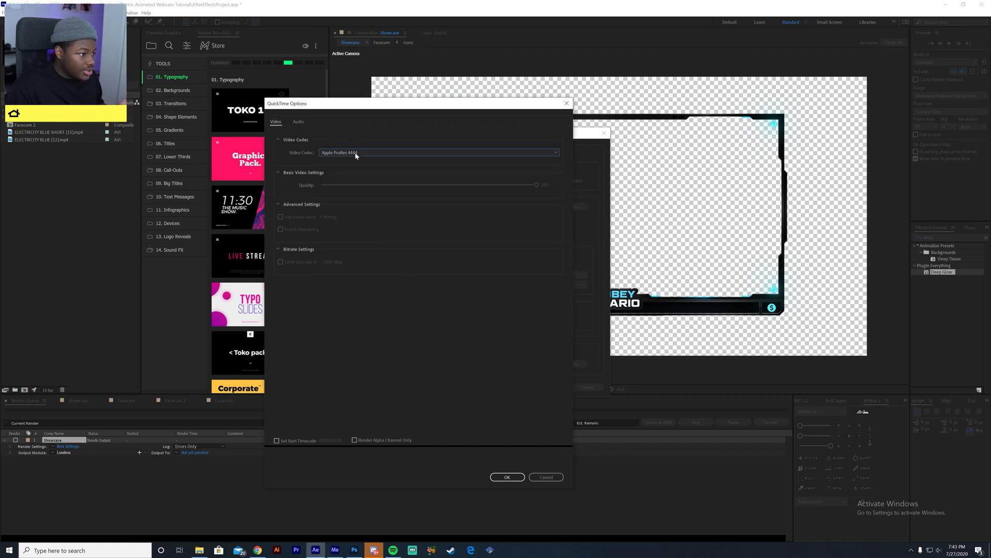
click(506, 476)
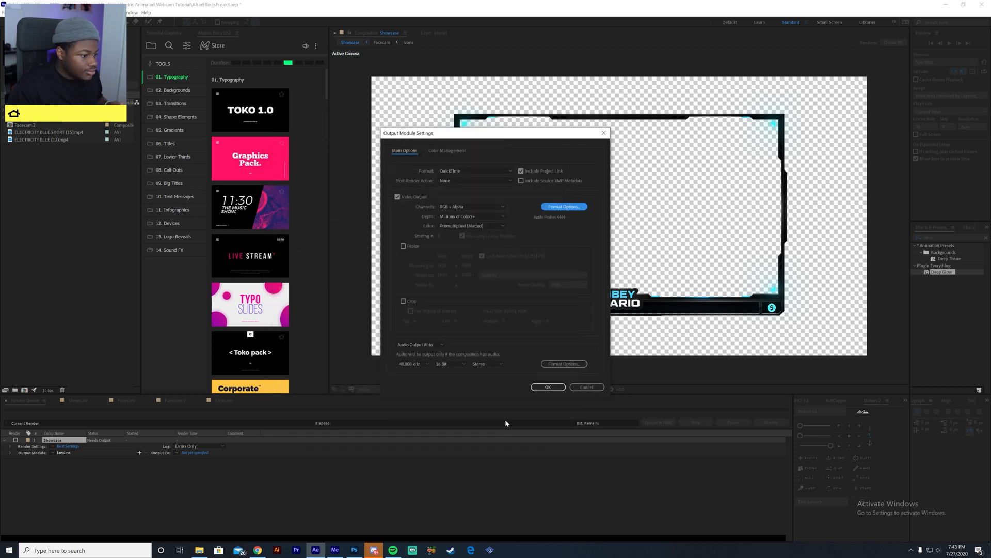
Turn the audio output off and apply the output module settings
click(436, 344)
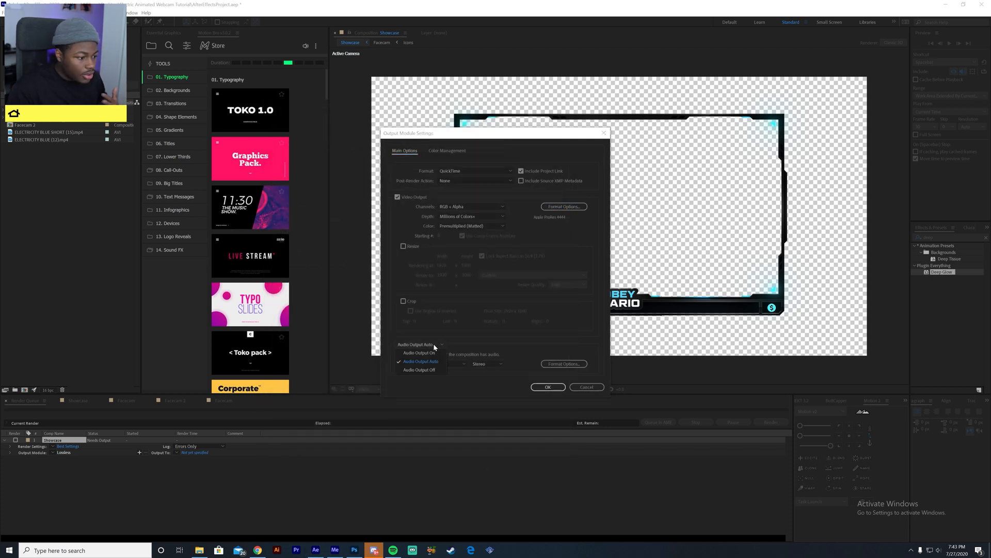
click(419, 370)
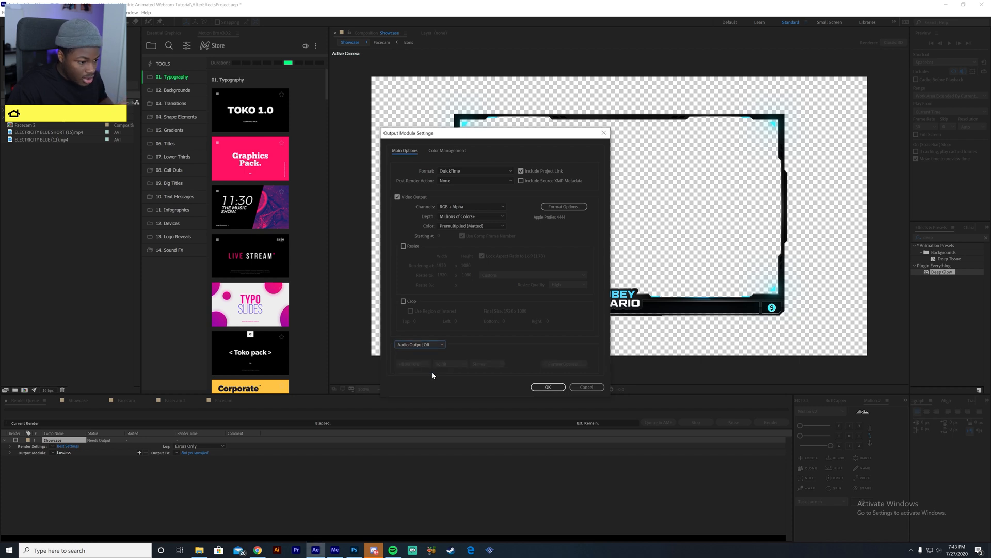
click(549, 387)
Name the output file ElectricWebcam in the Electric Animated Webcam Tutorial folder and render the queue
click(201, 451)
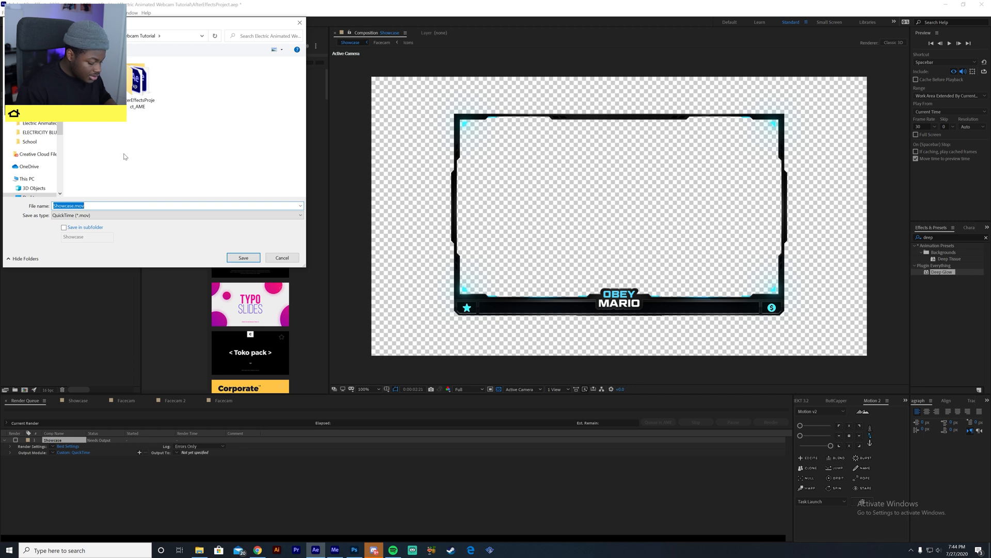
text(Elec)
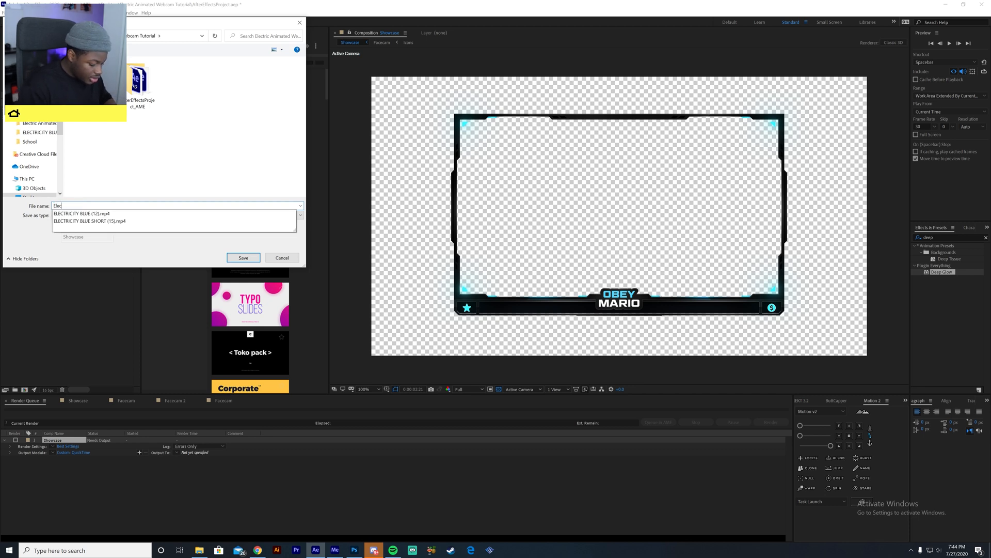
text(tricWebcam)
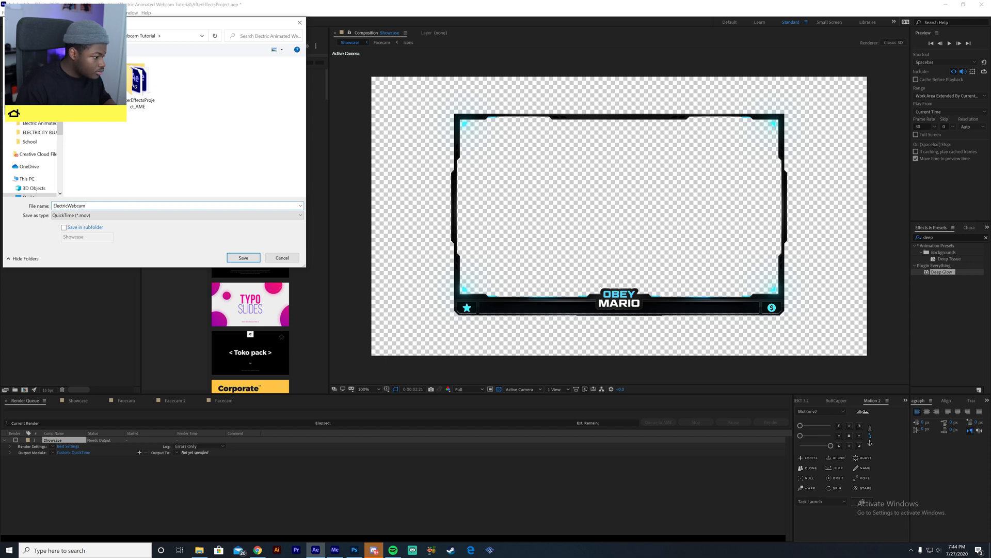
key(Return)
click(773, 422)
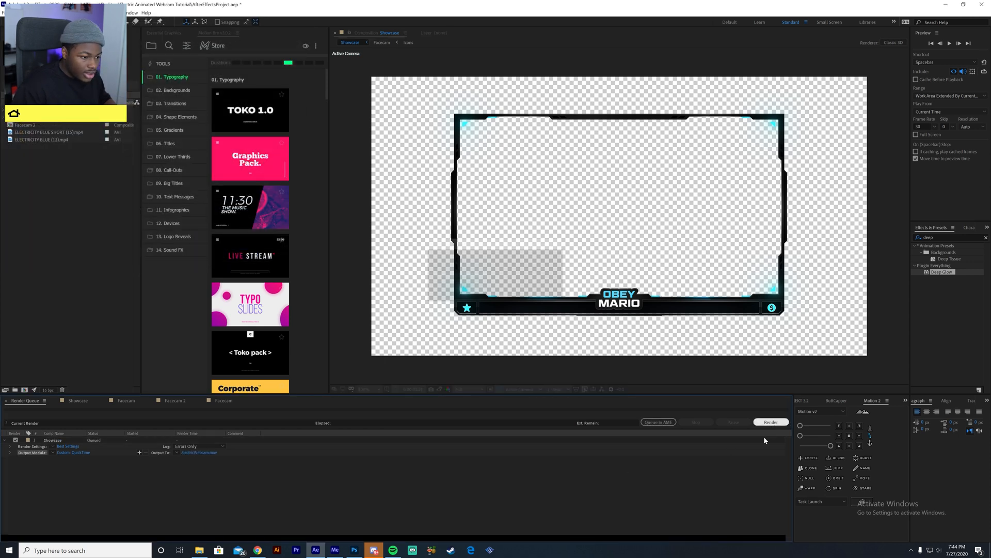